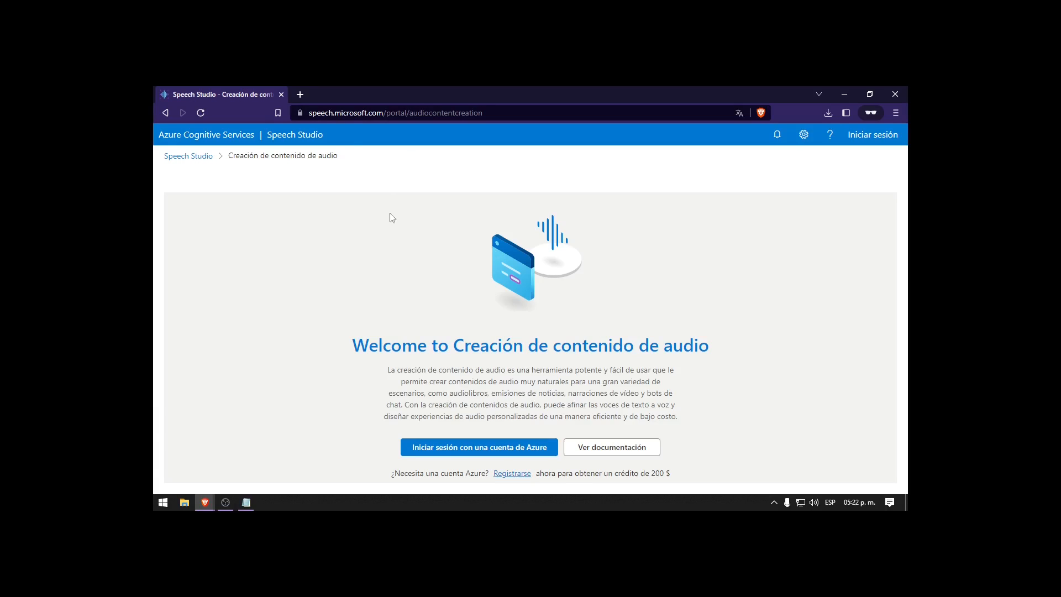
Go from the audio content creation page to the Speech Studio home page
{"action": "left_click_drag", "start_coordinate": [308, 114], "coordinate": [534, 132]}
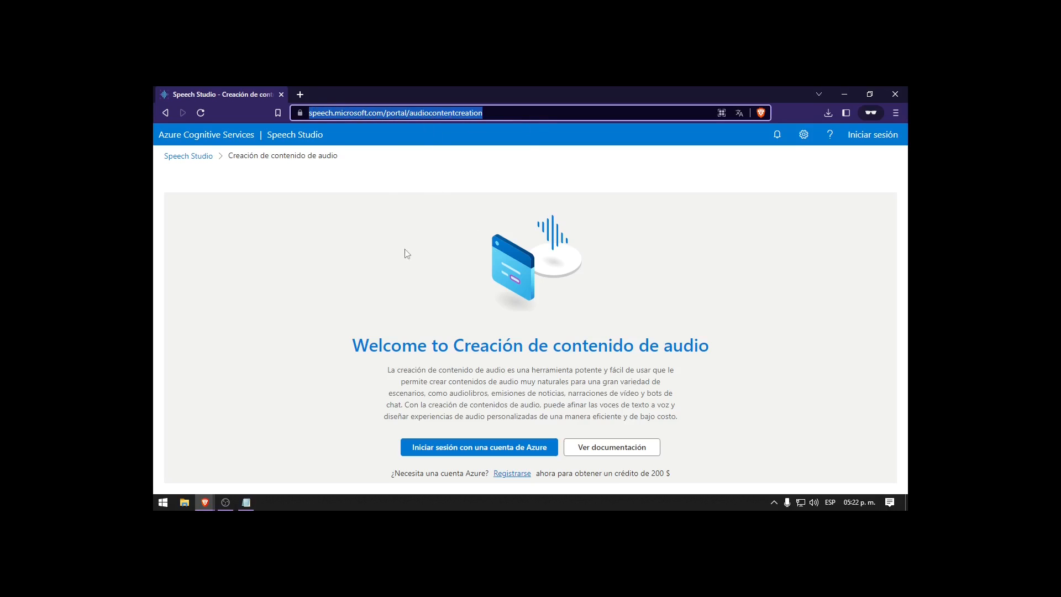
{"action": "left_click", "coordinate": [344, 375]}
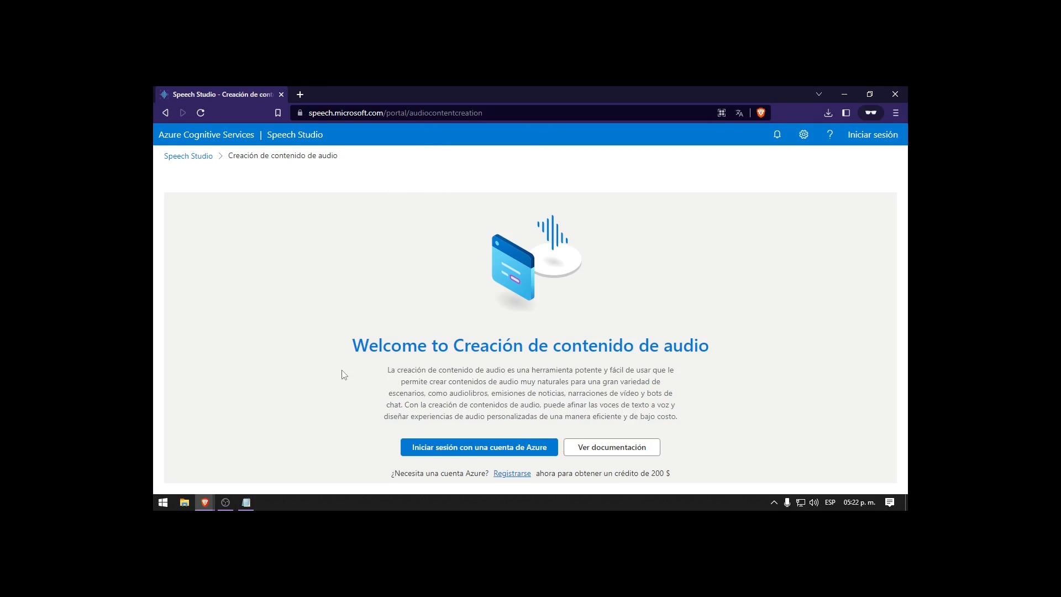
{"action": "left_click", "coordinate": [189, 159]}
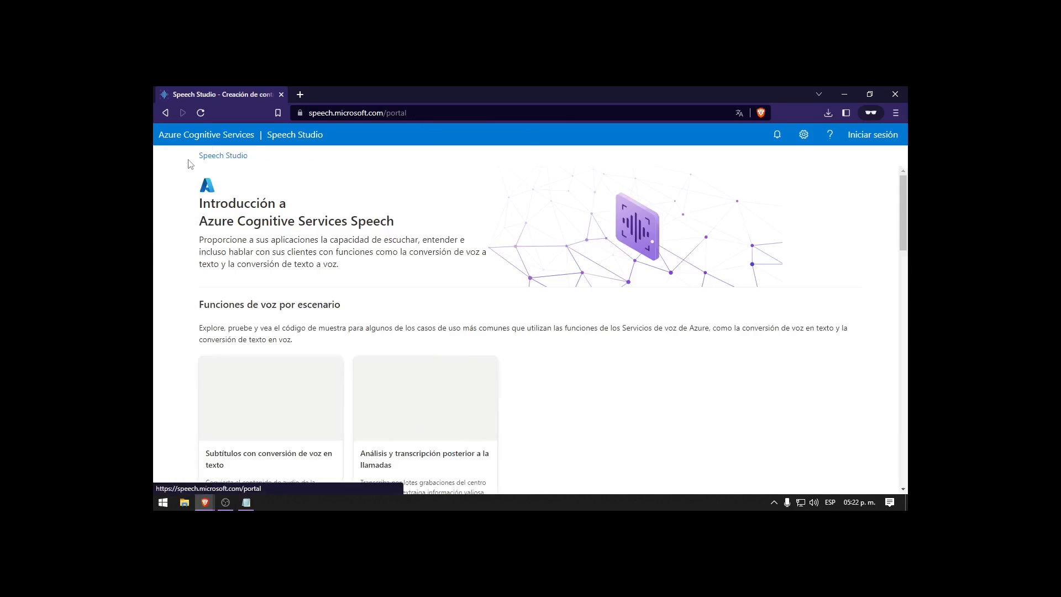
Examine the Voz en texto, Texto a voz and Asistente de voz sections of the Speech Studio home page
{"action": "scroll", "coordinate": [620, 360], "scroll_direction": "down", "scroll_amount": 8}
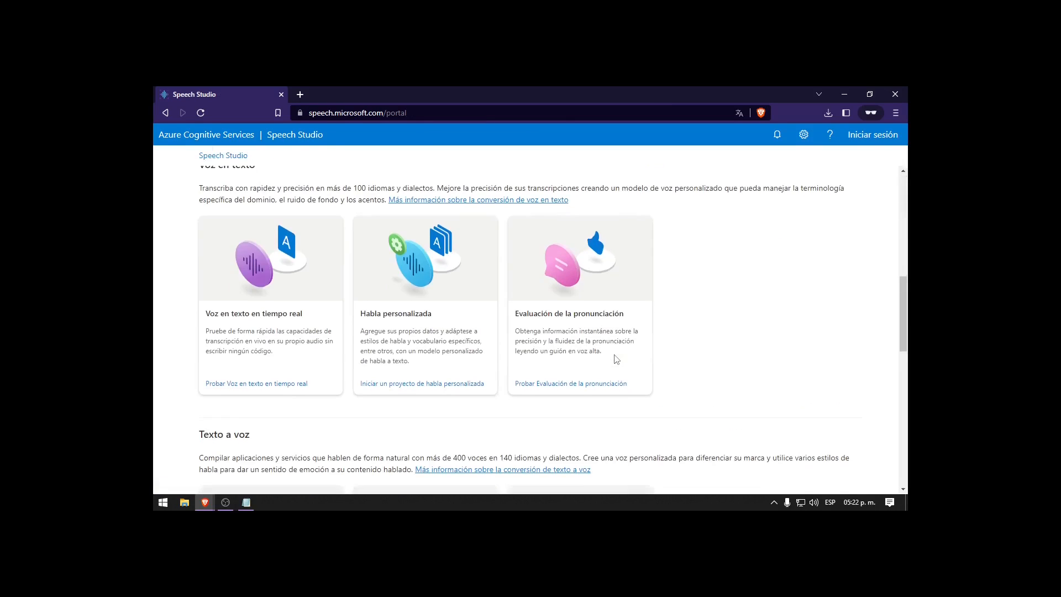
{"action": "scroll", "coordinate": [568, 343], "scroll_direction": "up", "scroll_amount": 3}
{"action": "left_click_drag", "start_coordinate": [202, 344], "coordinate": [271, 334]}
{"action": "scroll", "coordinate": [363, 354], "scroll_direction": "down", "scroll_amount": 3}
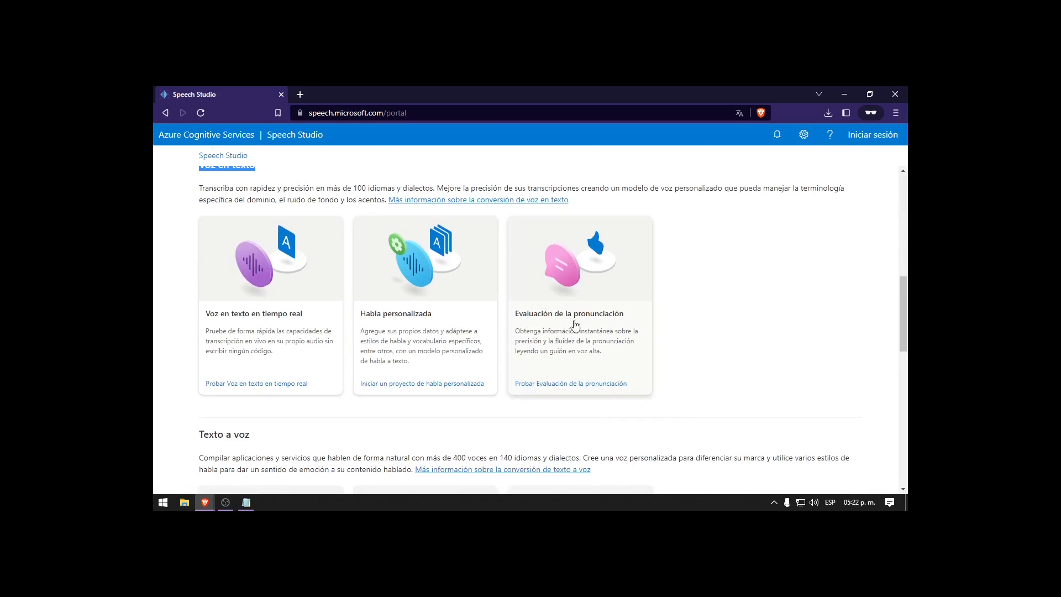
{"action": "scroll", "coordinate": [586, 326], "scroll_direction": "down", "scroll_amount": 3}
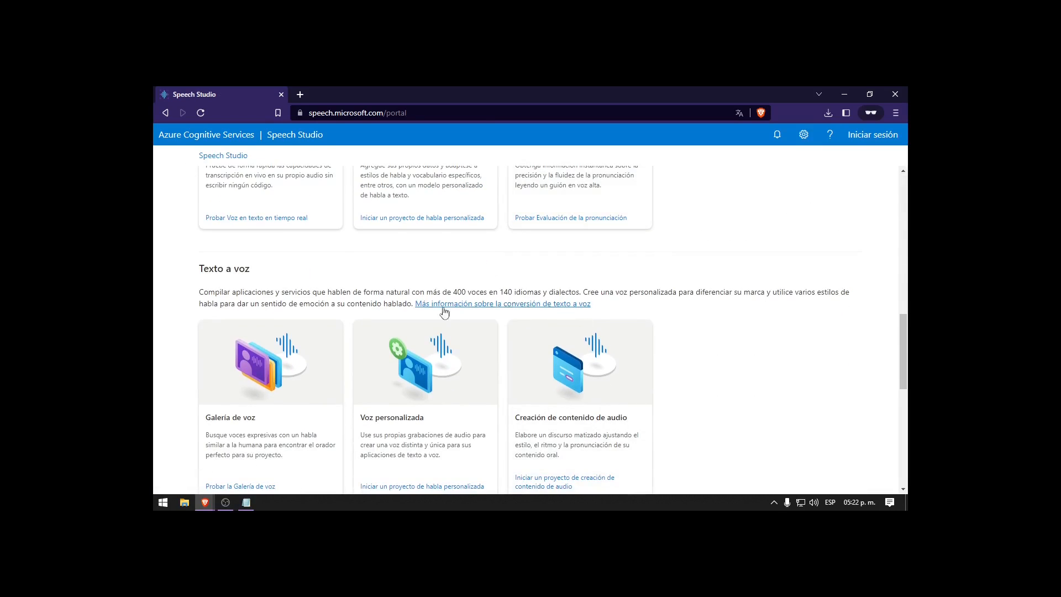
{"action": "left_click_drag", "start_coordinate": [200, 277], "coordinate": [293, 270]}
{"action": "scroll", "coordinate": [292, 268], "scroll_direction": "up", "scroll_amount": 6}
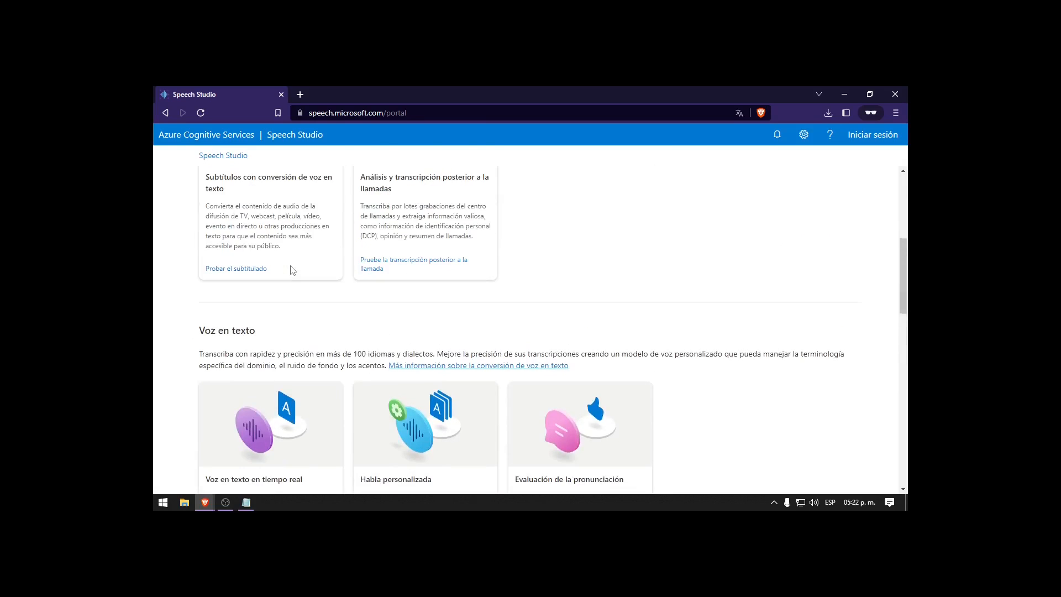
{"action": "scroll", "coordinate": [236, 330], "scroll_direction": "down", "scroll_amount": 1}
{"action": "scroll", "coordinate": [236, 330], "scroll_direction": "down", "scroll_amount": 6}
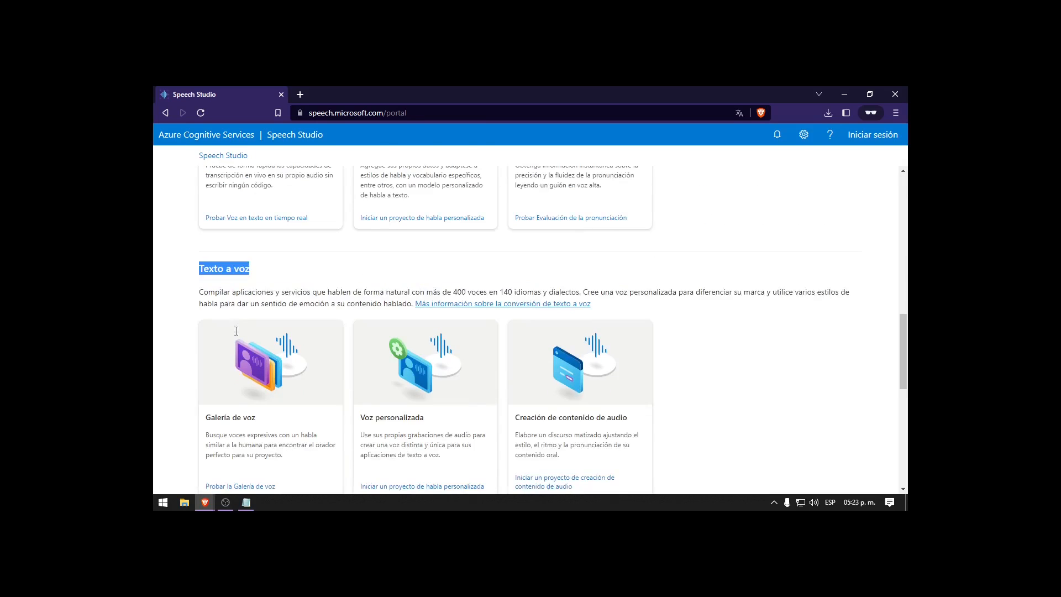
{"action": "scroll", "coordinate": [257, 276], "scroll_direction": "down", "scroll_amount": 4}
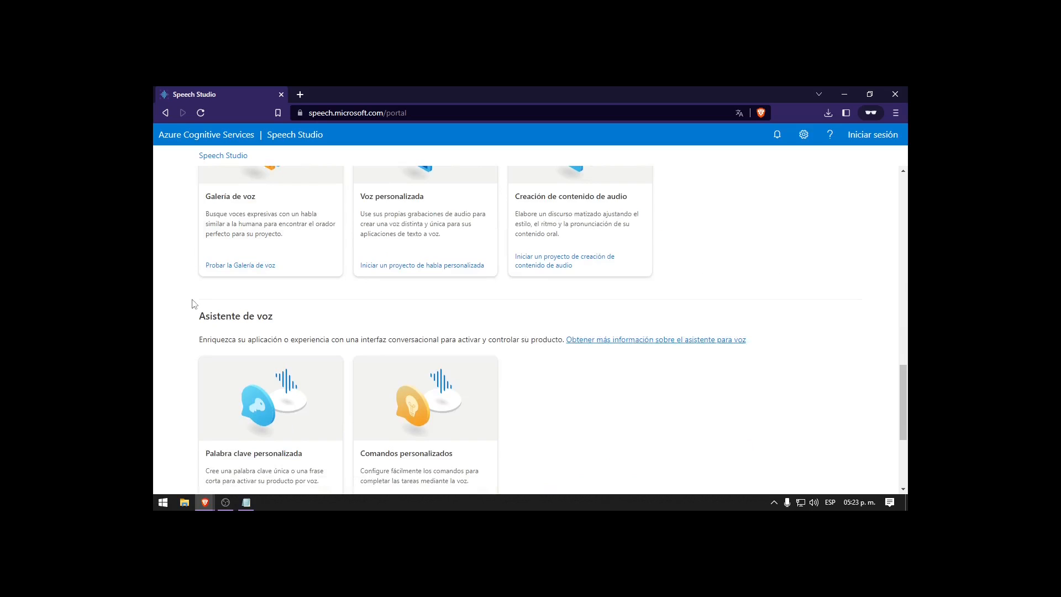
{"action": "left_click_drag", "start_coordinate": [190, 309], "coordinate": [304, 326]}
{"action": "scroll", "coordinate": [303, 326], "scroll_direction": "down", "scroll_amount": 2}
{"action": "scroll", "coordinate": [293, 337], "scroll_direction": "down", "scroll_amount": 1}
{"action": "scroll", "coordinate": [285, 343], "scroll_direction": "up", "scroll_amount": 10}
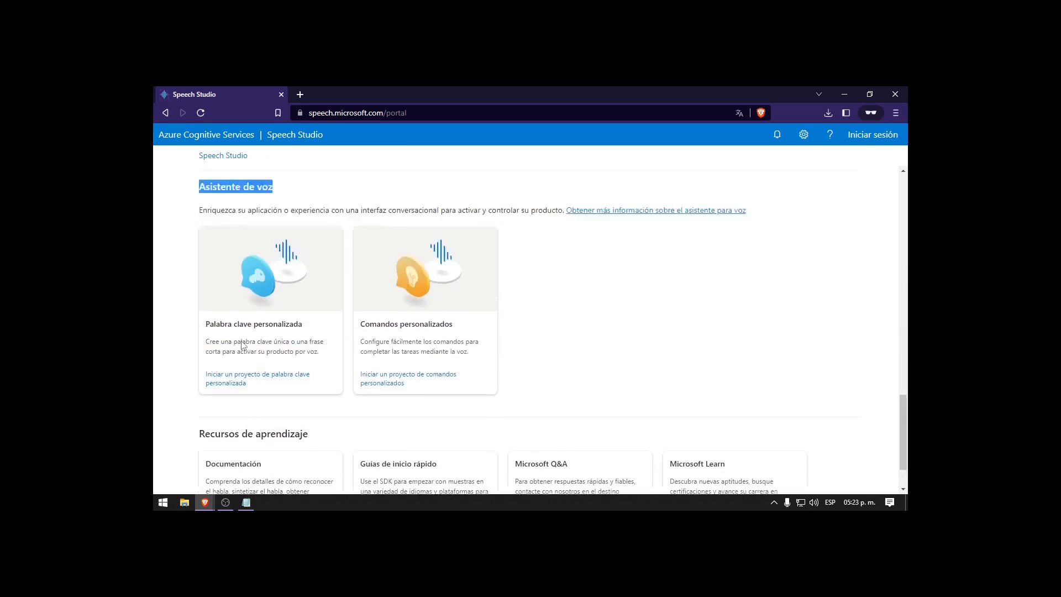
{"action": "scroll", "coordinate": [237, 354], "scroll_direction": "down", "scroll_amount": 2}
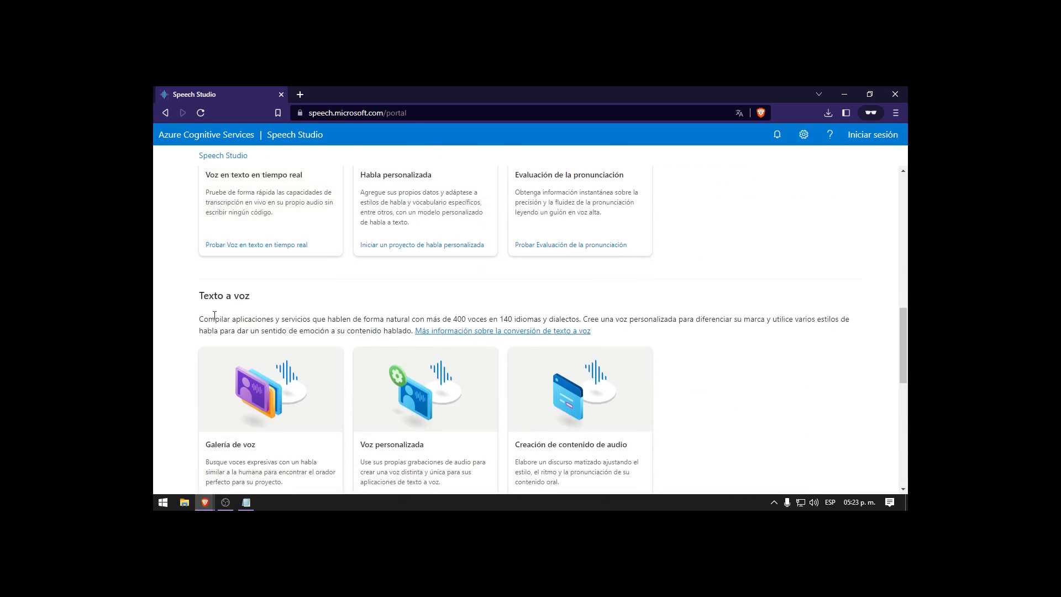
Open Creación de contenido de audio under Texto a voz and look at its Azure account registration line
{"action": "left_click_drag", "start_coordinate": [213, 298], "coordinate": [234, 303]}
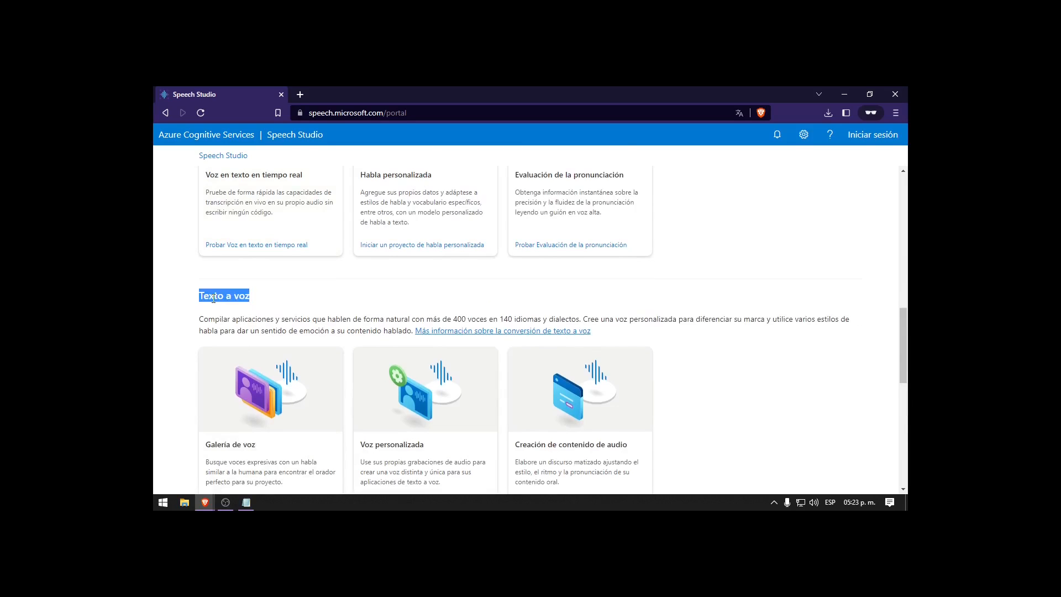
{"action": "scroll", "coordinate": [234, 304], "scroll_direction": "down", "scroll_amount": 2}
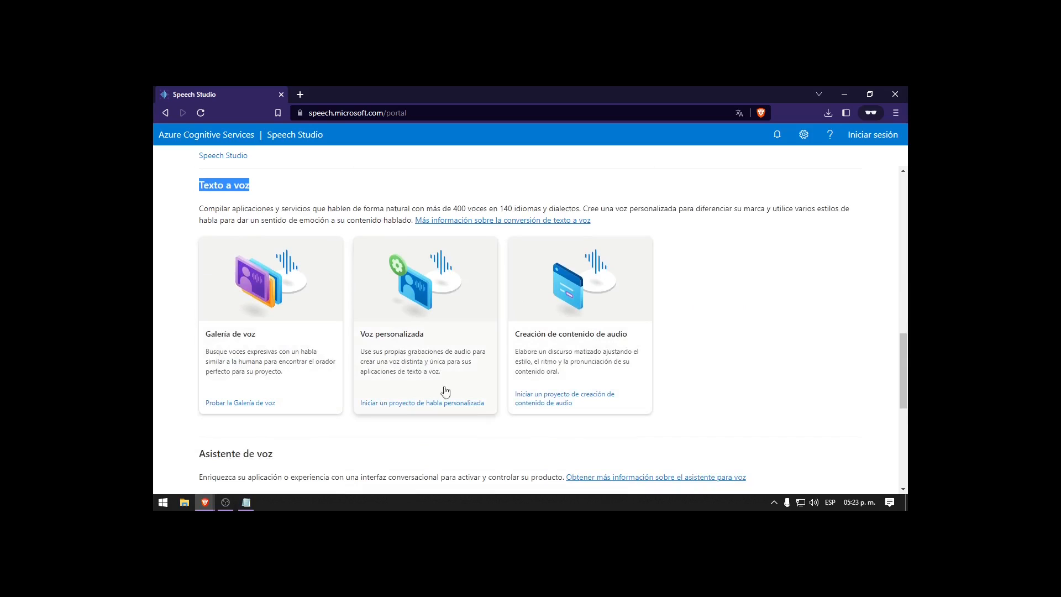
{"action": "left_click", "coordinate": [612, 346]}
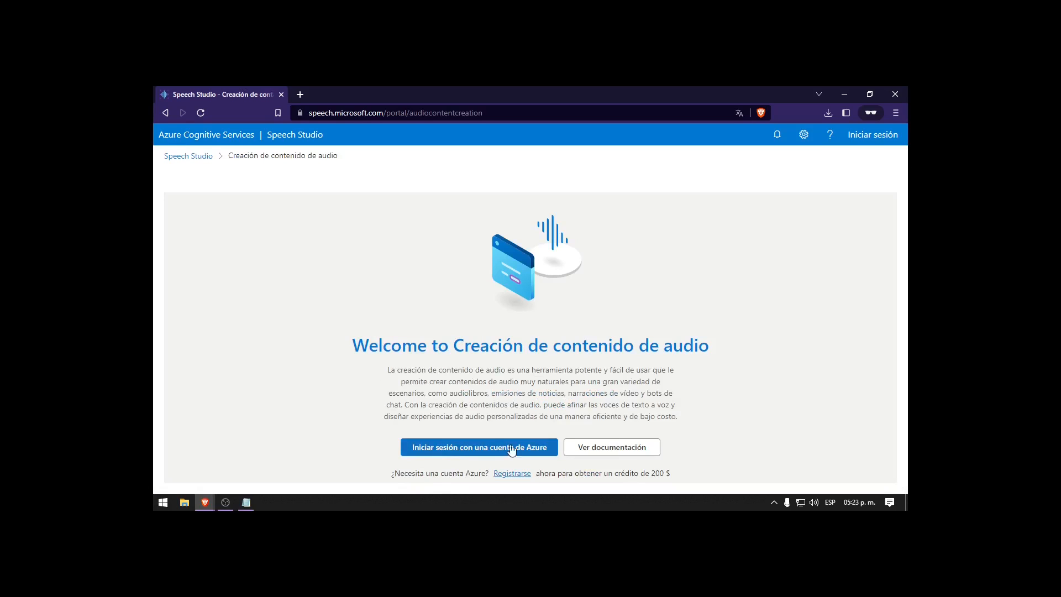
{"action": "triple_click", "coordinate": [482, 472]}
{"action": "left_click", "coordinate": [753, 393]}
Minimize the private browser window and switch to the signed-in one with the untitled audio content file
{"action": "left_click", "coordinate": [843, 95]}
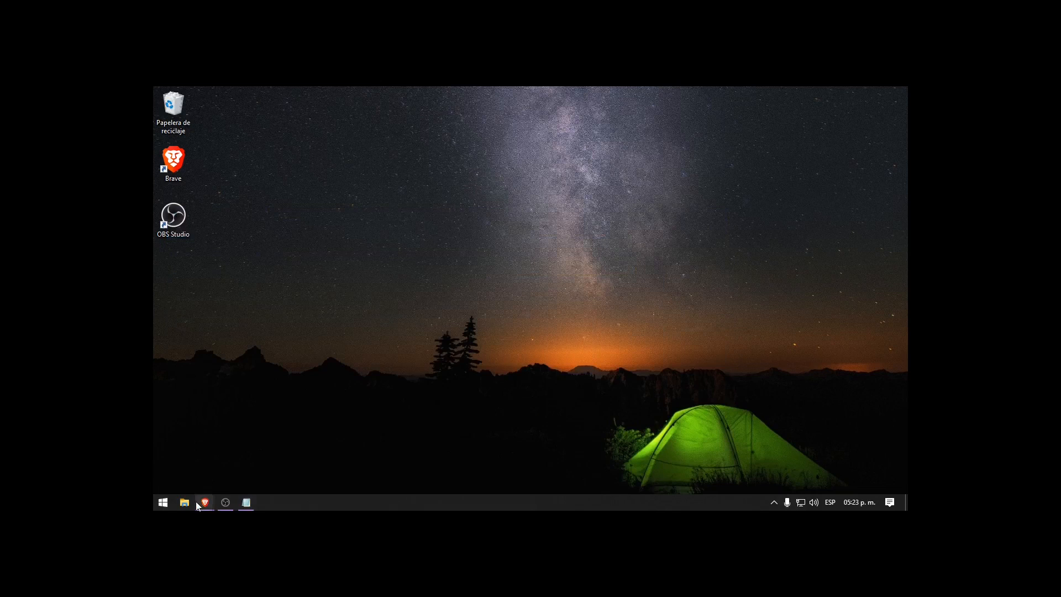
{"action": "mouse_move", "coordinate": [204, 501]}
{"action": "left_click", "coordinate": [256, 448]}
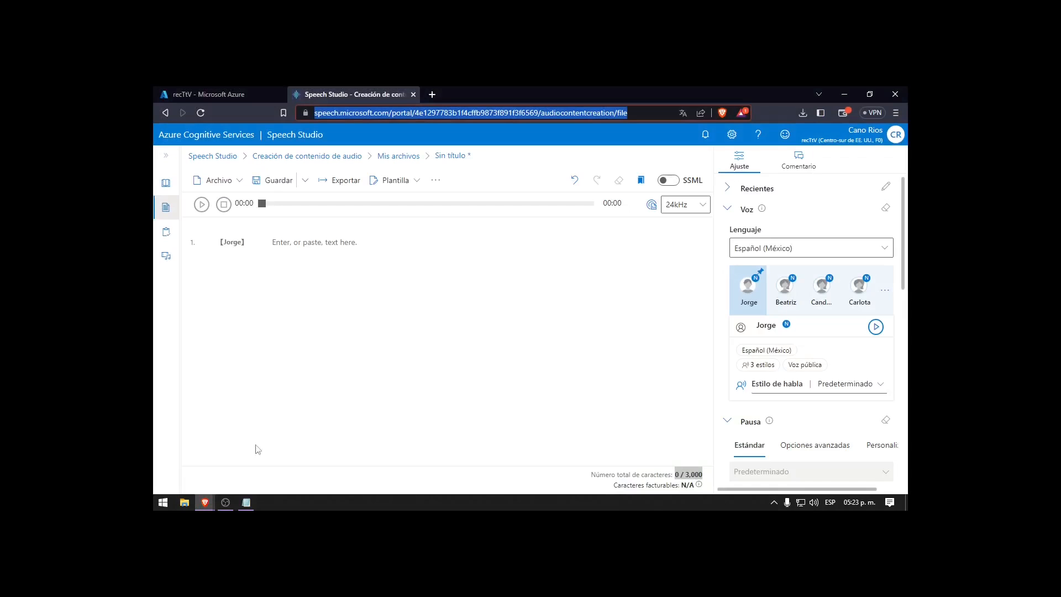
Check the total character count and limit of the untitled file, with the cursor placed in its text area
{"action": "left_click", "coordinate": [357, 328]}
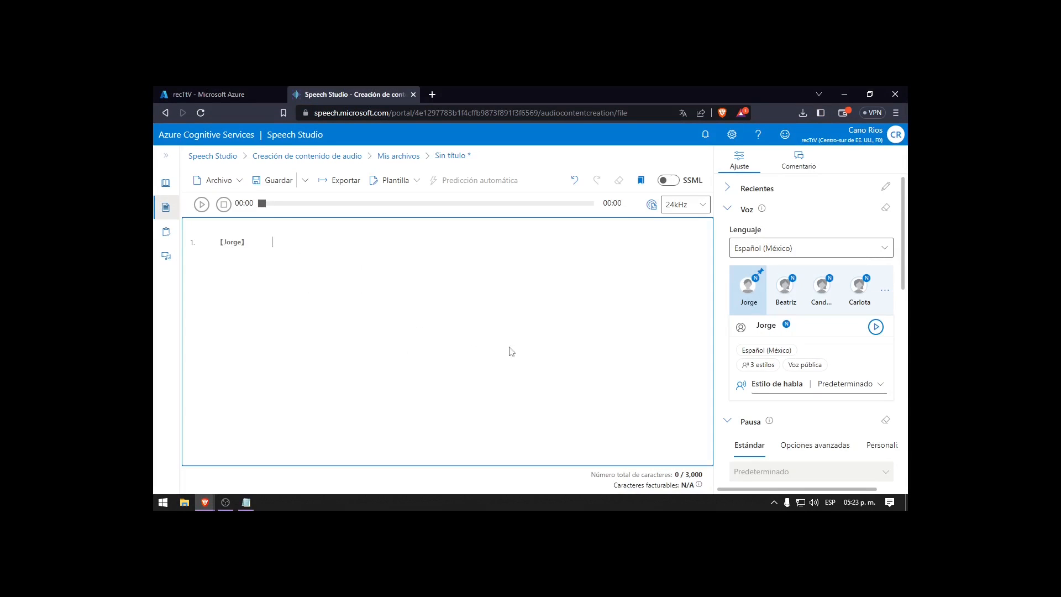
{"action": "left_click", "coordinate": [591, 479]}
{"action": "left_click_drag", "start_coordinate": [591, 479], "coordinate": [704, 479]}
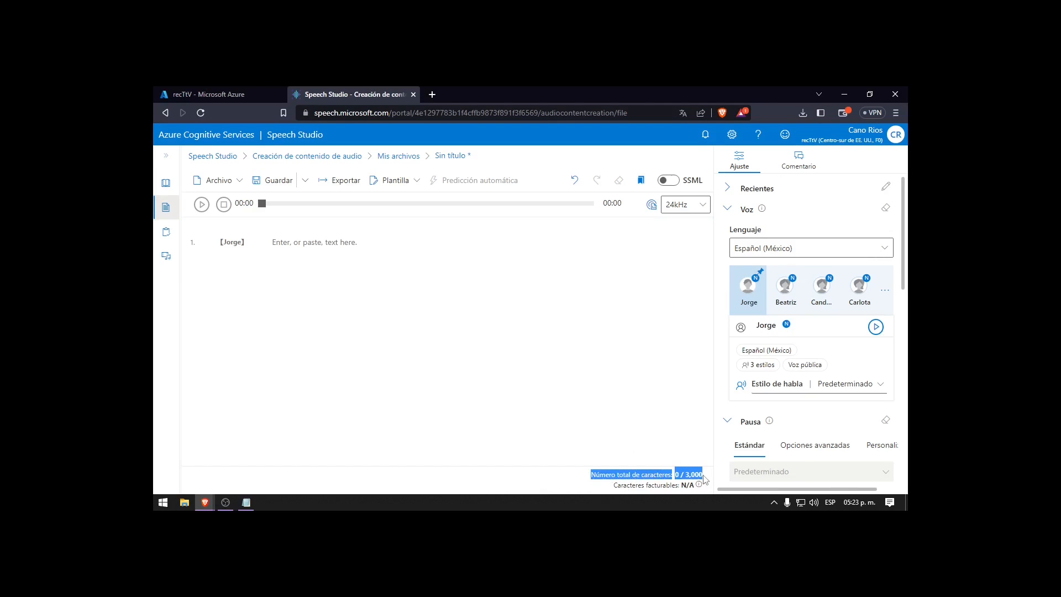
{"action": "left_click", "coordinate": [709, 480]}
{"action": "left_click", "coordinate": [484, 319]}
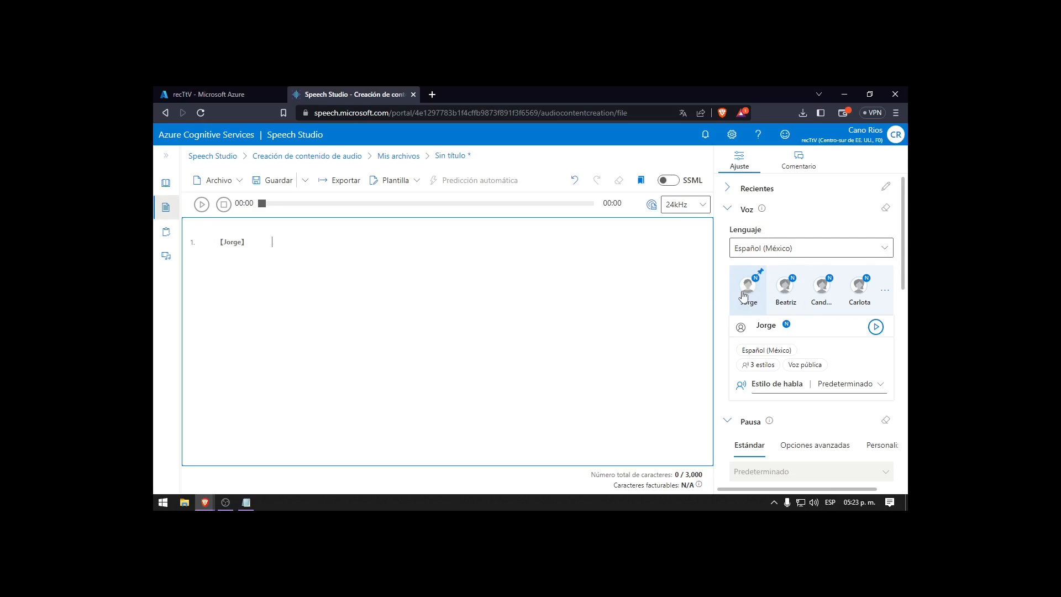
Open the full list of Español (México) voices, listen to the Jorge sample and browse the other voices
{"action": "left_click", "coordinate": [884, 290]}
{"action": "scroll", "coordinate": [622, 293], "scroll_direction": "down", "scroll_amount": 10}
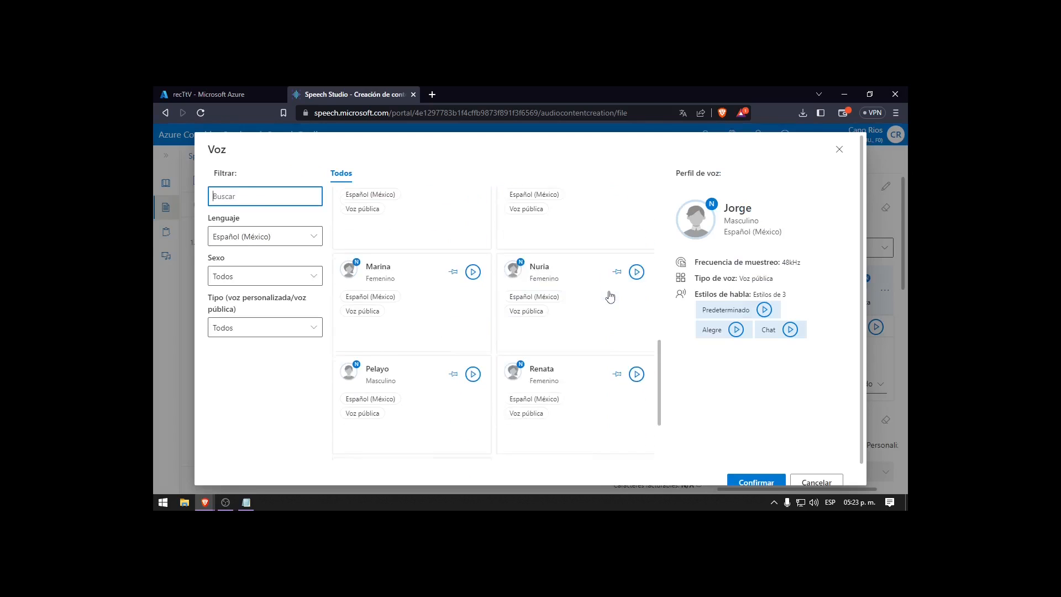
{"action": "scroll", "coordinate": [610, 297], "scroll_direction": "up", "scroll_amount": 10}
{"action": "left_click", "coordinate": [472, 209]}
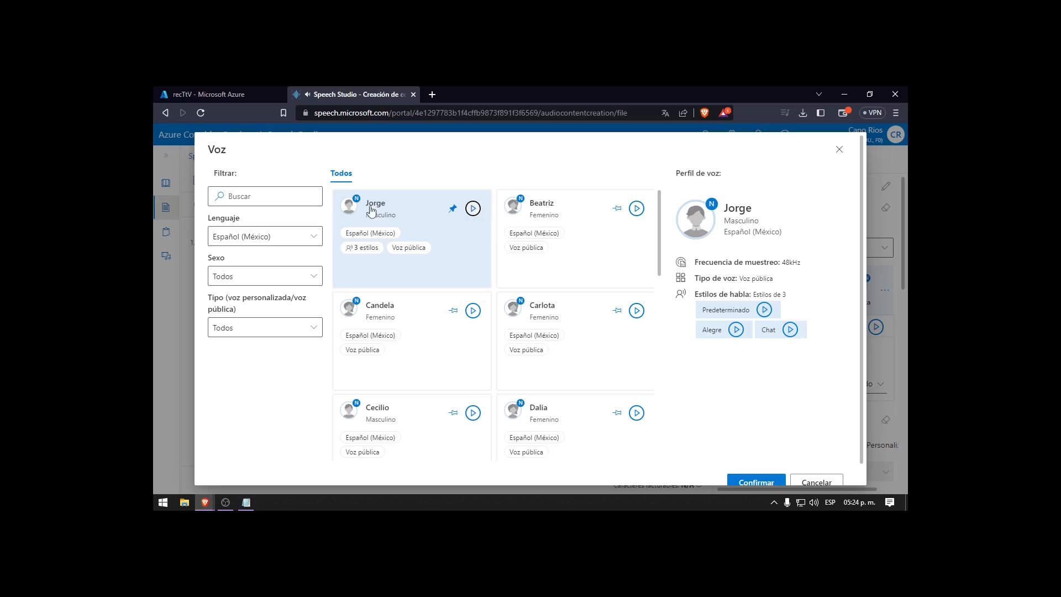
{"action": "scroll", "coordinate": [381, 434], "scroll_direction": "down", "scroll_amount": 1}
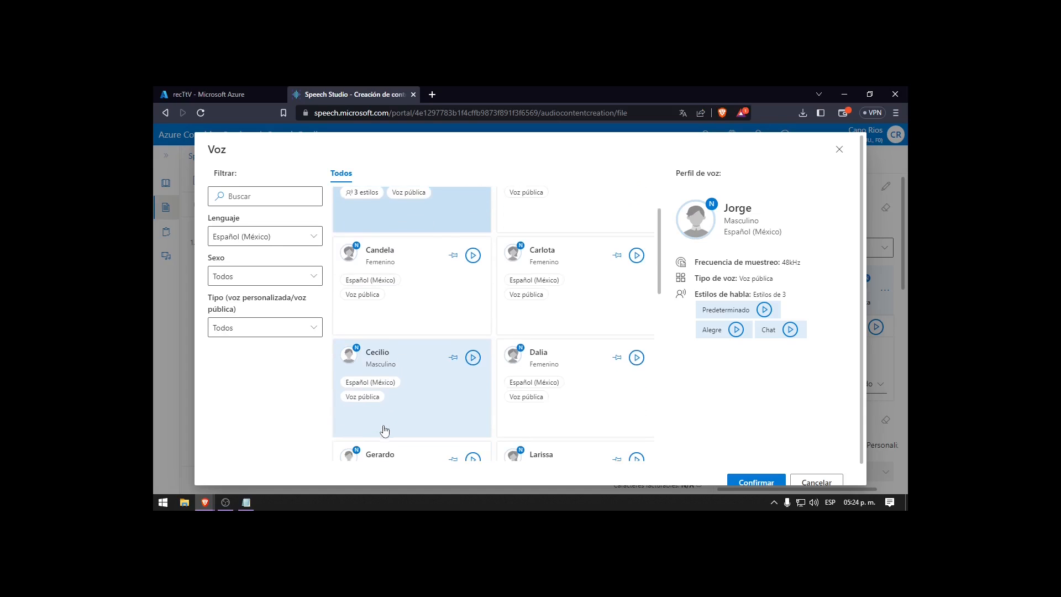
{"action": "scroll", "coordinate": [385, 429], "scroll_direction": "down", "scroll_amount": 4}
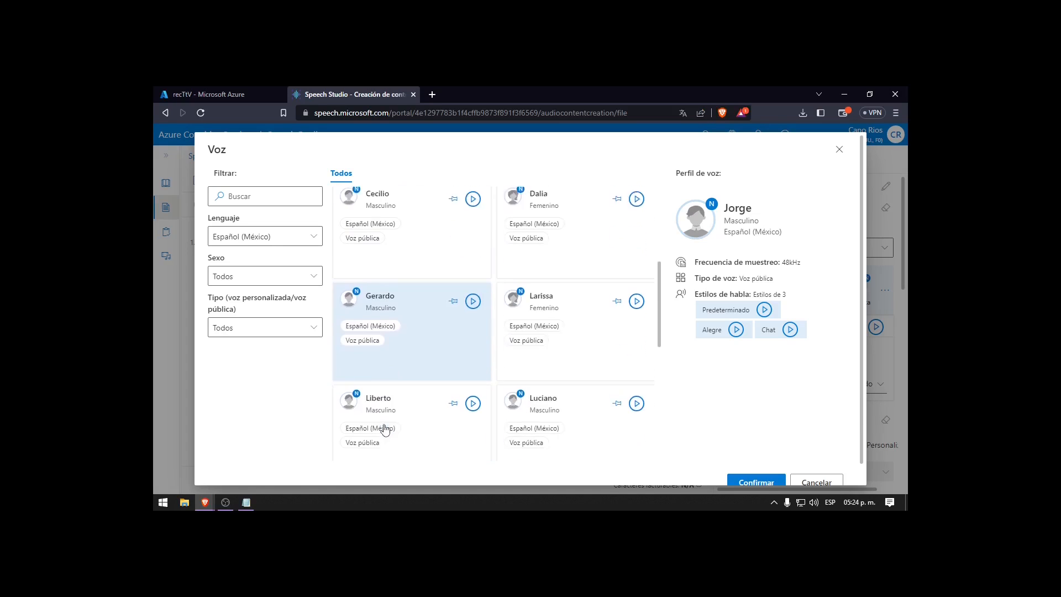
{"action": "scroll", "coordinate": [385, 429], "scroll_direction": "down", "scroll_amount": 4}
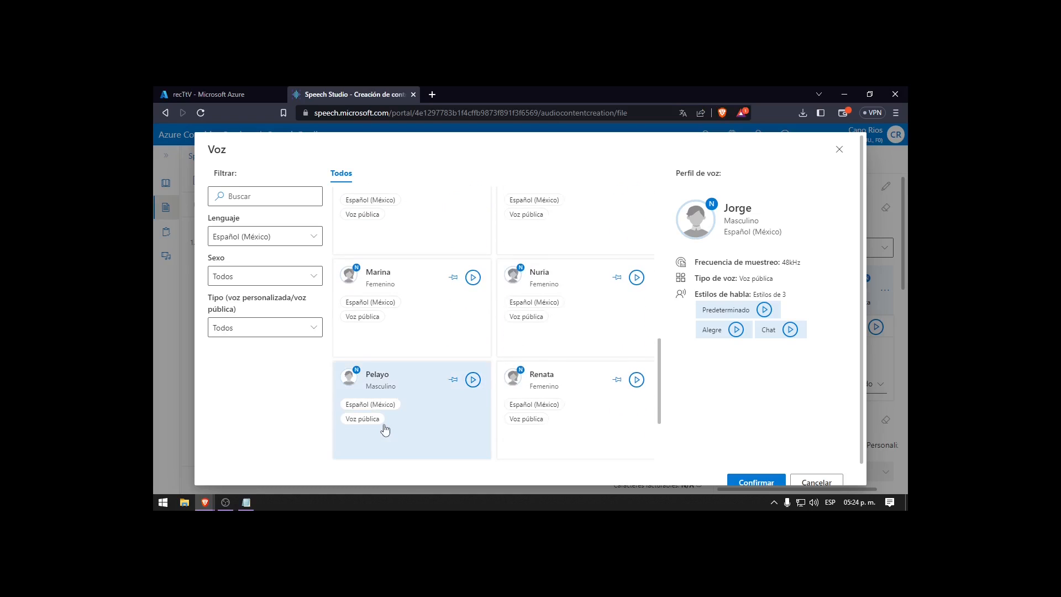
{"action": "scroll", "coordinate": [433, 327], "scroll_direction": "up", "scroll_amount": 5}
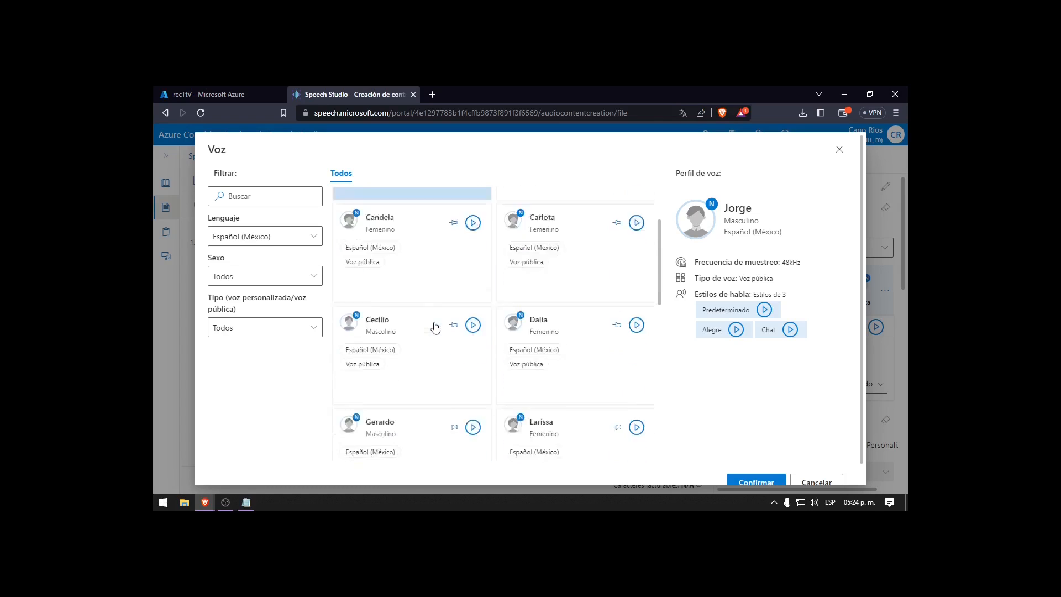
{"action": "scroll", "coordinate": [436, 327], "scroll_direction": "up", "scroll_amount": 1}
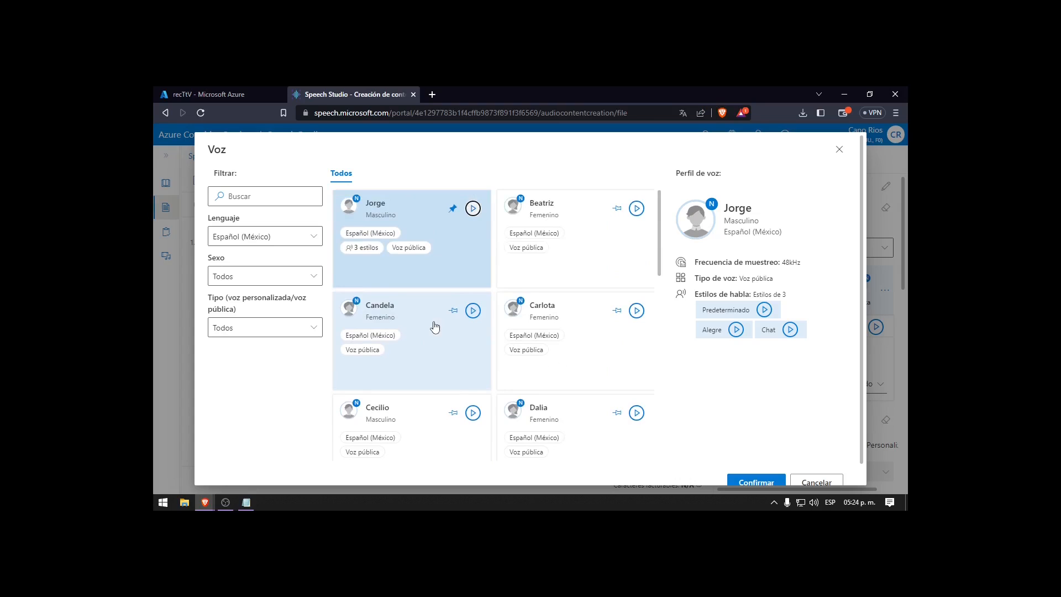
Listen to the Beatriz, Cecilio and Candela samples, and confirm Jorge as the voice
{"action": "left_click", "coordinate": [637, 209]}
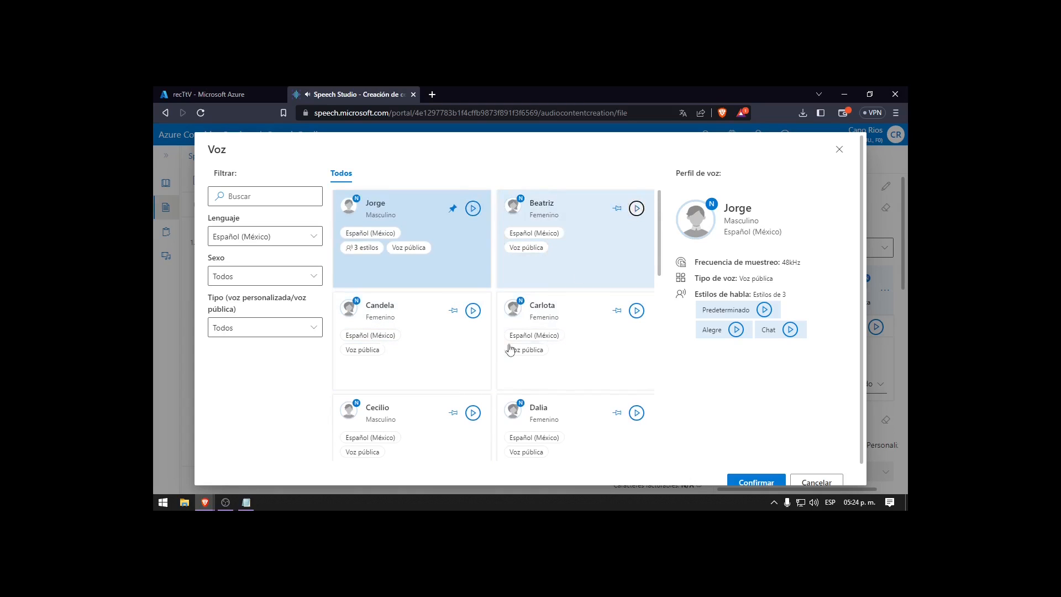
{"action": "left_click", "coordinate": [472, 412]}
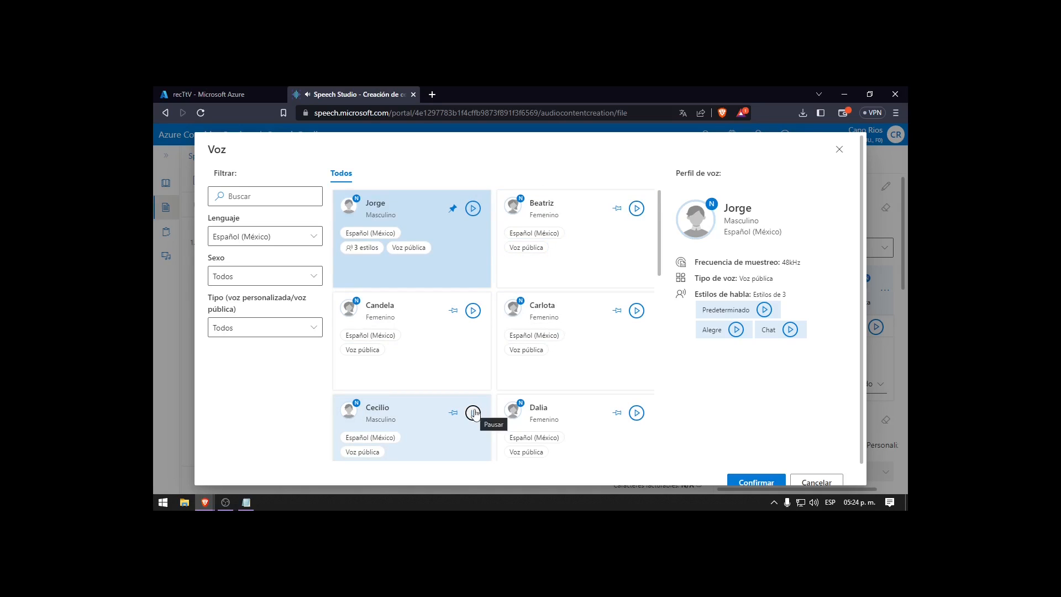
{"action": "left_click", "coordinate": [473, 310]}
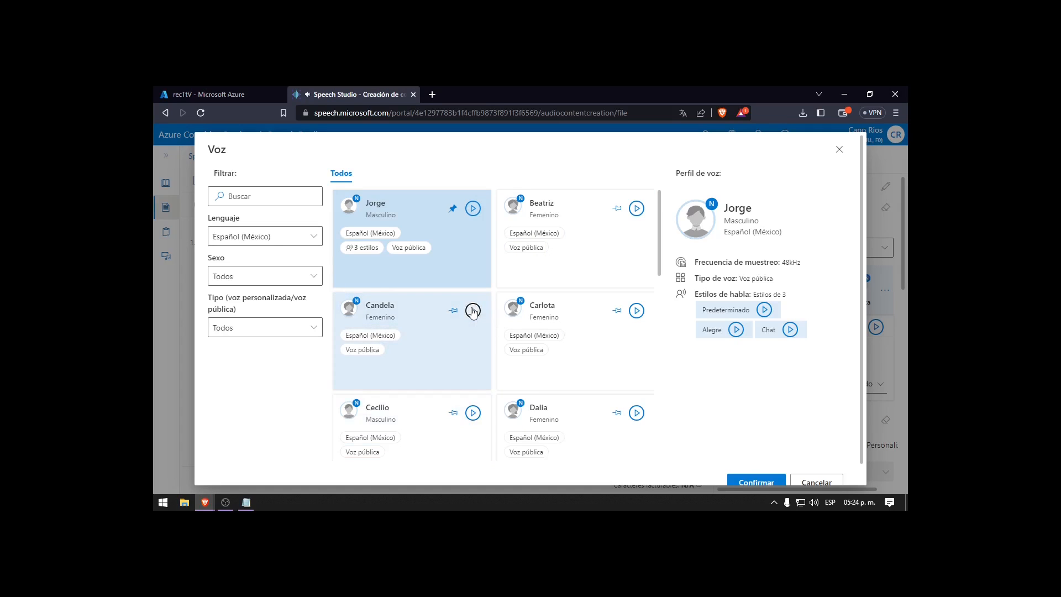
{"action": "left_click", "coordinate": [411, 225]}
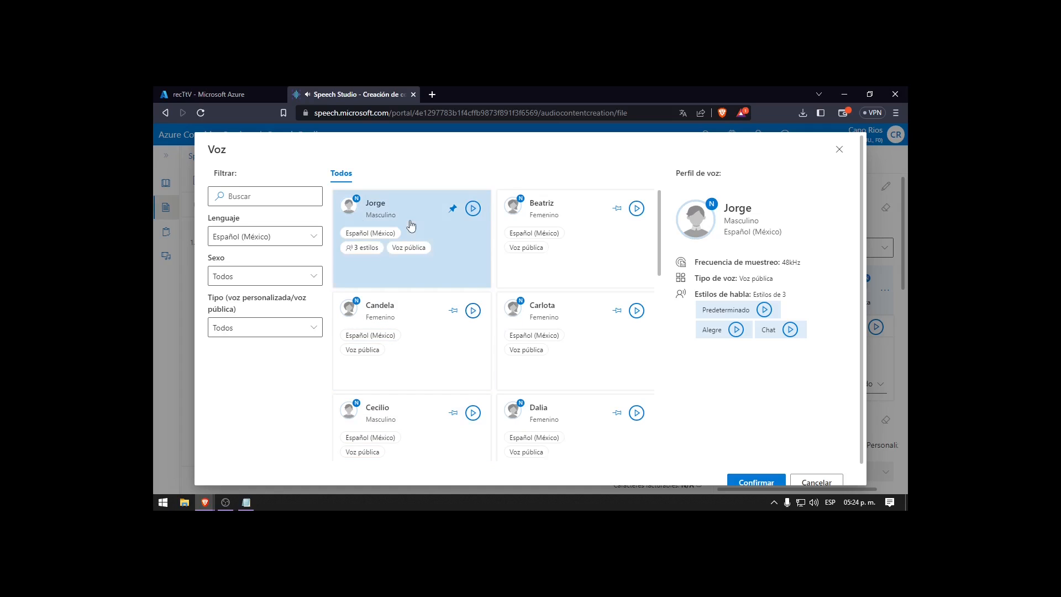
{"action": "left_click", "coordinate": [759, 482]}
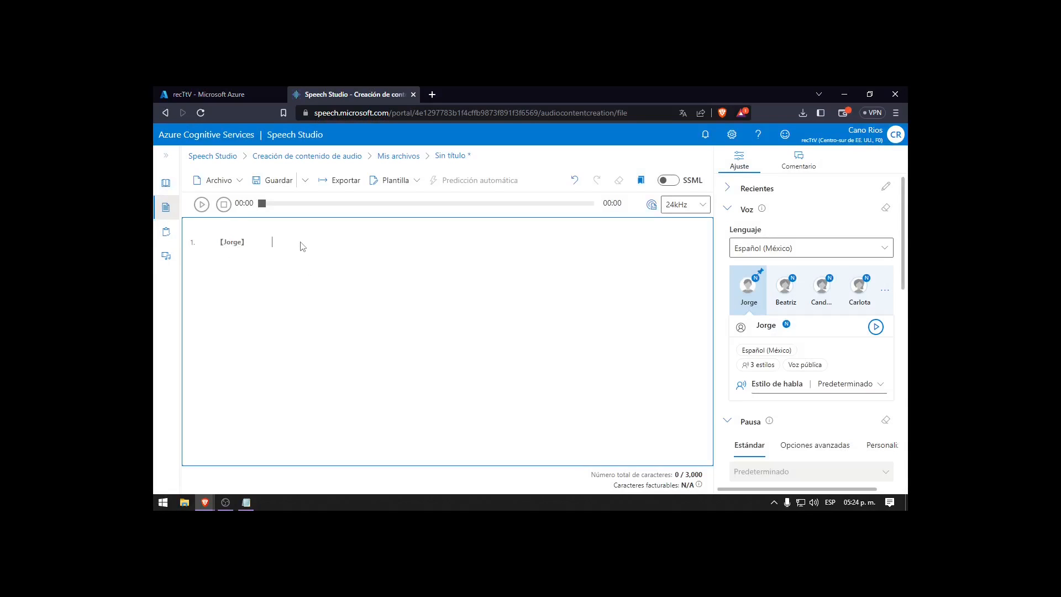
Enter "Gracias por suscribirte a este canal y activar la campana de notificaciones." as the text and play it
{"action": "type", "text": "Gracias"}
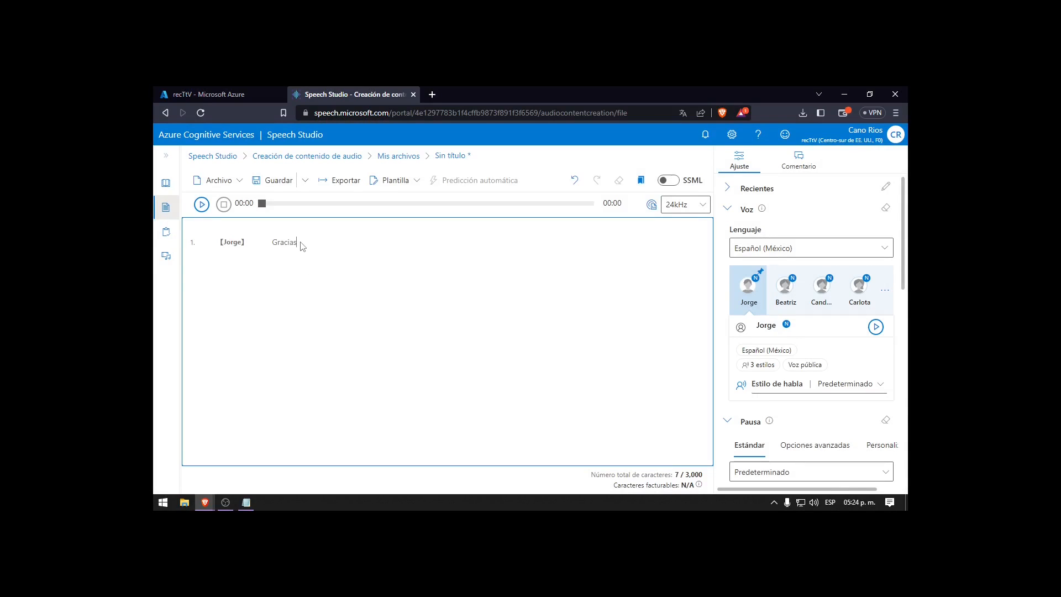
{"action": "type", "text": " por suscribirte a este canal y"}
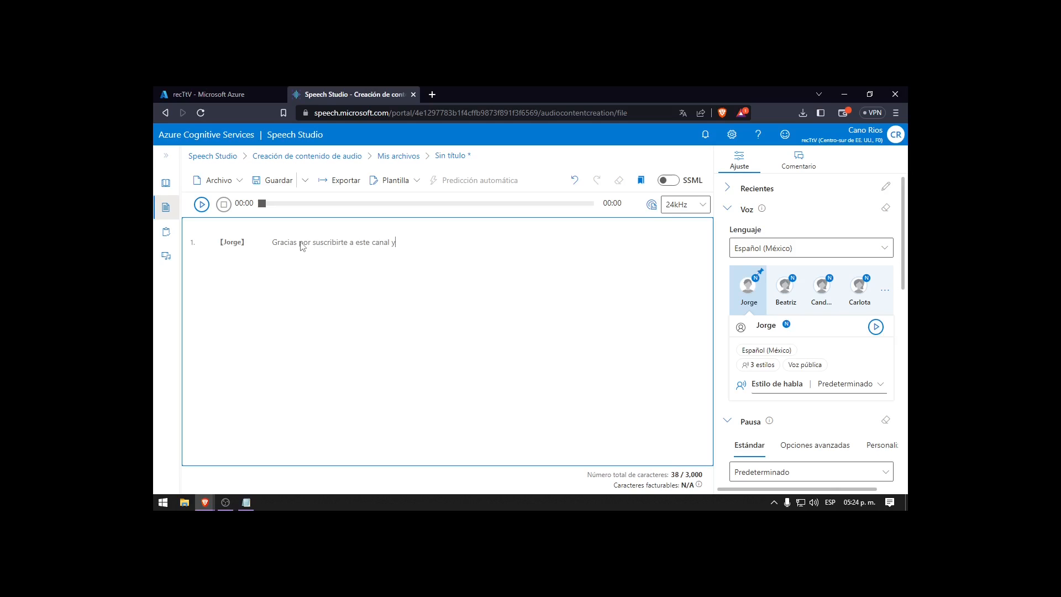
{"action": "type", "text": "campana de notificaciones."}
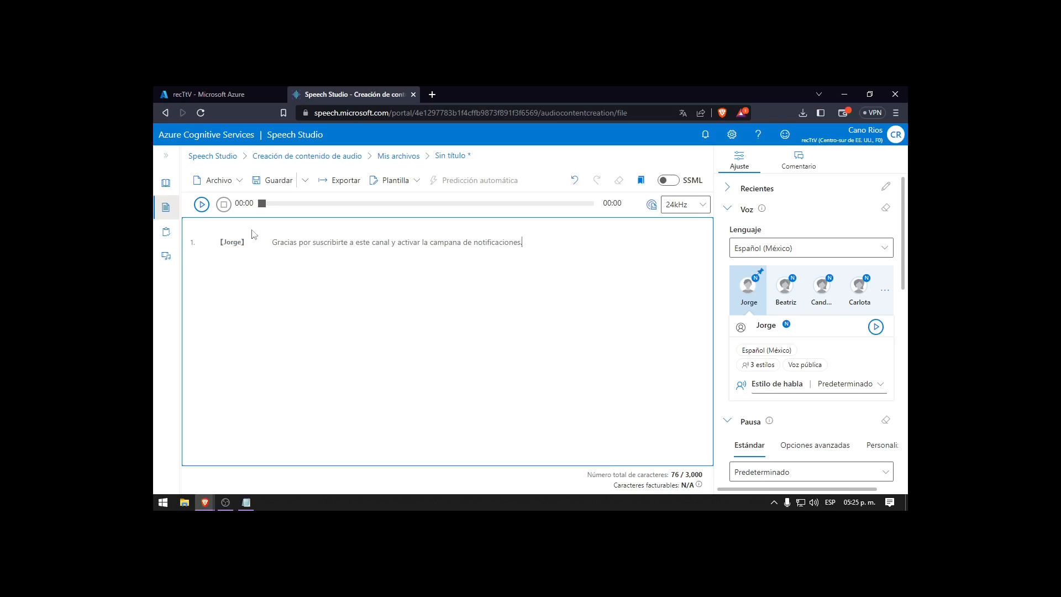
{"action": "left_click", "coordinate": [202, 205]}
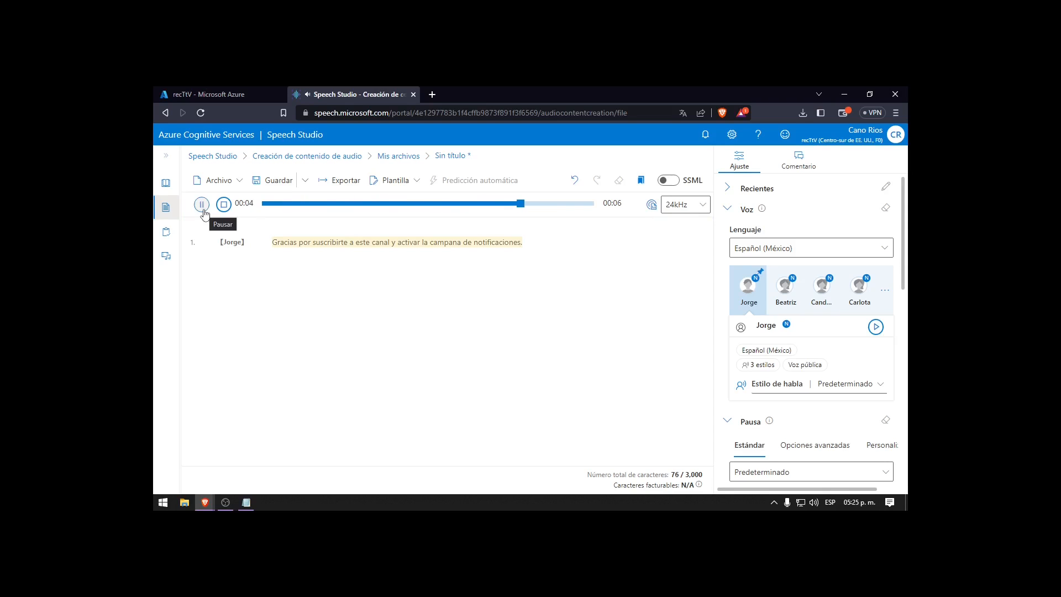
Set the playback sample rate to 48kHz and play the text with the Jorge voice
{"action": "left_click", "coordinate": [702, 208]}
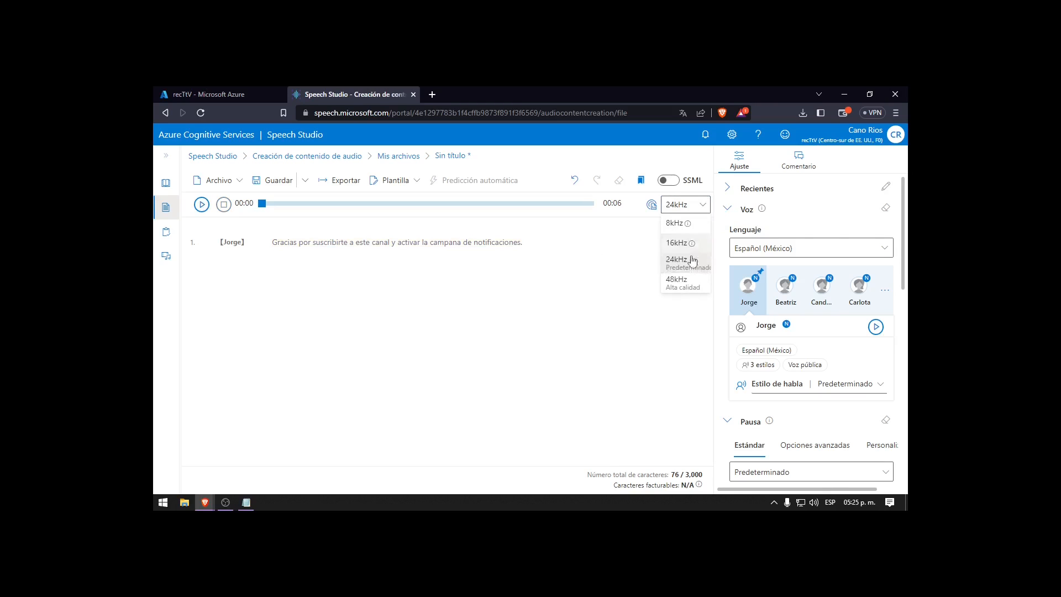
{"action": "left_click", "coordinate": [686, 282]}
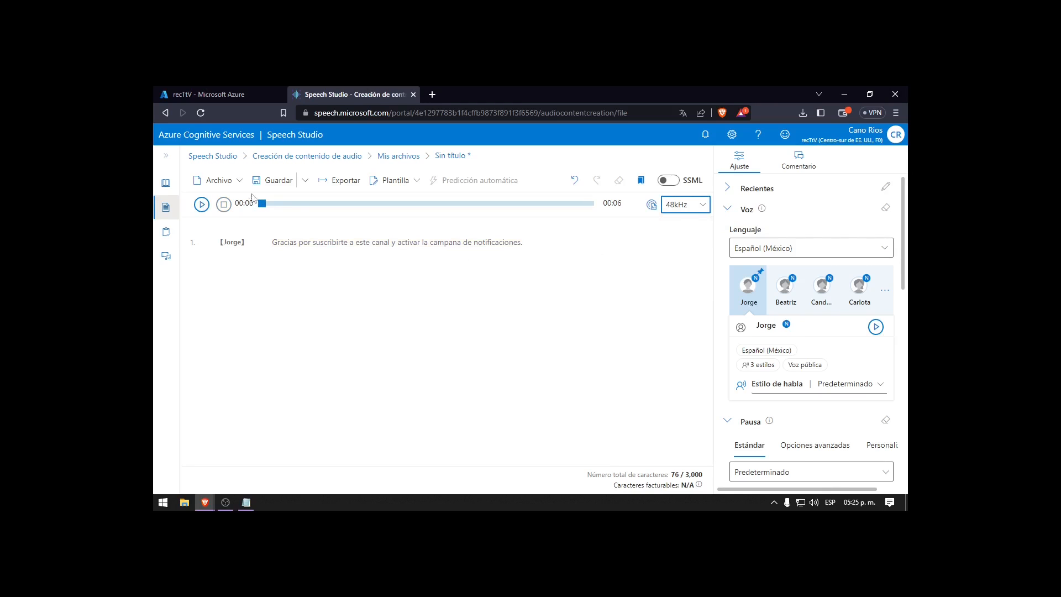
{"action": "left_click", "coordinate": [198, 209]}
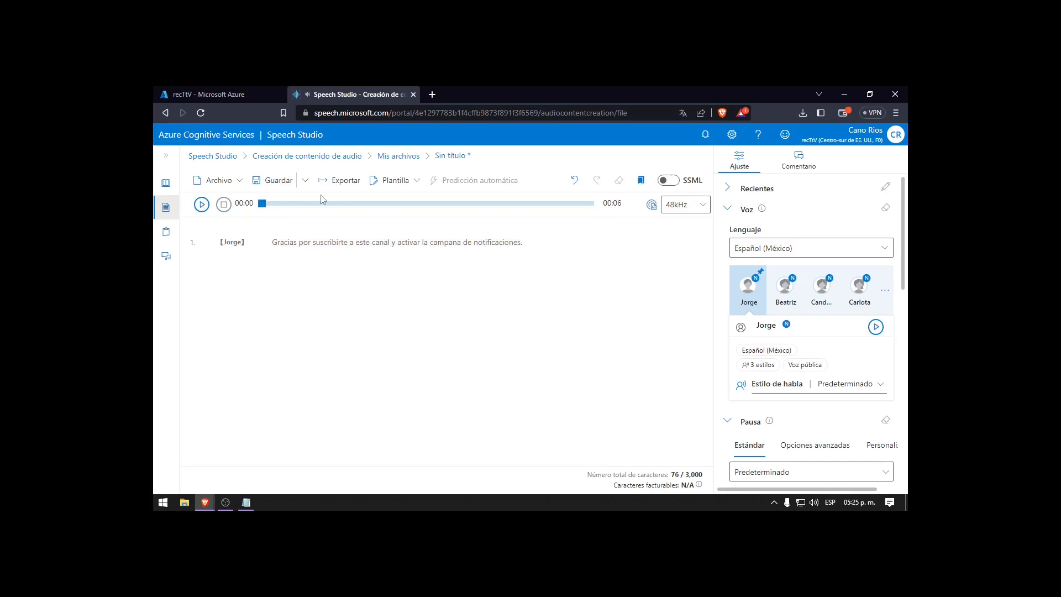
Save the untitled text file as Prueba in Todos los archivos
{"action": "left_click", "coordinate": [279, 182]}
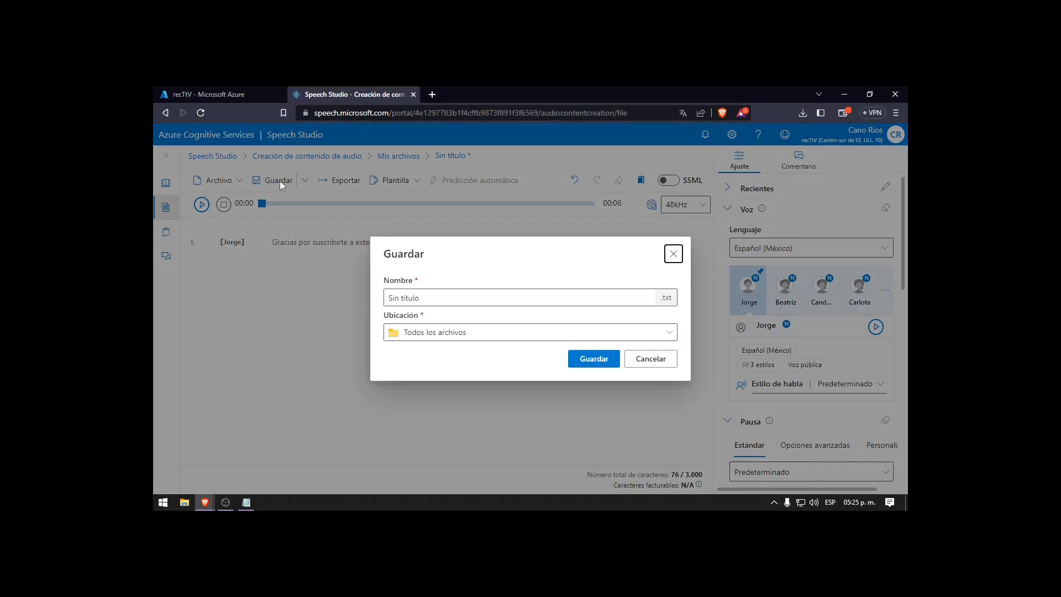
{"action": "left_click_drag", "start_coordinate": [424, 299], "coordinate": [380, 303]}
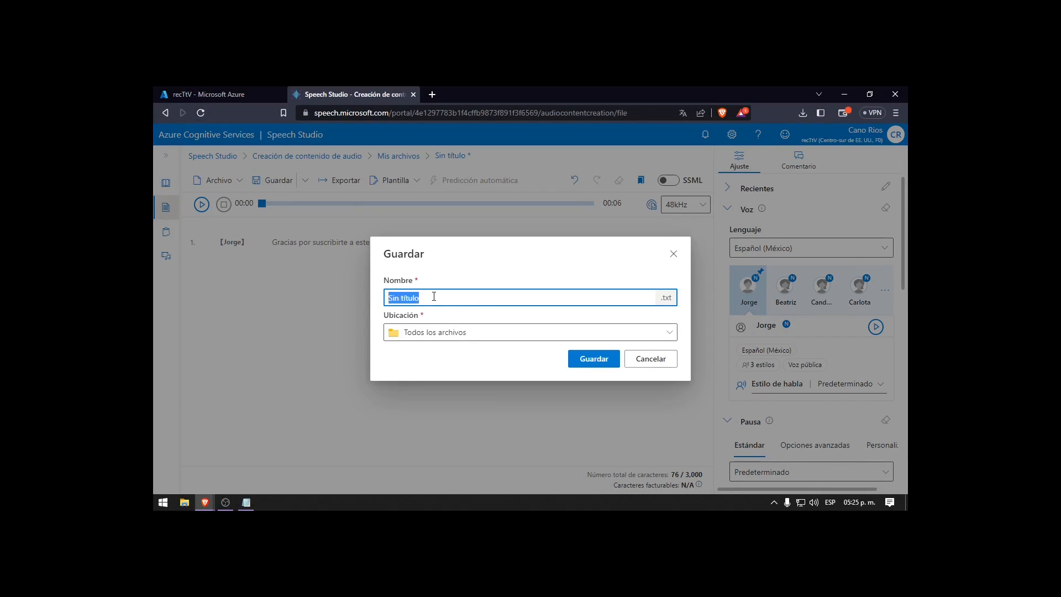
{"action": "type", "text": "Prueba"}
{"action": "left_click", "coordinate": [594, 359]}
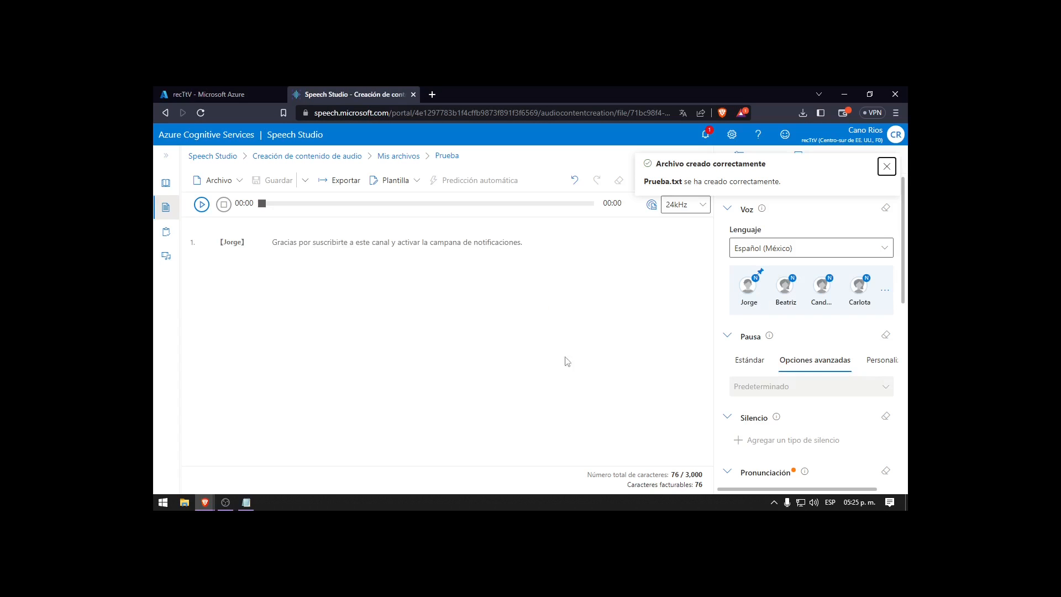
Check the saved Prueba file in the Mis archivos list and reopen it in the editor
{"action": "left_click", "coordinate": [170, 211]}
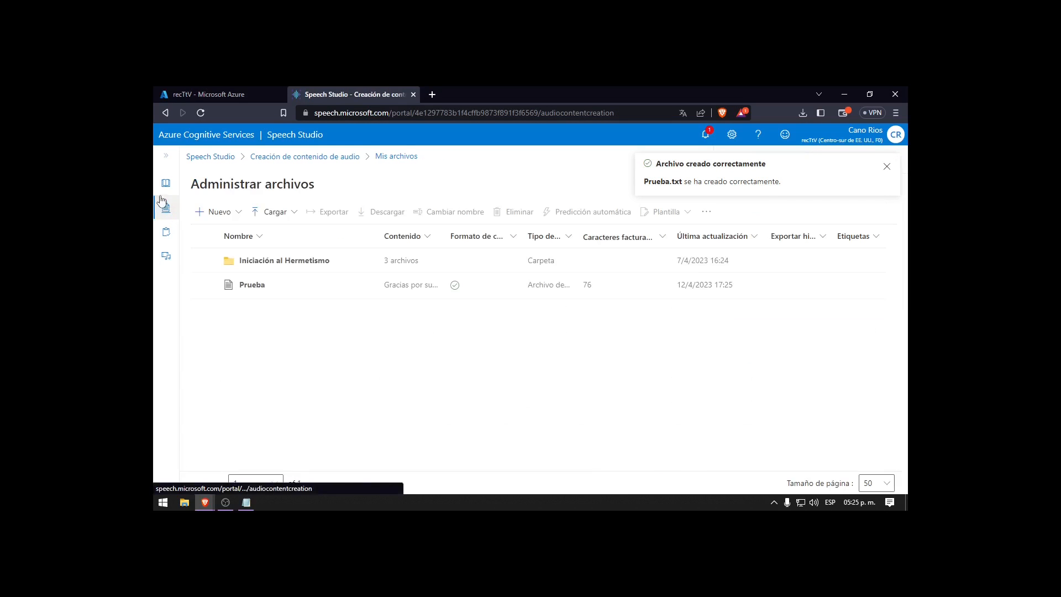
{"action": "left_click", "coordinate": [245, 286]}
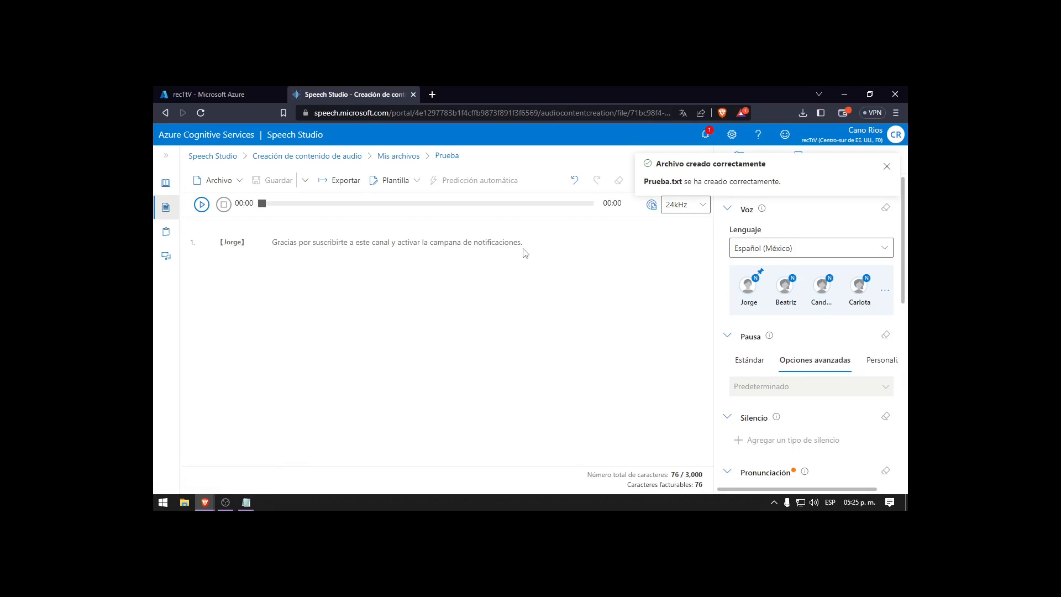
{"action": "left_click", "coordinate": [486, 365]}
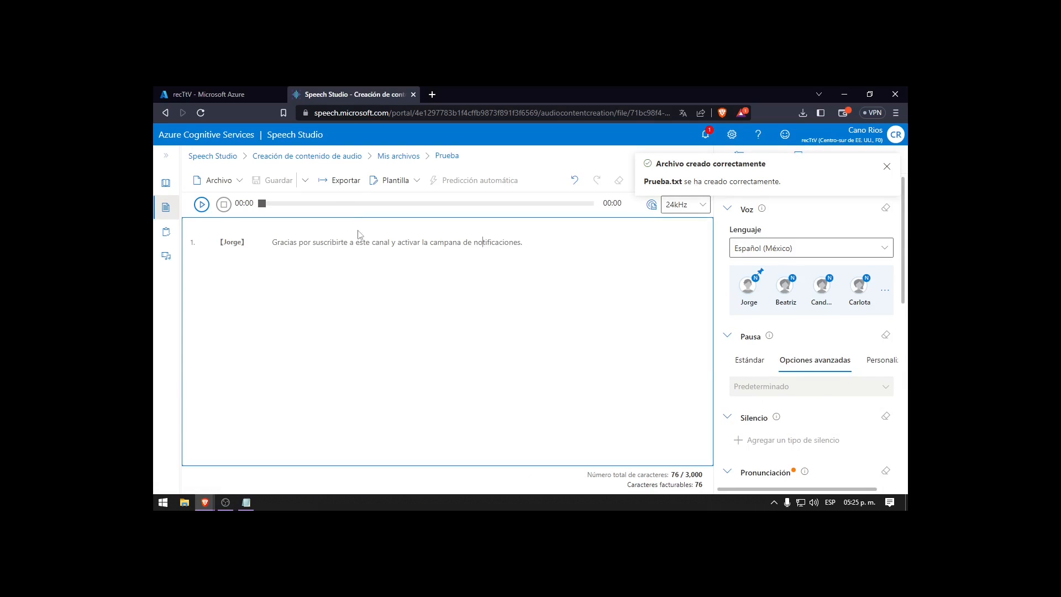
Export the whole Prueba file to the local disk as audio in 48 000, .wav format
{"action": "left_click", "coordinate": [345, 181]}
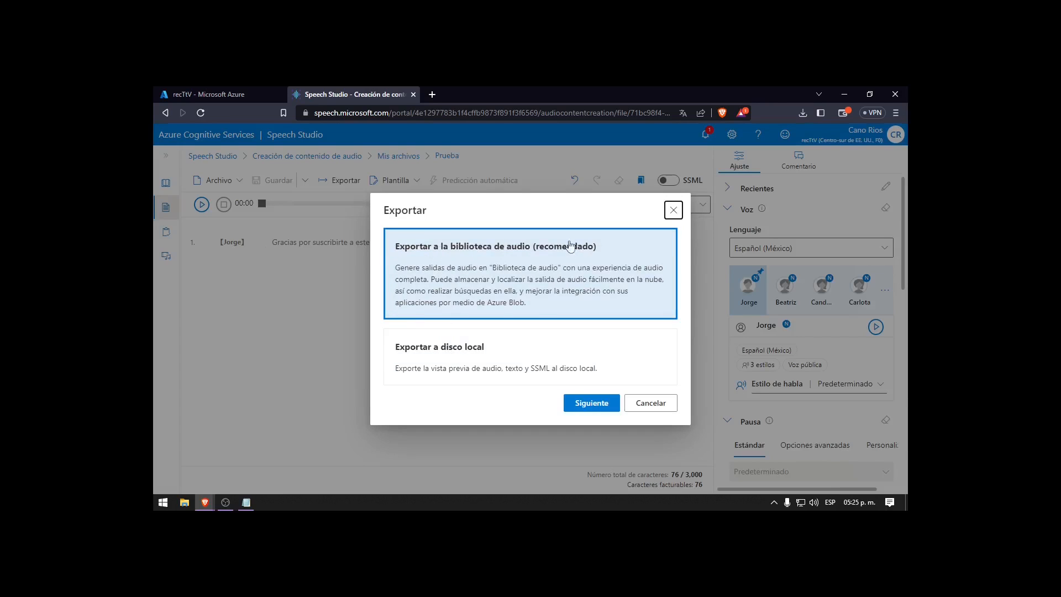
{"action": "left_click", "coordinate": [438, 363]}
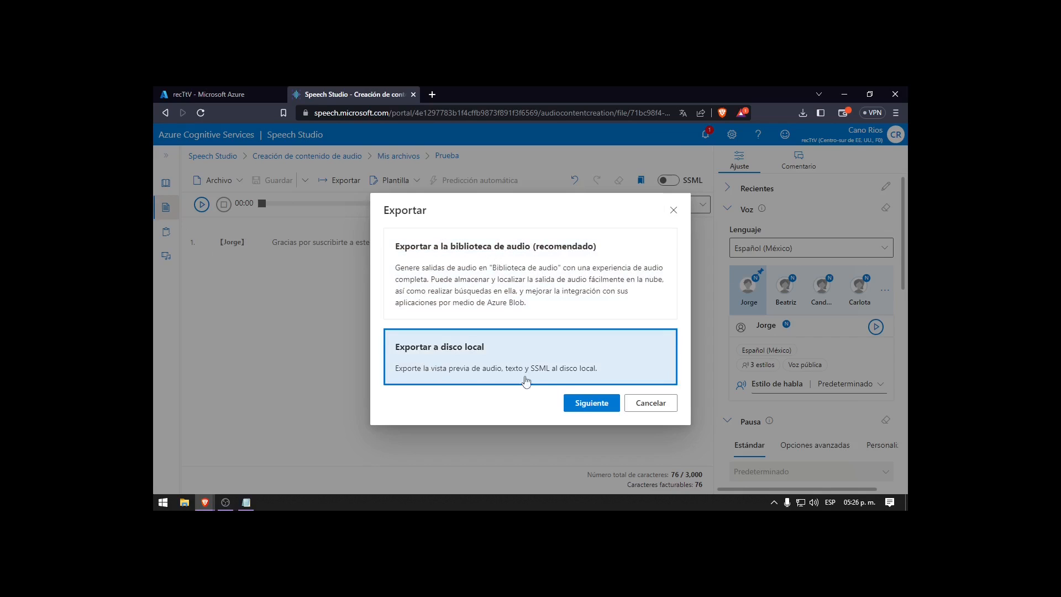
{"action": "left_click", "coordinate": [590, 403]}
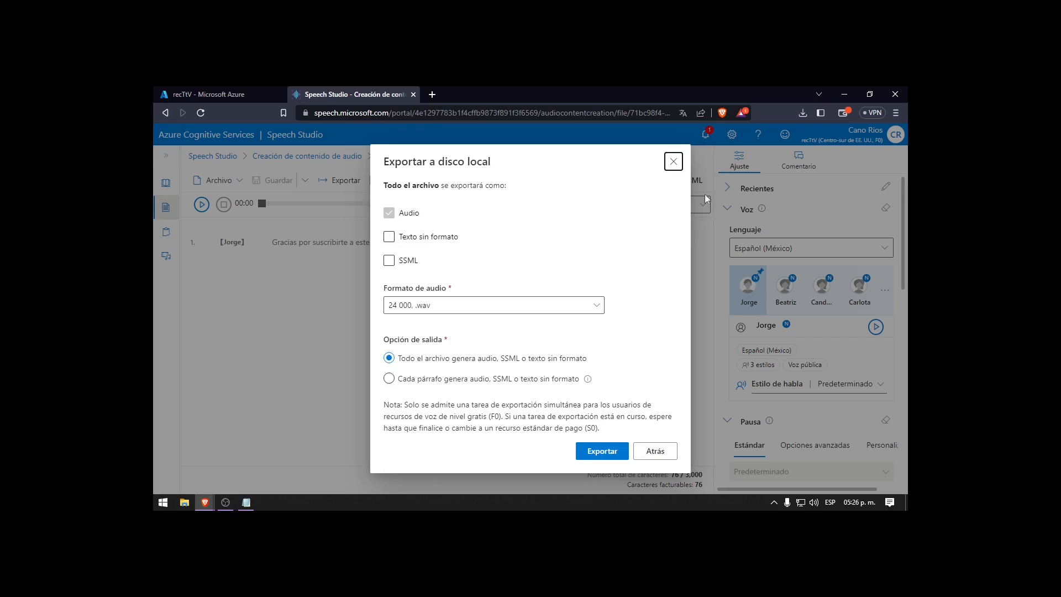
{"action": "left_click", "coordinate": [552, 306]}
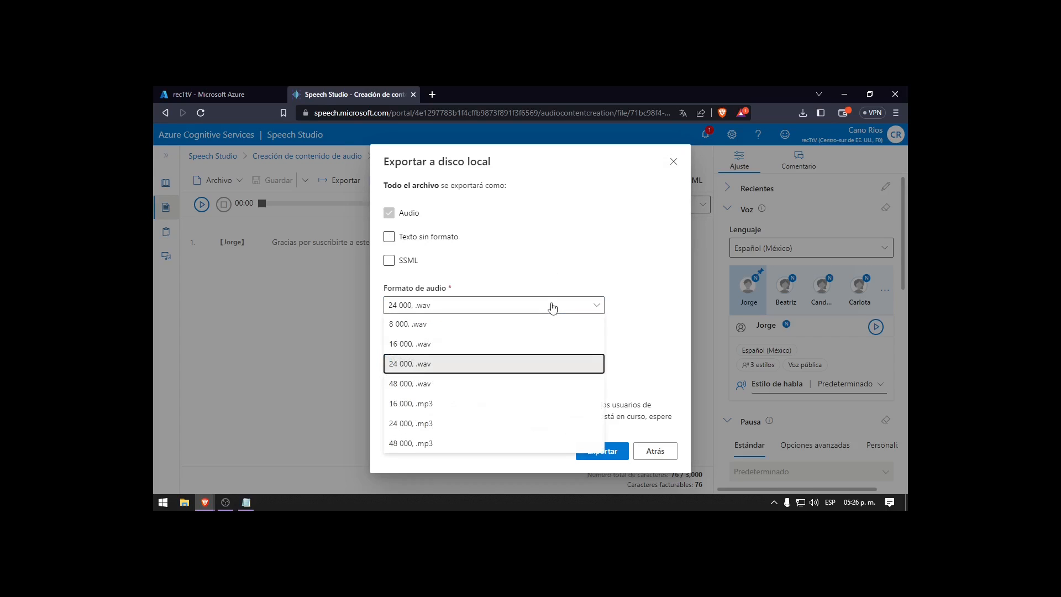
{"action": "left_click", "coordinate": [425, 384]}
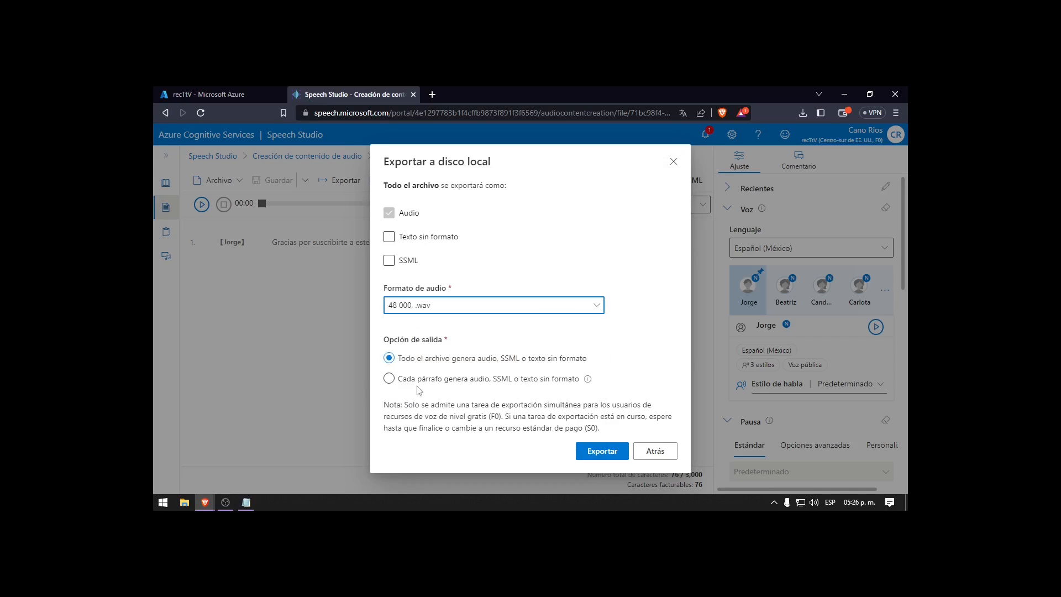
{"action": "left_click", "coordinate": [614, 451]}
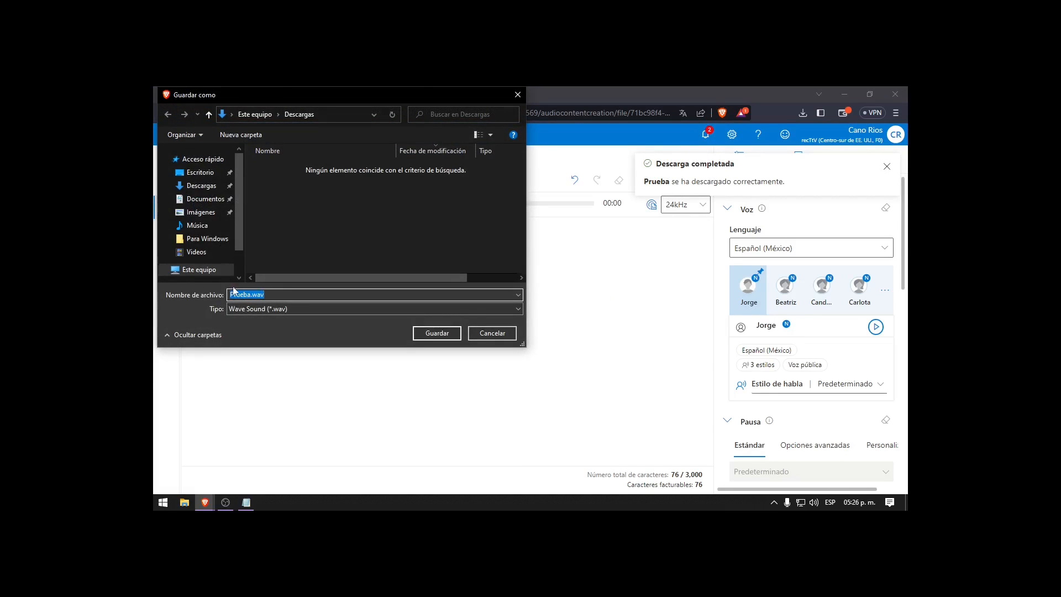
Save the exported audio as Prueba.wav in the Música folder
{"action": "left_click_drag", "start_coordinate": [214, 100], "coordinate": [440, 173]}
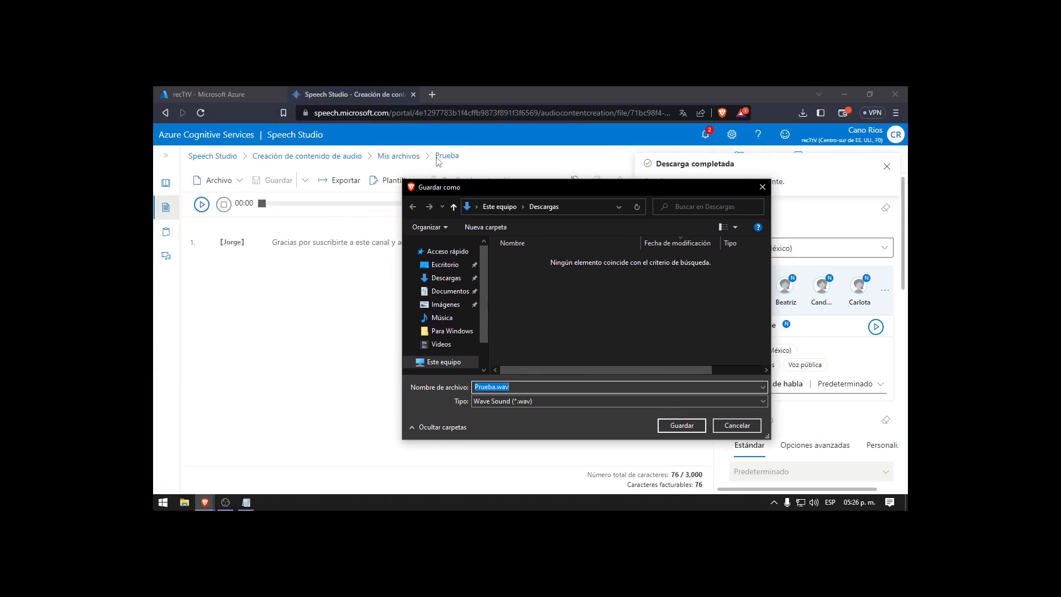
{"action": "left_click", "coordinate": [499, 389]}
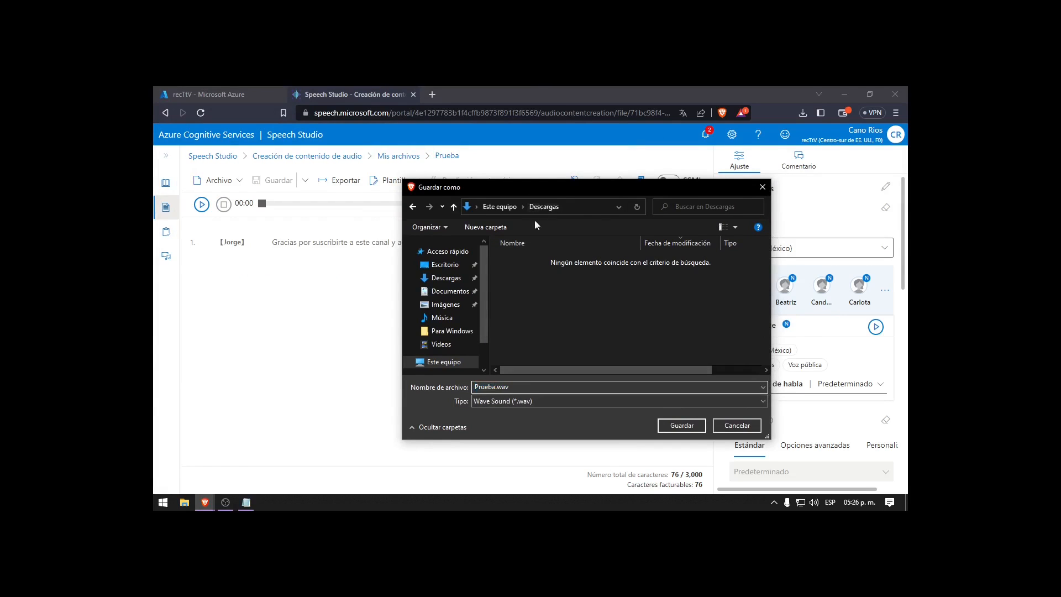
{"action": "left_click", "coordinate": [442, 318]}
{"action": "left_click", "coordinate": [669, 425]}
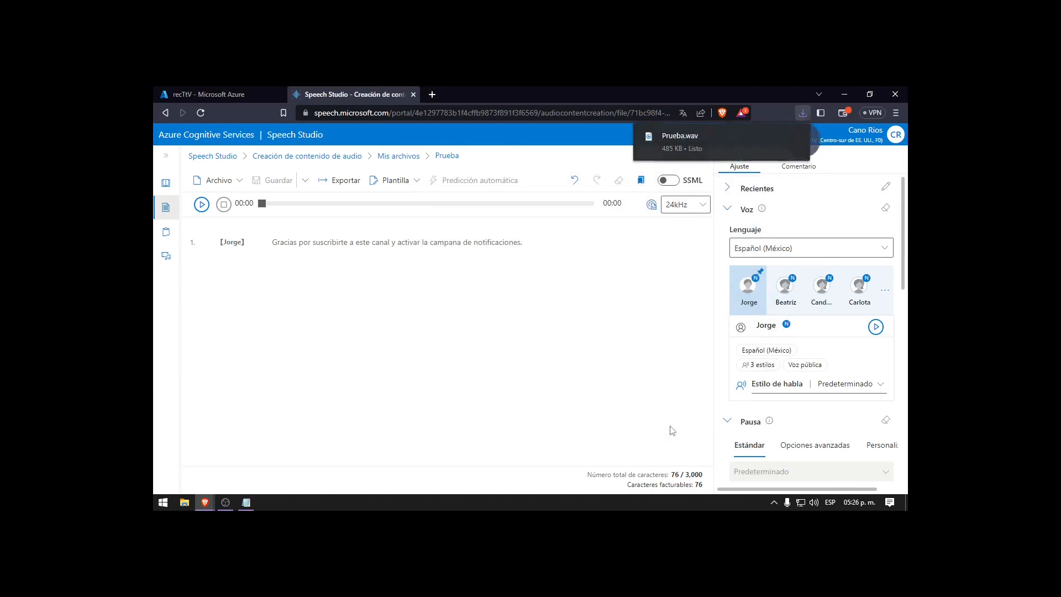
Switch to File Explorer, play Prueba.wav from the Música folder, then close the player and minimize the open windows
{"action": "left_click", "coordinate": [843, 94]}
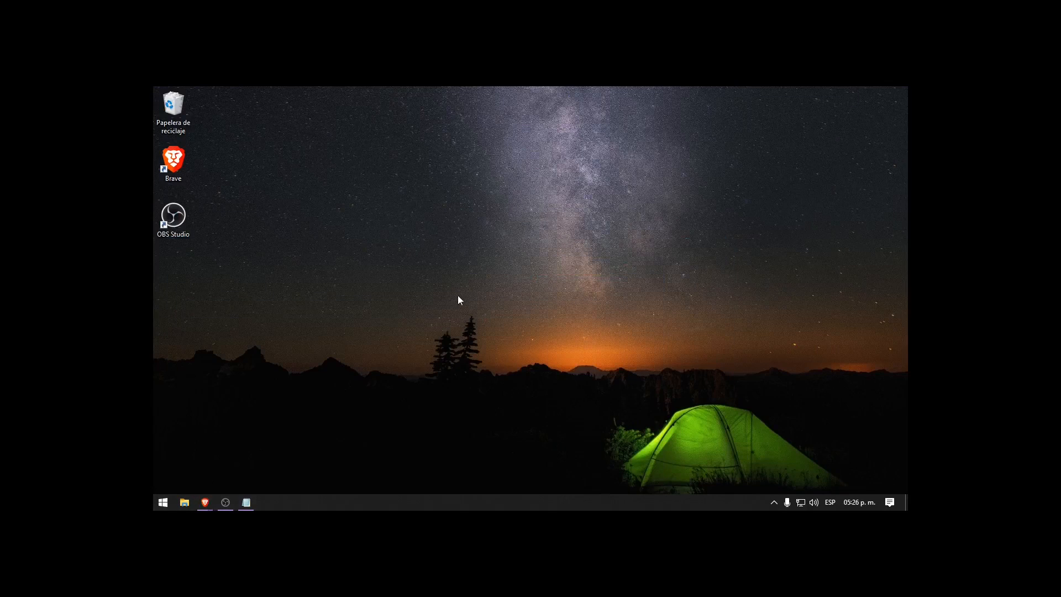
{"action": "left_click", "coordinate": [185, 502]}
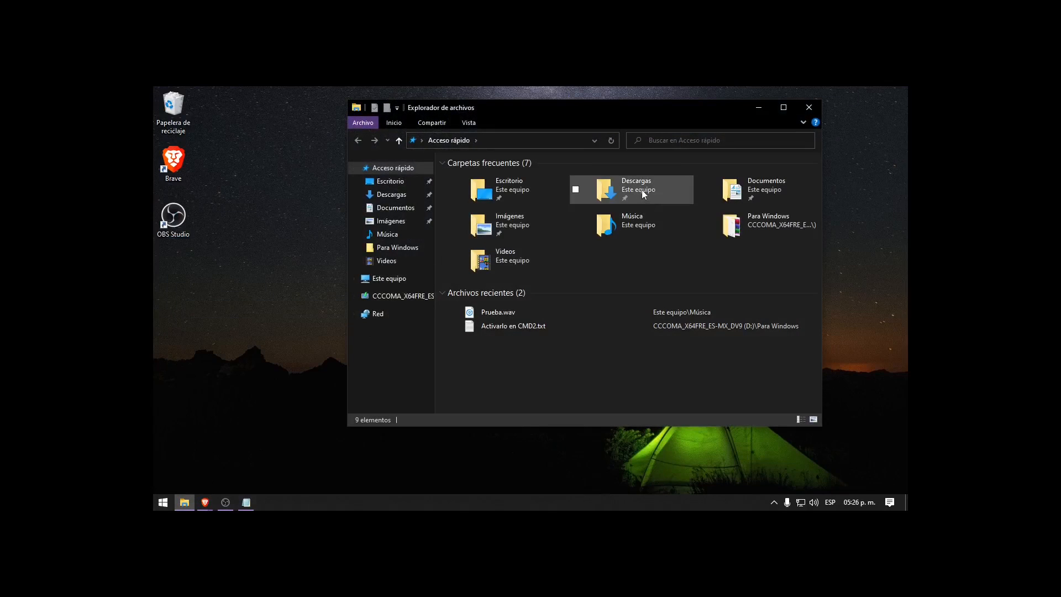
{"action": "double_click", "coordinate": [635, 230]}
{"action": "double_click", "coordinate": [473, 176]}
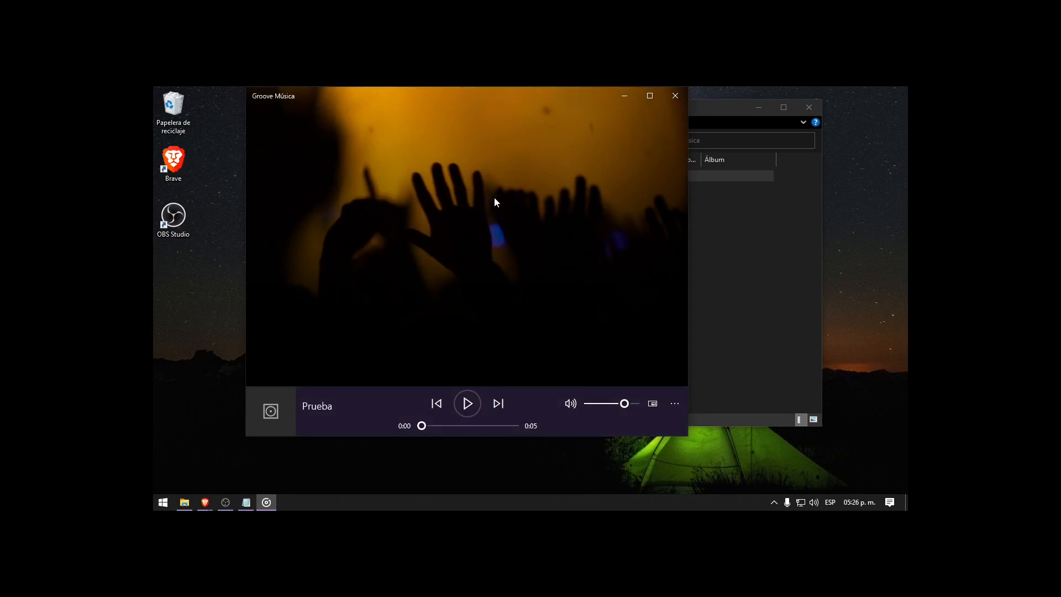
{"action": "left_click", "coordinate": [674, 96]}
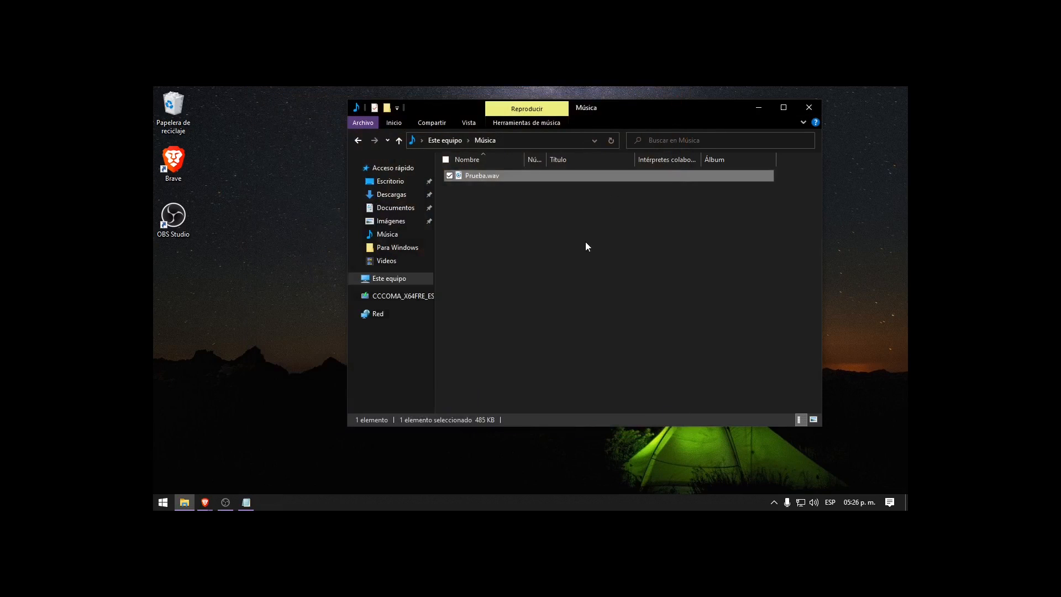
{"action": "left_click", "coordinate": [583, 244]}
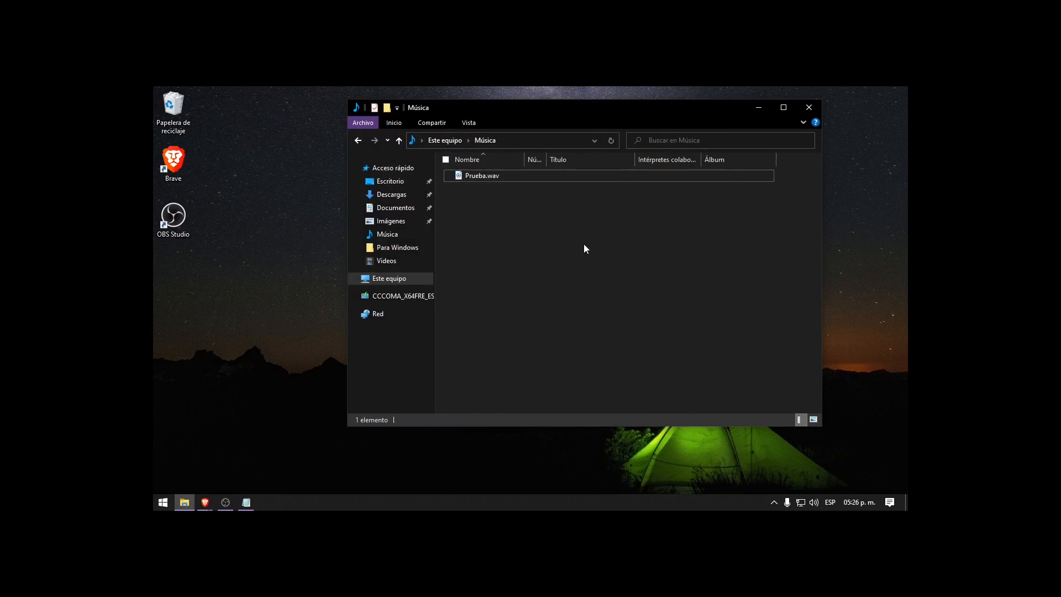
{"action": "left_click", "coordinate": [759, 108]}
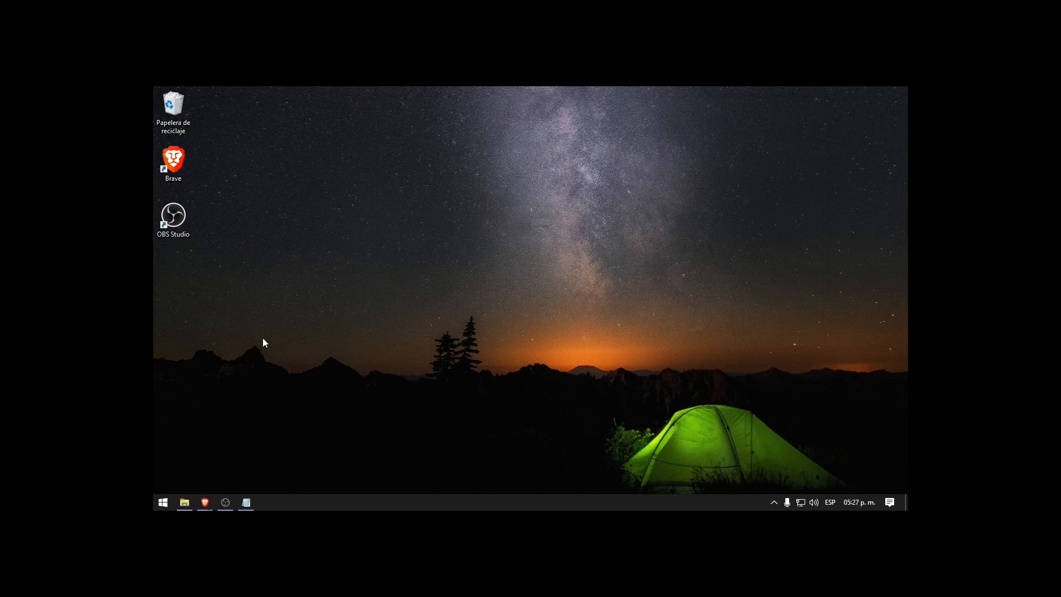
{"action": "left_click", "coordinate": [251, 512]}
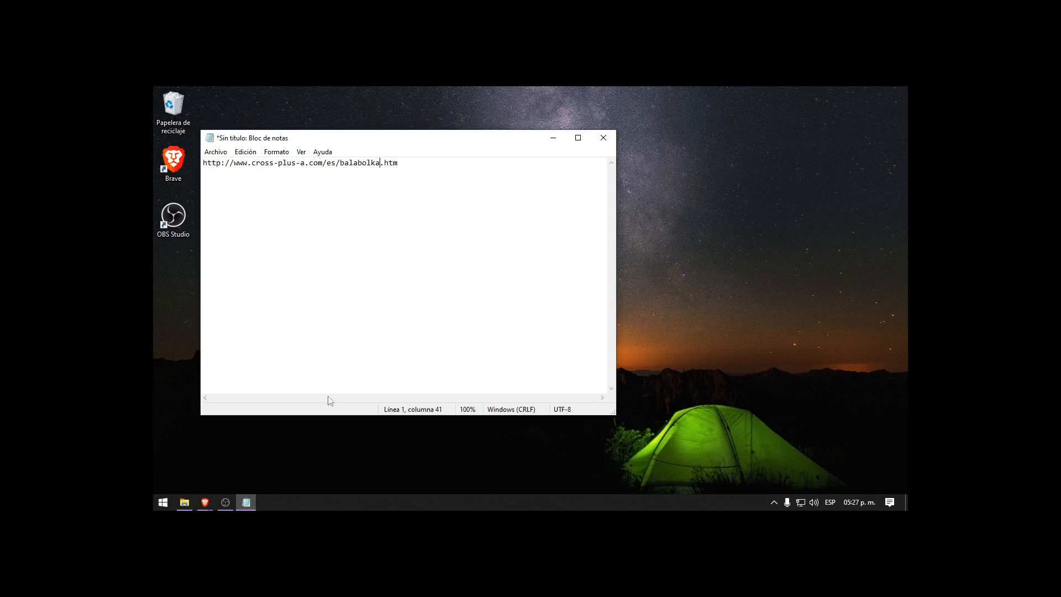
{"action": "left_click_drag", "start_coordinate": [401, 163], "coordinate": [197, 160]}
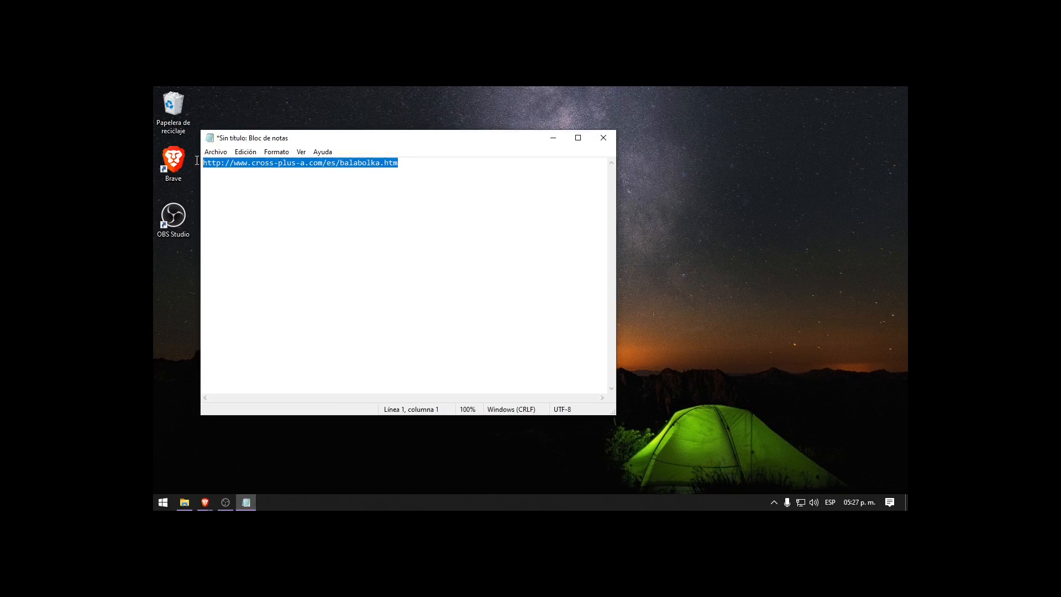
{"action": "right_click", "coordinate": [252, 166]}
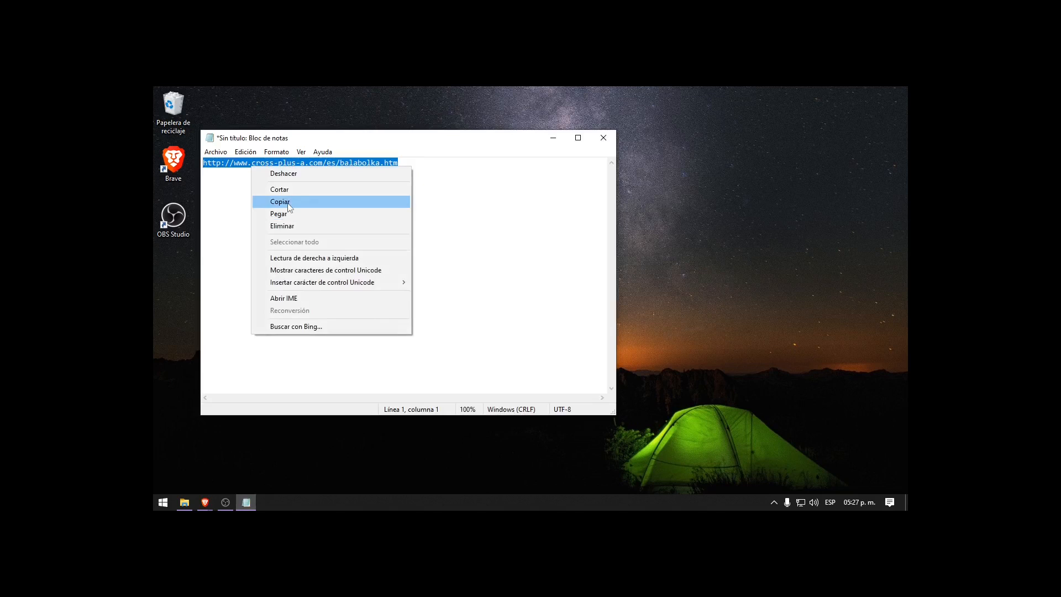
{"action": "left_click", "coordinate": [292, 202]}
{"action": "left_click", "coordinate": [552, 137]}
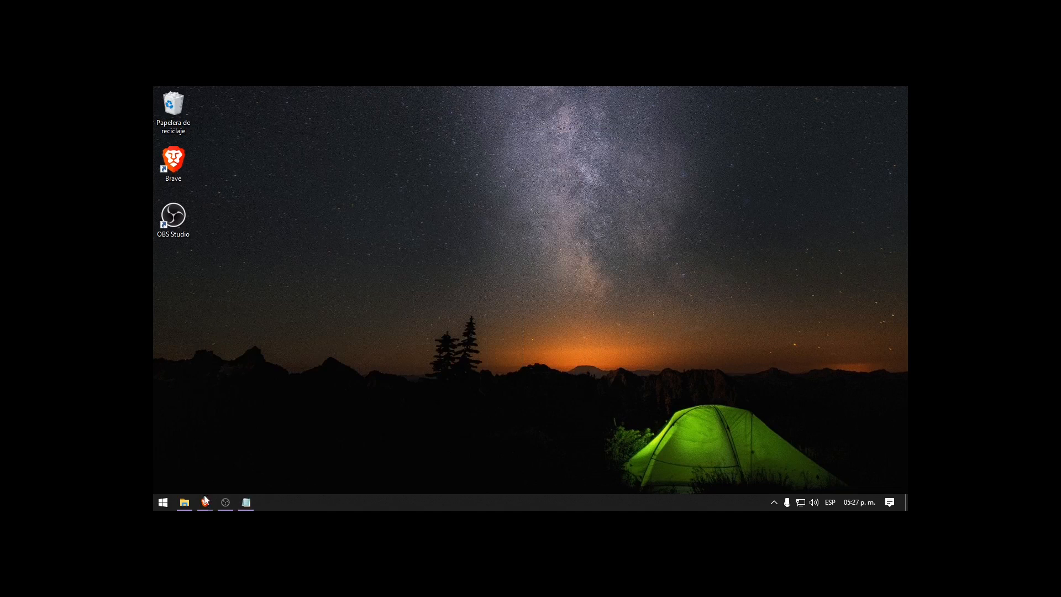
Switch to the Brave browser and open the copied Balabolka address in a new tab
{"action": "mouse_move", "coordinate": [205, 500]}
{"action": "left_click", "coordinate": [217, 461]}
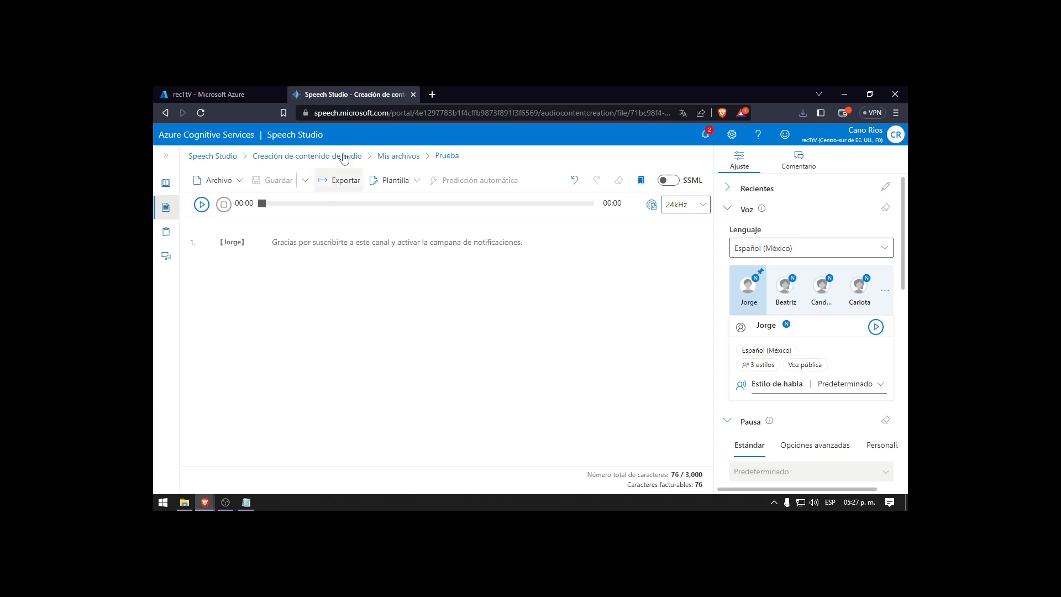
{"action": "left_click", "coordinate": [430, 95]}
{"action": "right_click", "coordinate": [431, 113]}
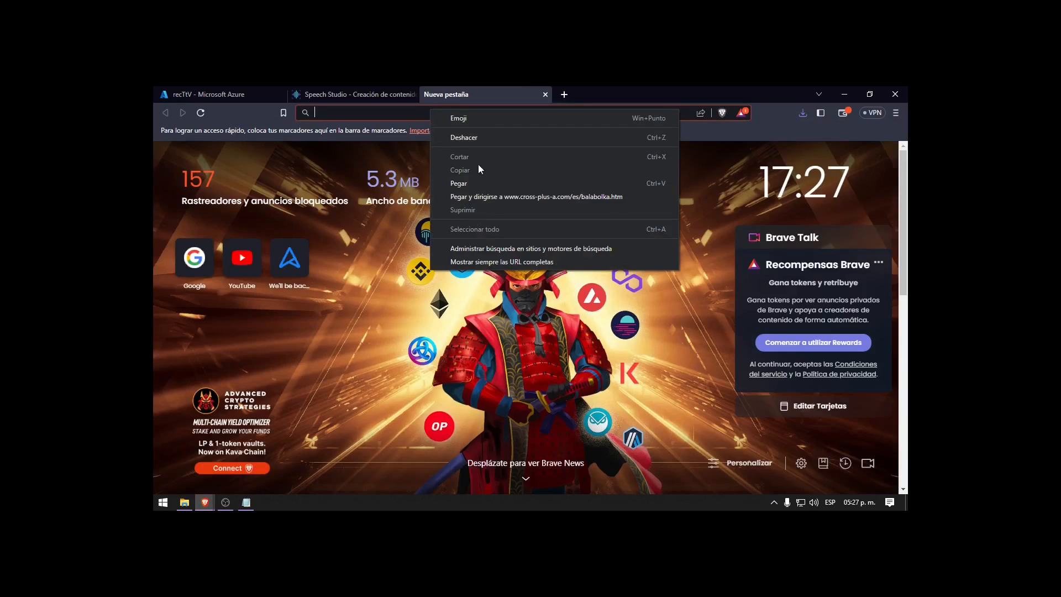
{"action": "left_click", "coordinate": [474, 197]}
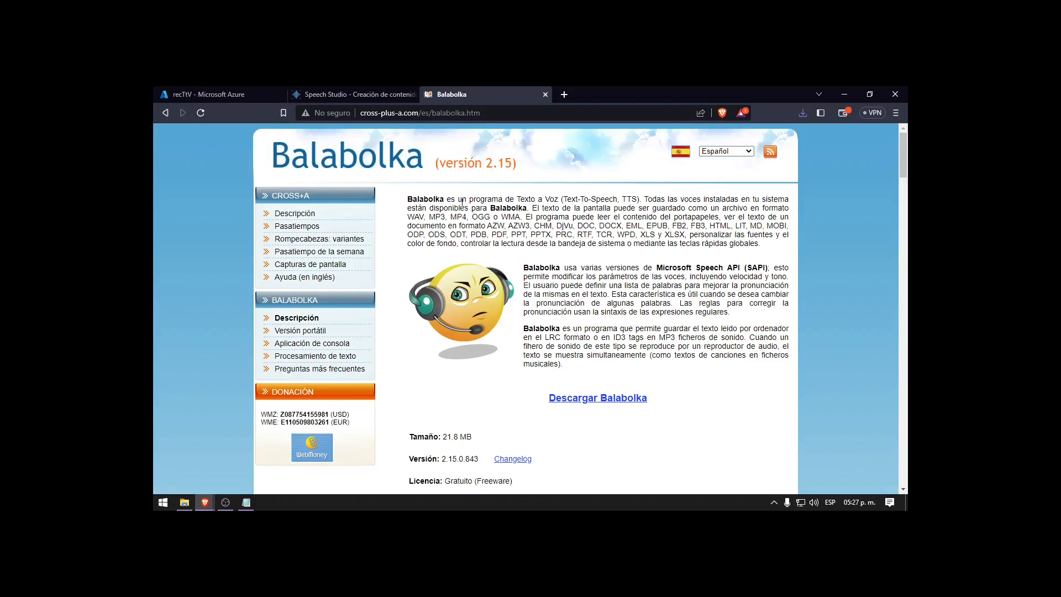
Look over the Balabolka page, download the standard version and save balabolka.zip in the Descargas folder
{"action": "left_click_drag", "start_coordinate": [505, 200], "coordinate": [553, 198]}
{"action": "scroll", "coordinate": [551, 255], "scroll_direction": "down", "scroll_amount": 4}
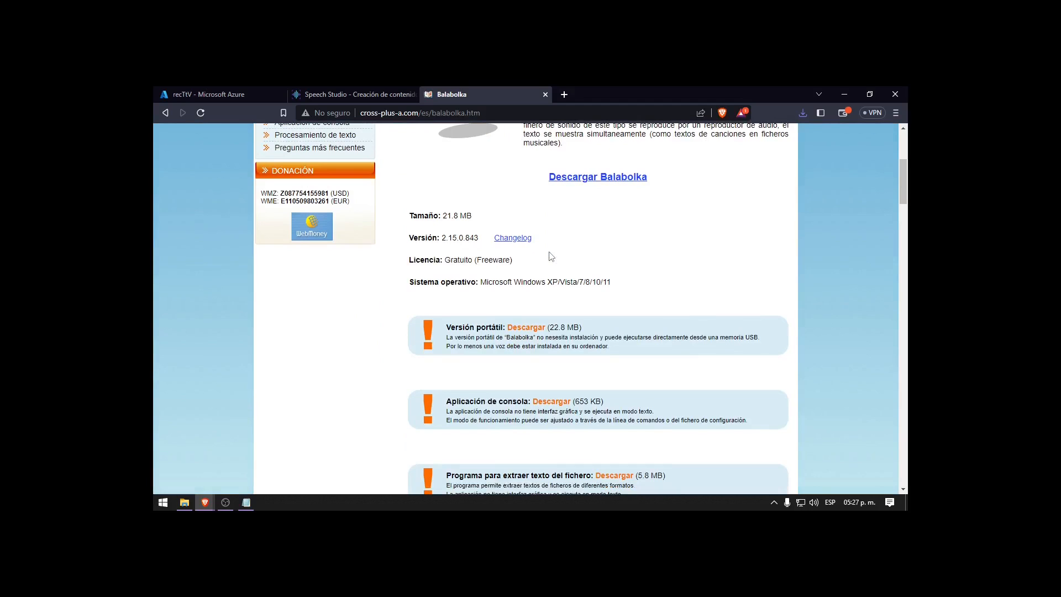
{"action": "scroll", "coordinate": [550, 256], "scroll_direction": "up", "scroll_amount": 4}
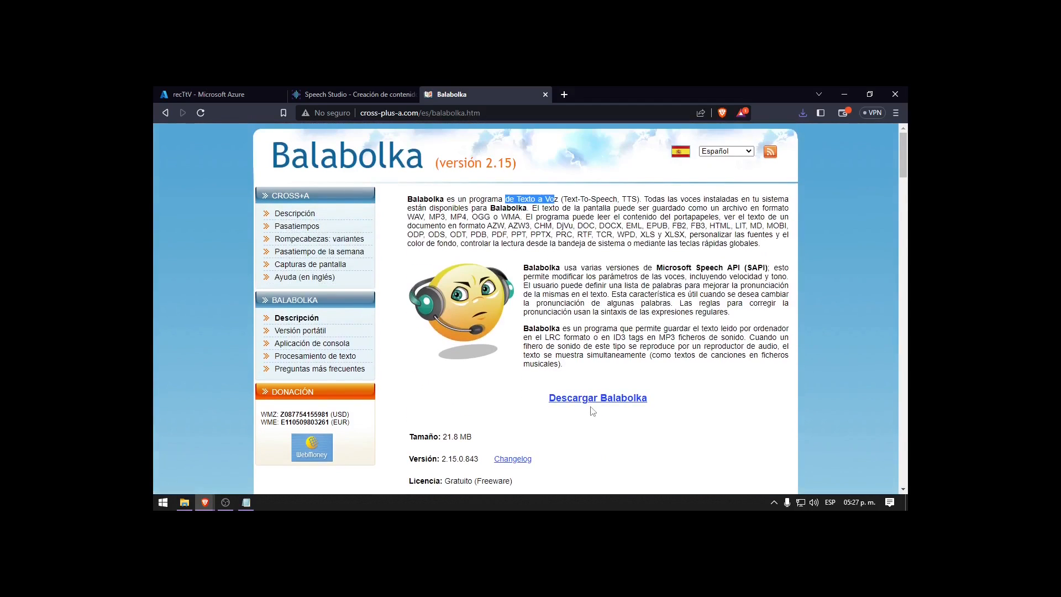
{"action": "left_click", "coordinate": [585, 398]}
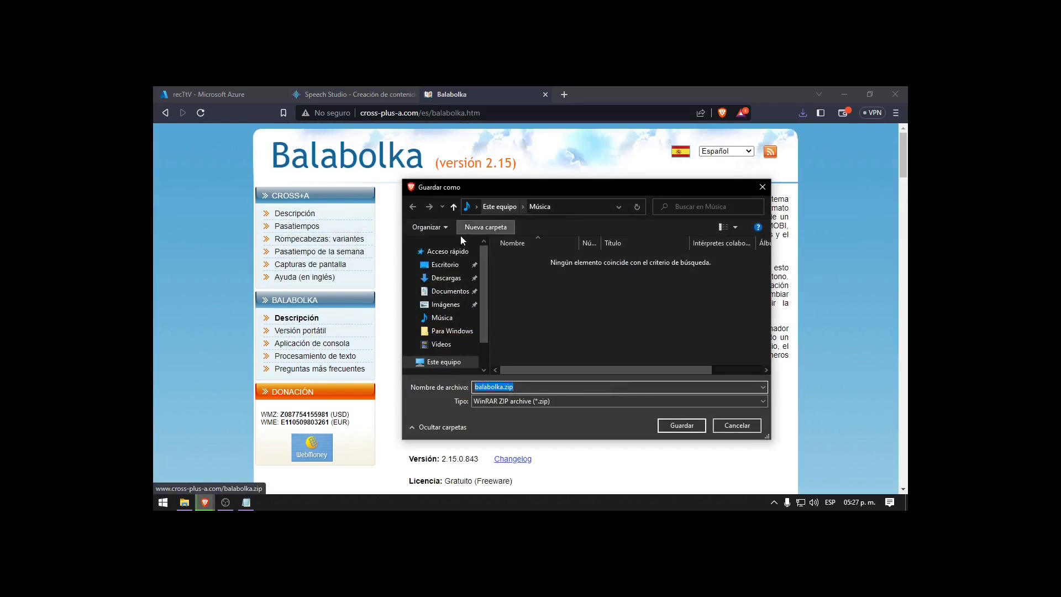
{"action": "left_click", "coordinate": [444, 277]}
{"action": "left_click", "coordinate": [674, 426]}
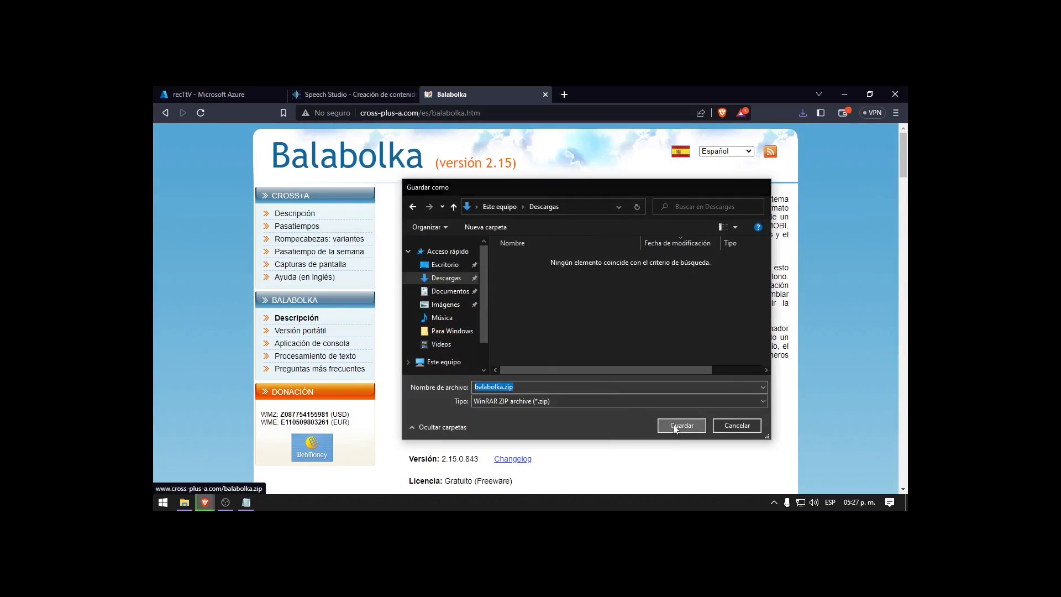
Show the downloaded balabolka.zip in its folder and extract it to a balabolka subfolder
{"action": "left_click", "coordinate": [802, 113]}
{"action": "left_click", "coordinate": [780, 160]}
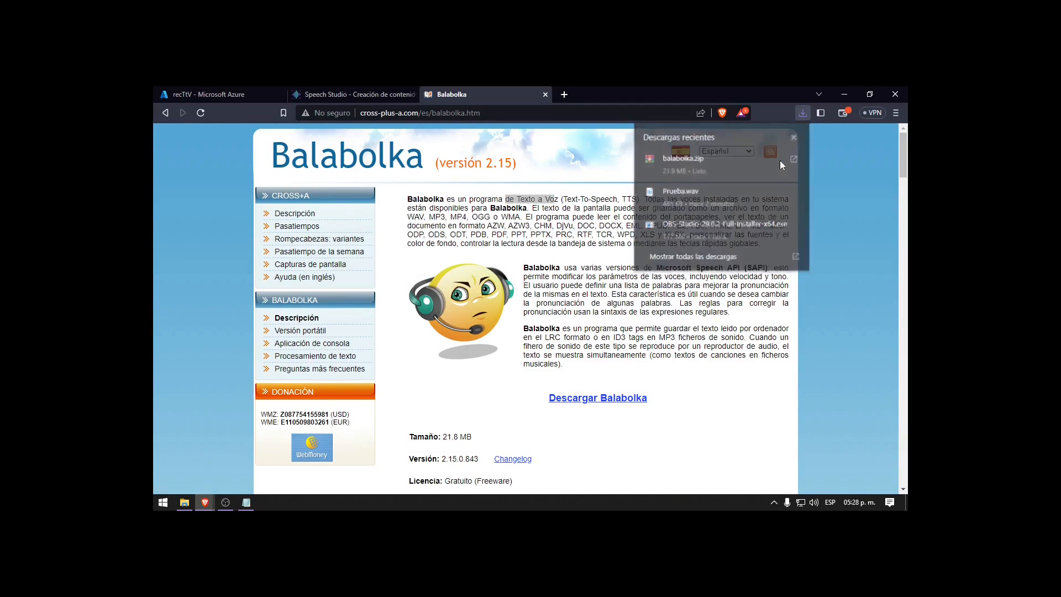
{"action": "right_click", "coordinate": [493, 206]}
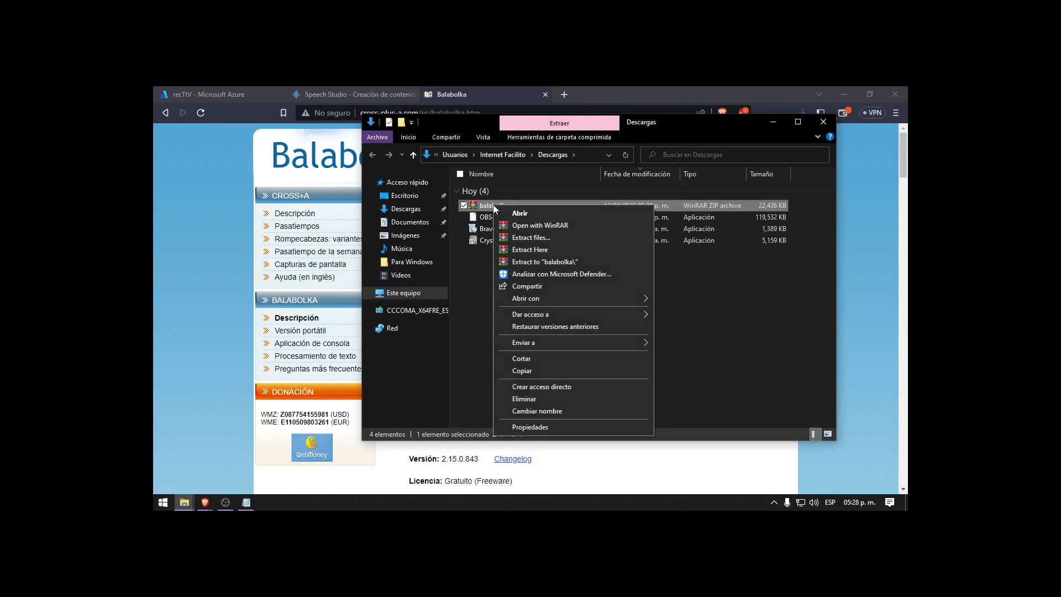
{"action": "left_click", "coordinate": [559, 263]}
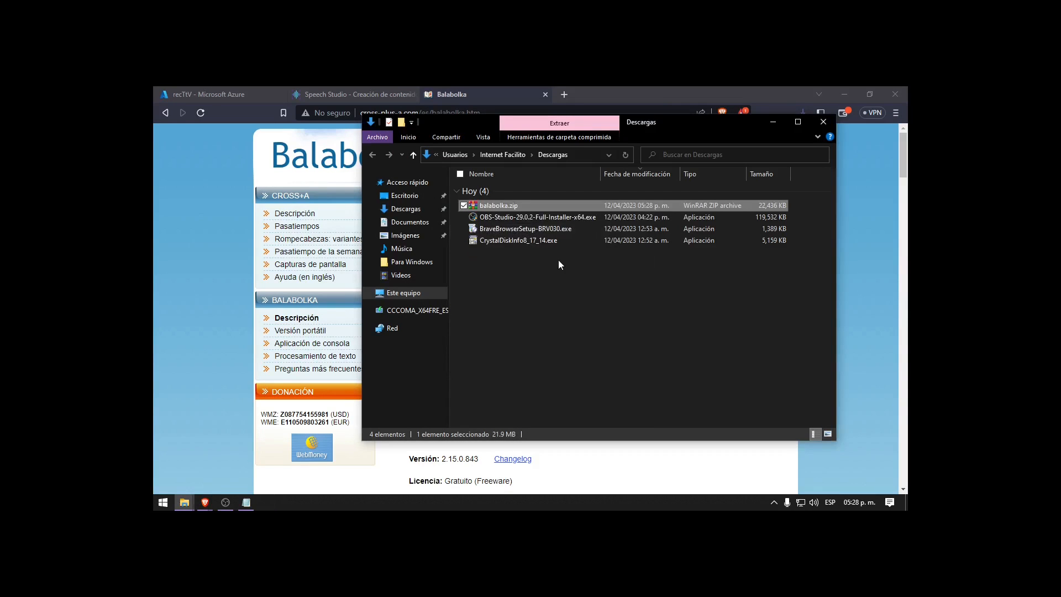
Open the extracted balabolka folder and run setup.exe
{"action": "left_click", "coordinate": [494, 252]}
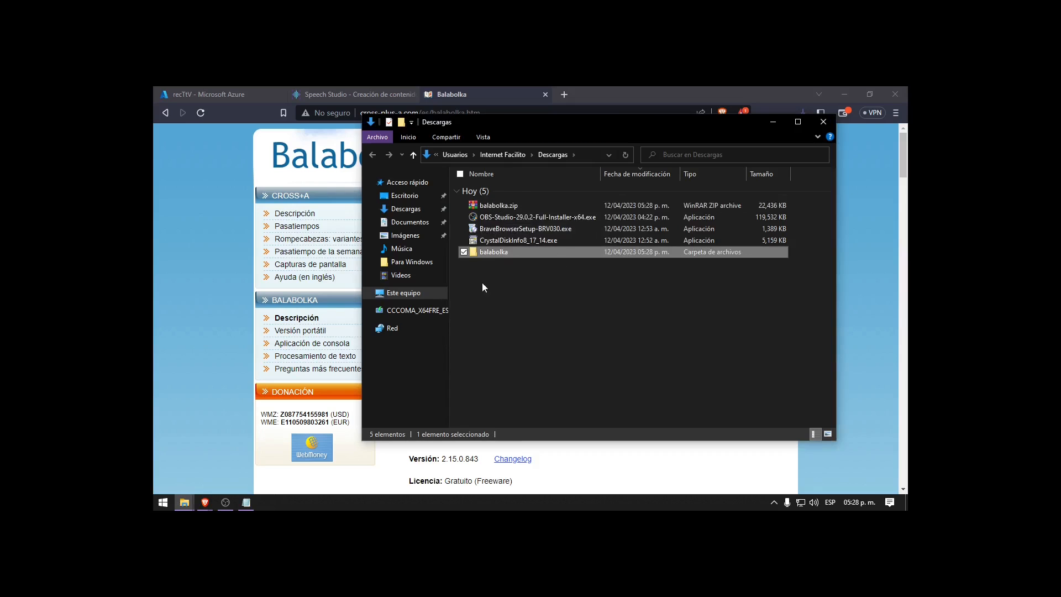
{"action": "double_click", "coordinate": [494, 254]}
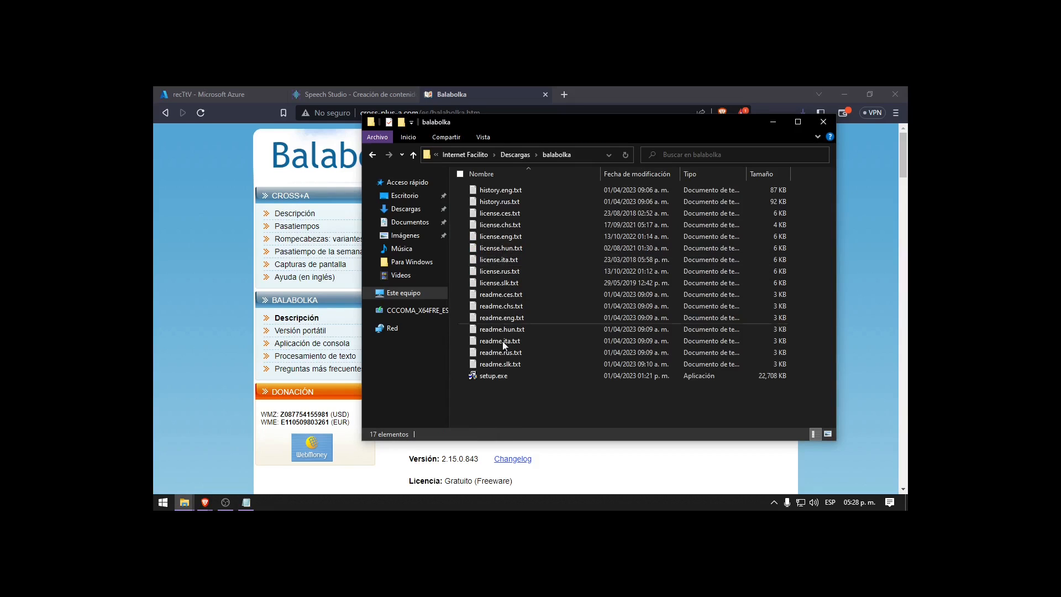
{"action": "double_click", "coordinate": [489, 377]}
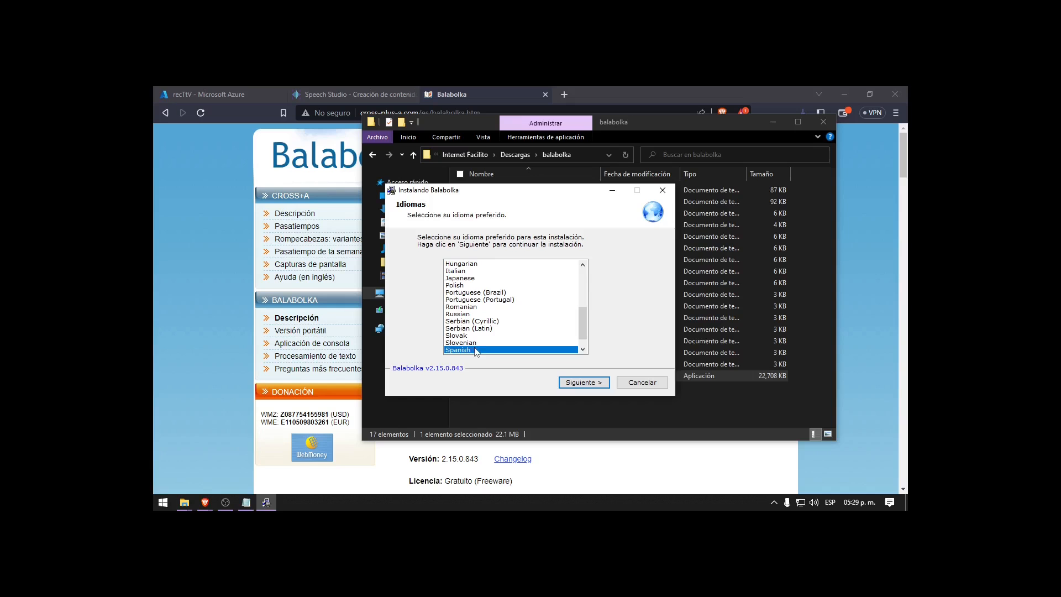
Install Balabolka in Spanish in C:\Program Files (x86)\Balabolka with a desktop icon, and launch it on finishing
{"action": "left_click", "coordinate": [457, 350]}
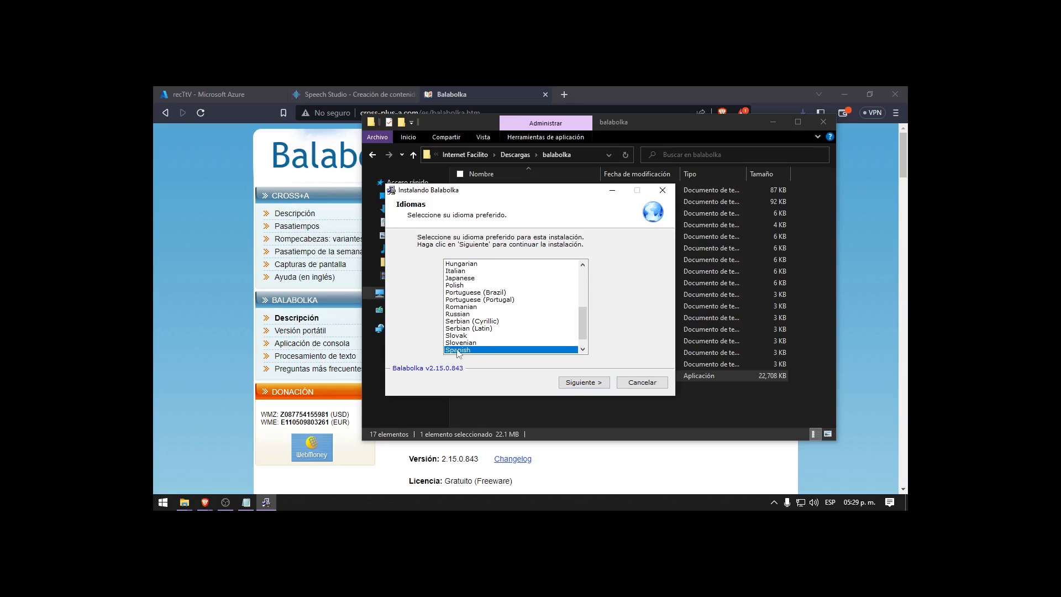
{"action": "left_click", "coordinate": [569, 382]}
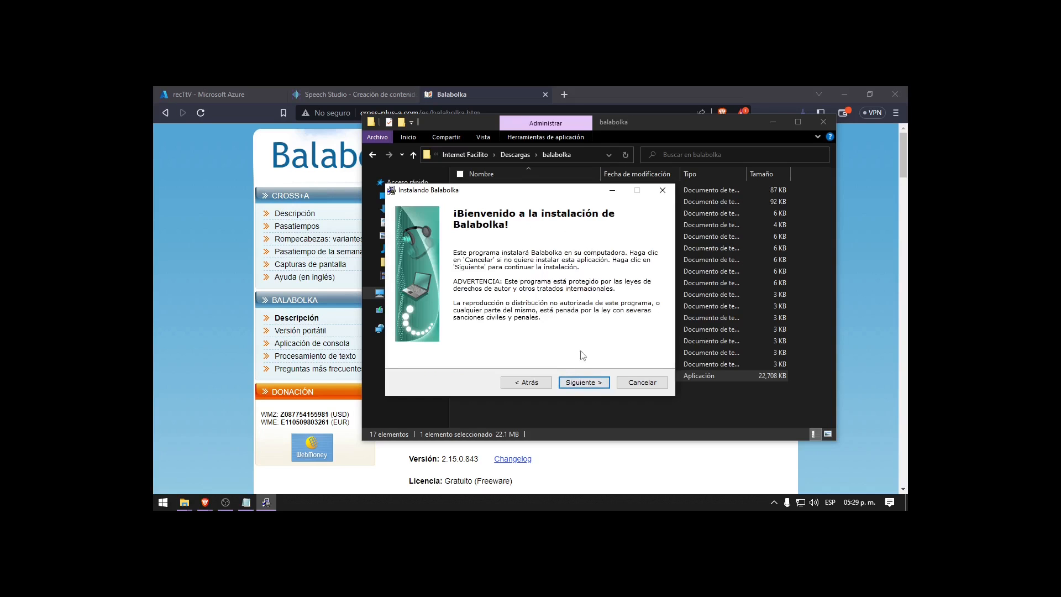
{"action": "left_click", "coordinate": [584, 381]}
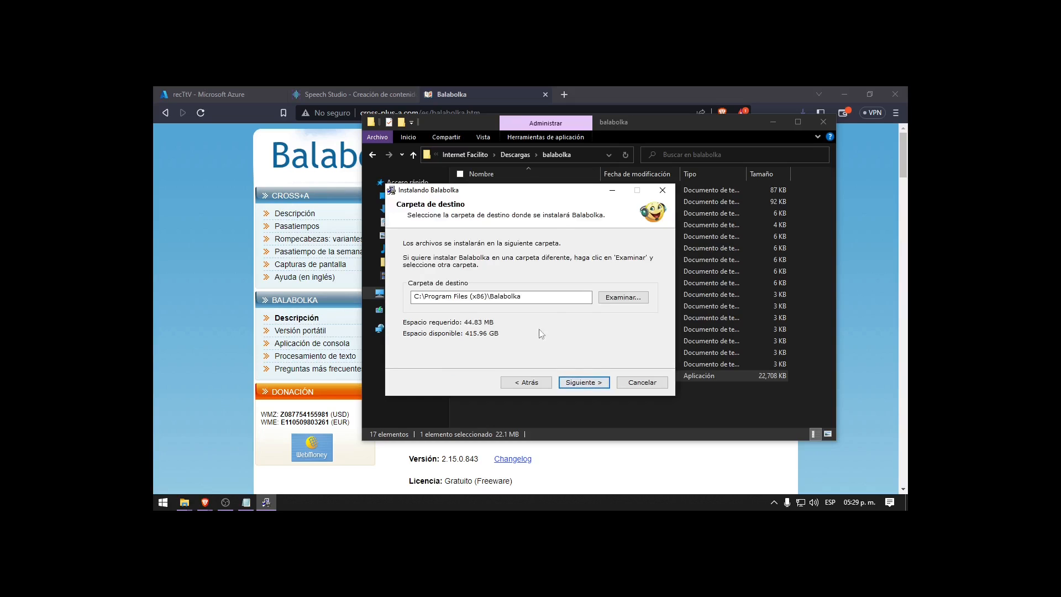
{"action": "left_click", "coordinate": [583, 382]}
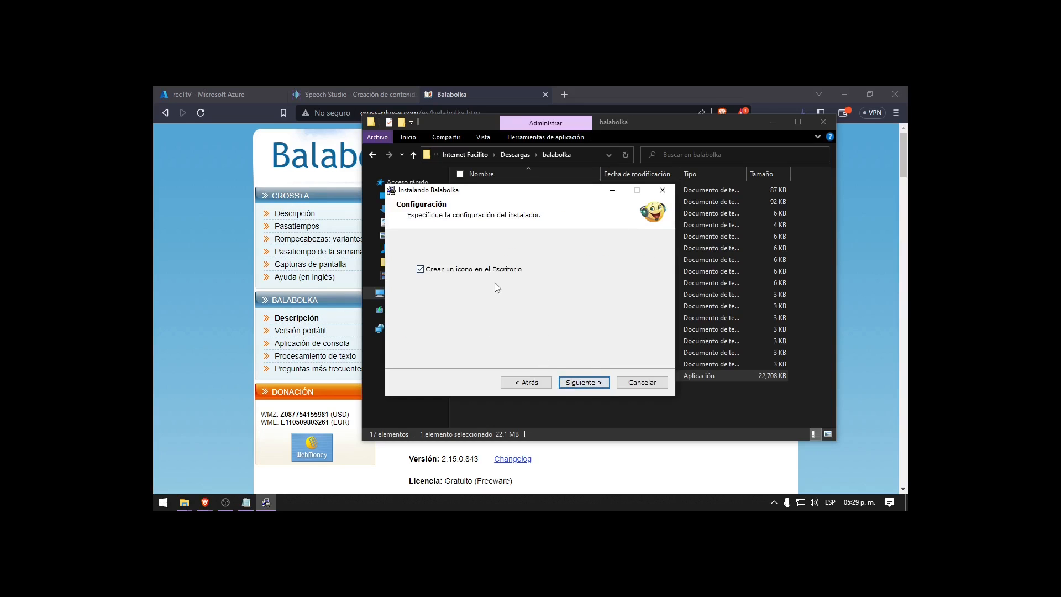
{"action": "left_click", "coordinate": [585, 381]}
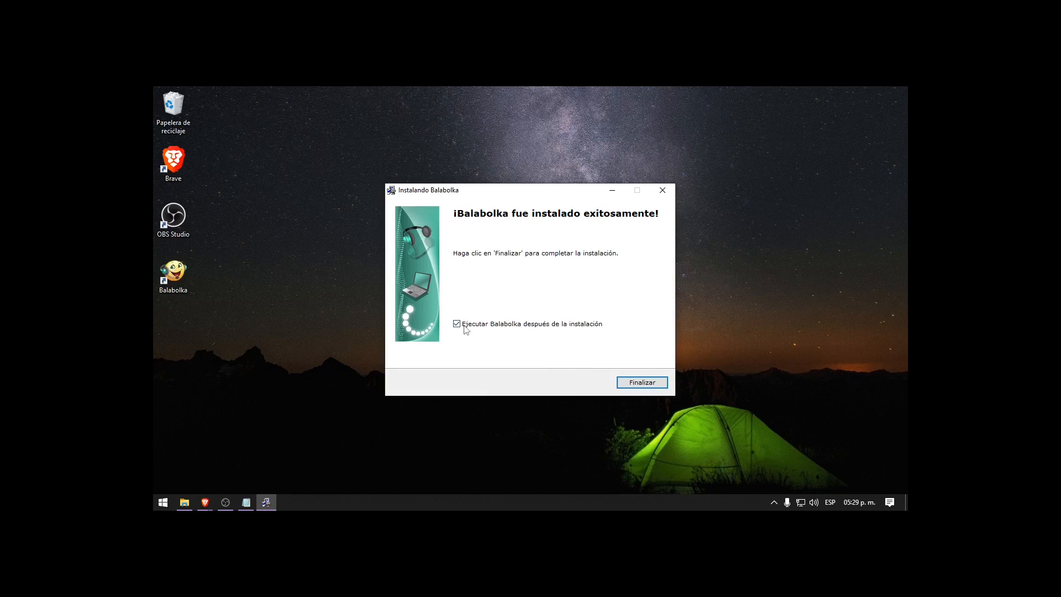
{"action": "left_click", "coordinate": [633, 384]}
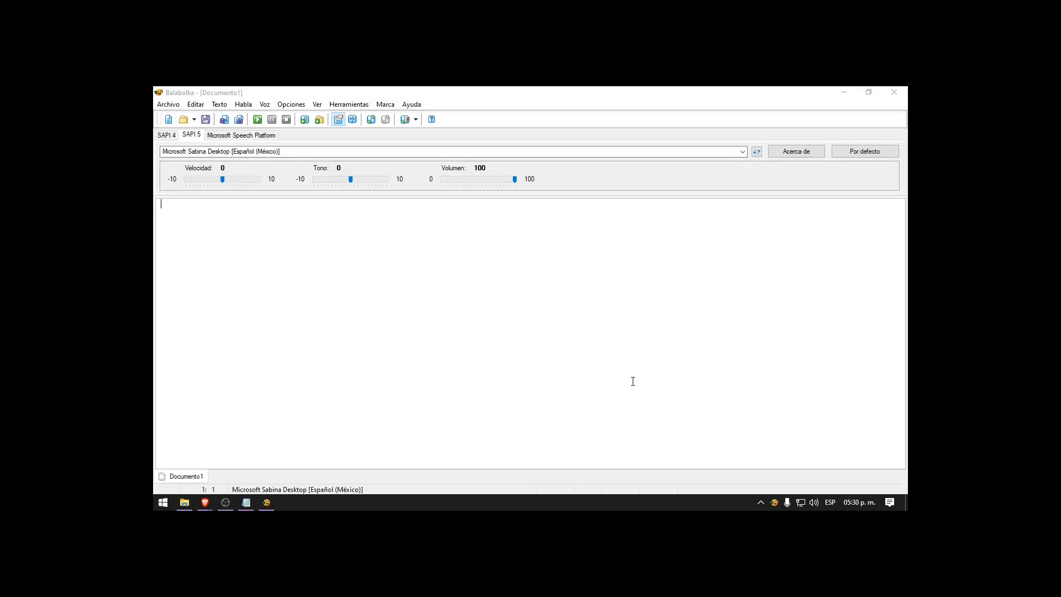
Switch to Speech Studio in Brave and copy the sentence "Gracias por suscribirte a este canal y activar la campana de notificaciones."
{"action": "left_click", "coordinate": [222, 223]}
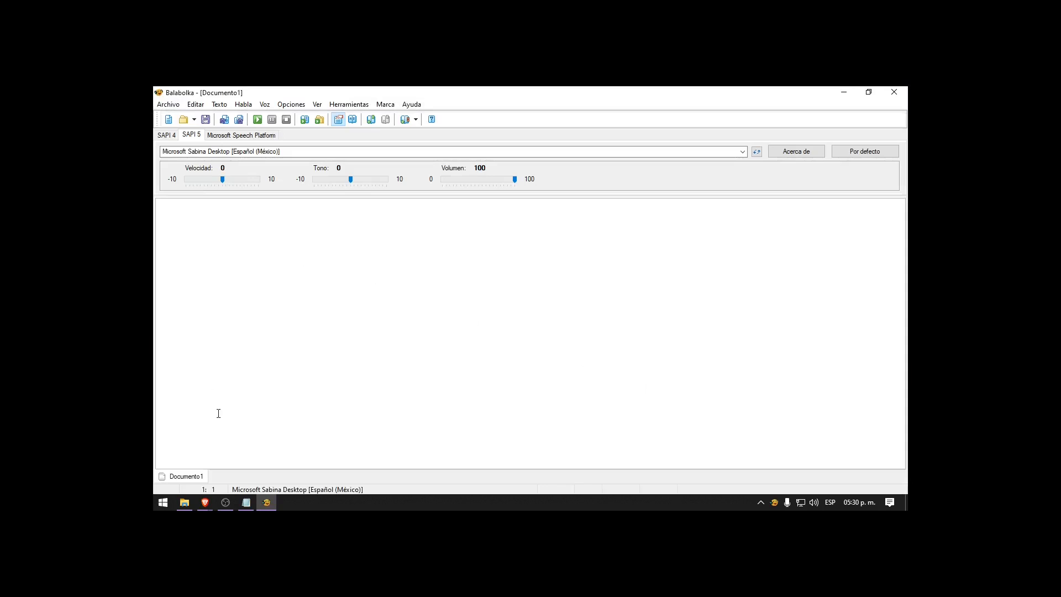
{"action": "mouse_move", "coordinate": [205, 503]}
{"action": "left_click", "coordinate": [228, 453]}
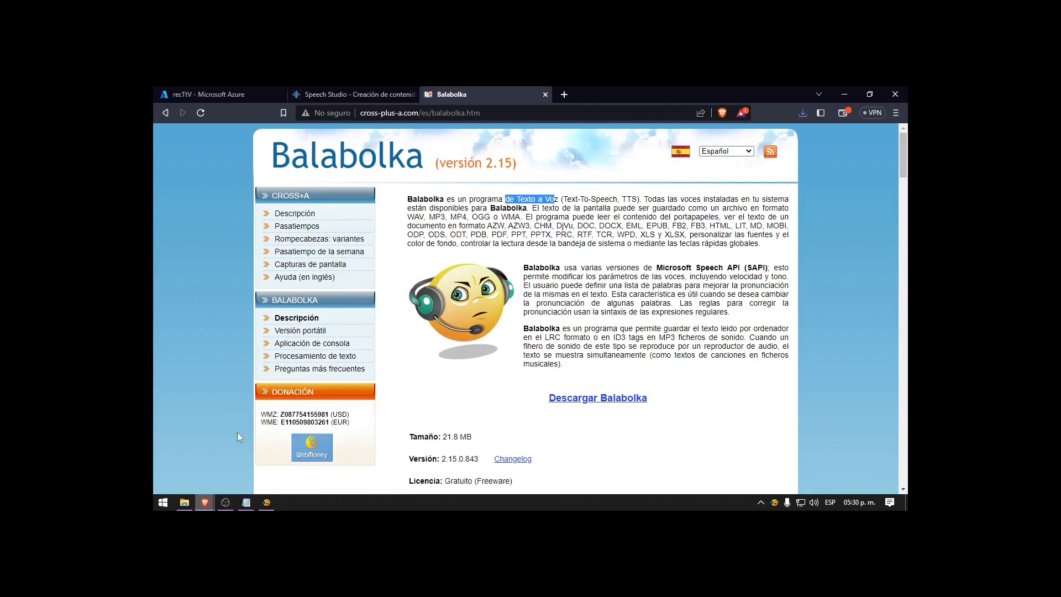
{"action": "left_click", "coordinate": [353, 94]}
{"action": "left_click_drag", "start_coordinate": [529, 246], "coordinate": [266, 247]}
{"action": "right_click", "coordinate": [289, 242]}
{"action": "left_click", "coordinate": [318, 280]}
Switch back to Balabolka and paste the copied sentence into the empty document
{"action": "left_click", "coordinate": [837, 95]}
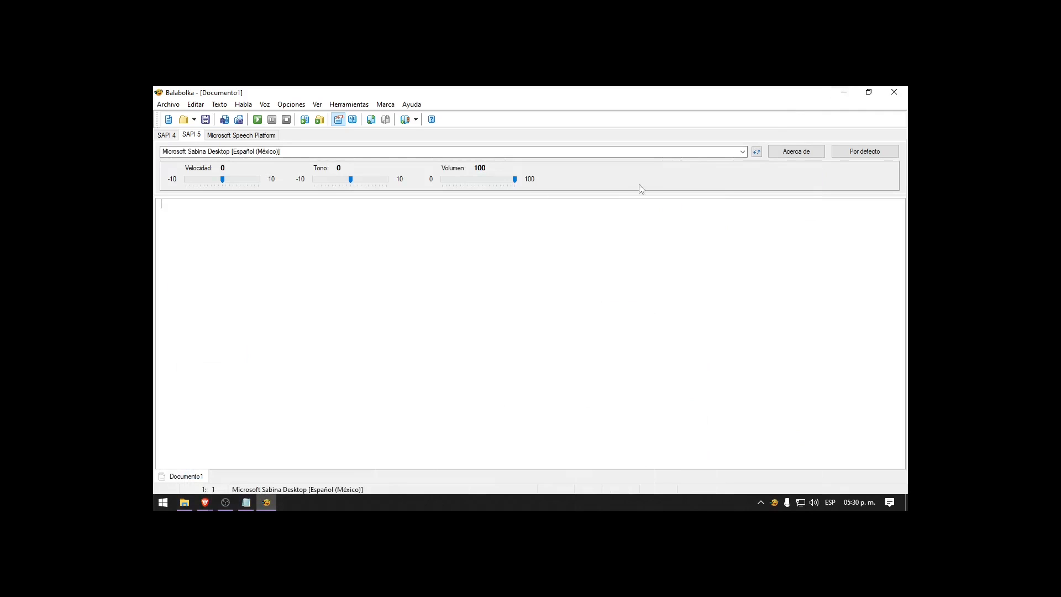
{"action": "right_click", "coordinate": [349, 224]}
{"action": "left_click", "coordinate": [387, 258]}
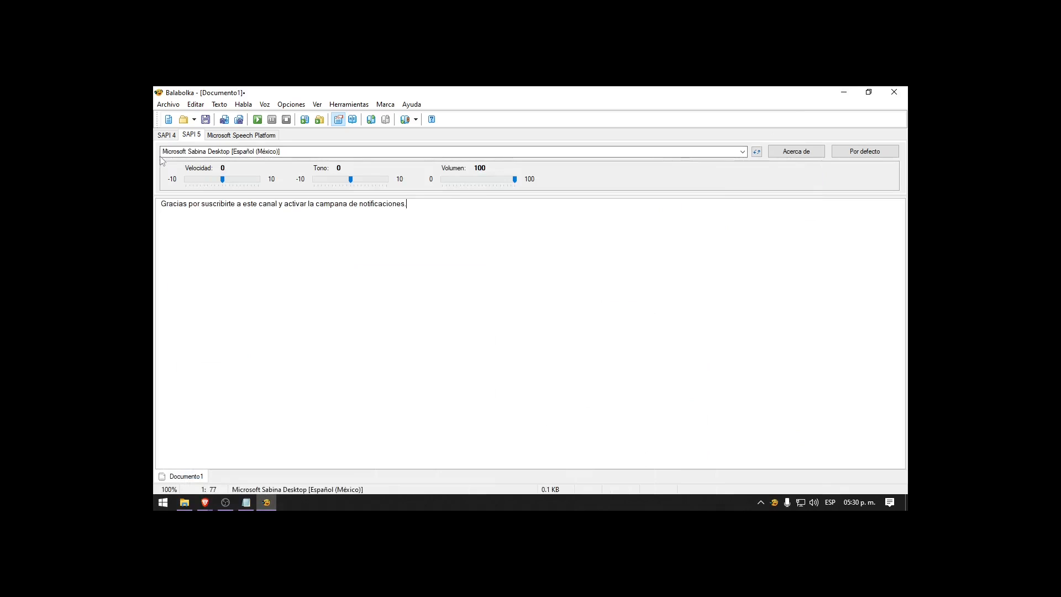
Check the available SAPI 5 voices and read the text aloud with Microsoft Sabina Desktop [Español (México)]
{"action": "left_click", "coordinate": [210, 154]}
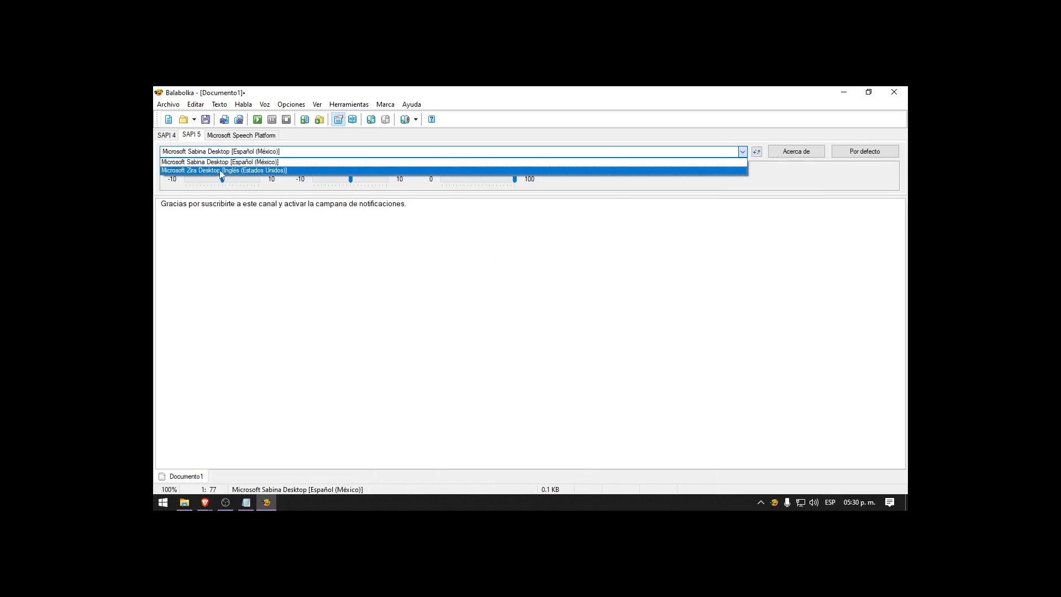
{"action": "left_click", "coordinate": [254, 250]}
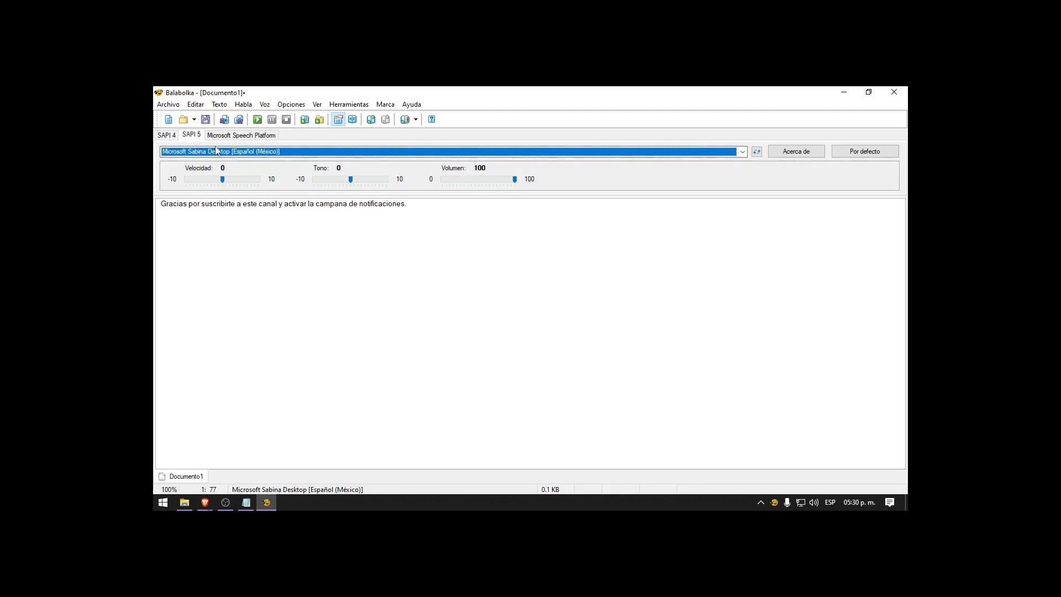
{"action": "left_click", "coordinate": [257, 120]}
Select all the text in the document and open the online TTS service tool
{"action": "key", "text": "ctrl+a"}
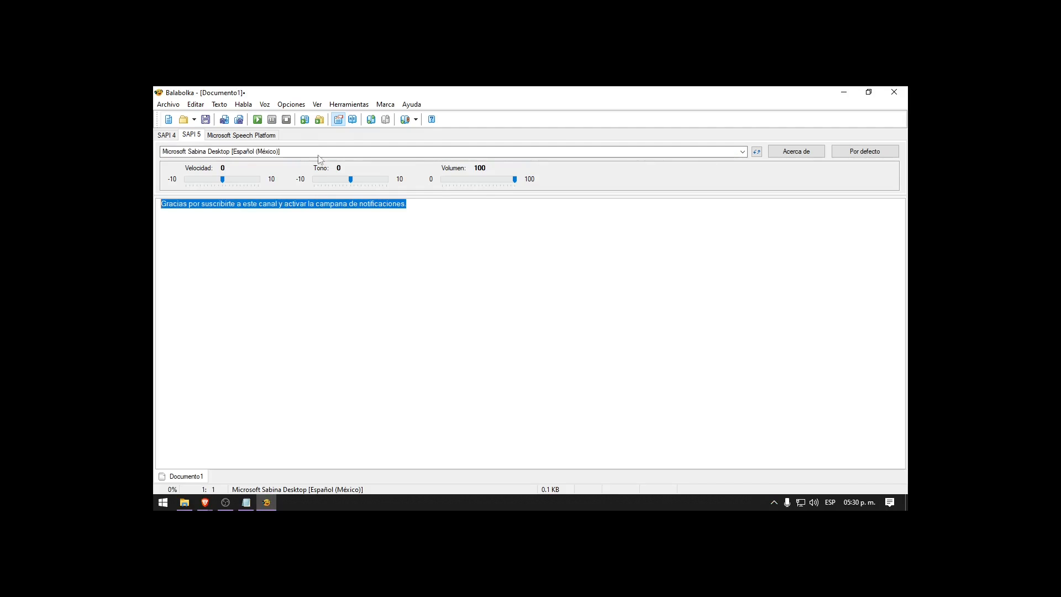
{"action": "left_click", "coordinate": [348, 104]}
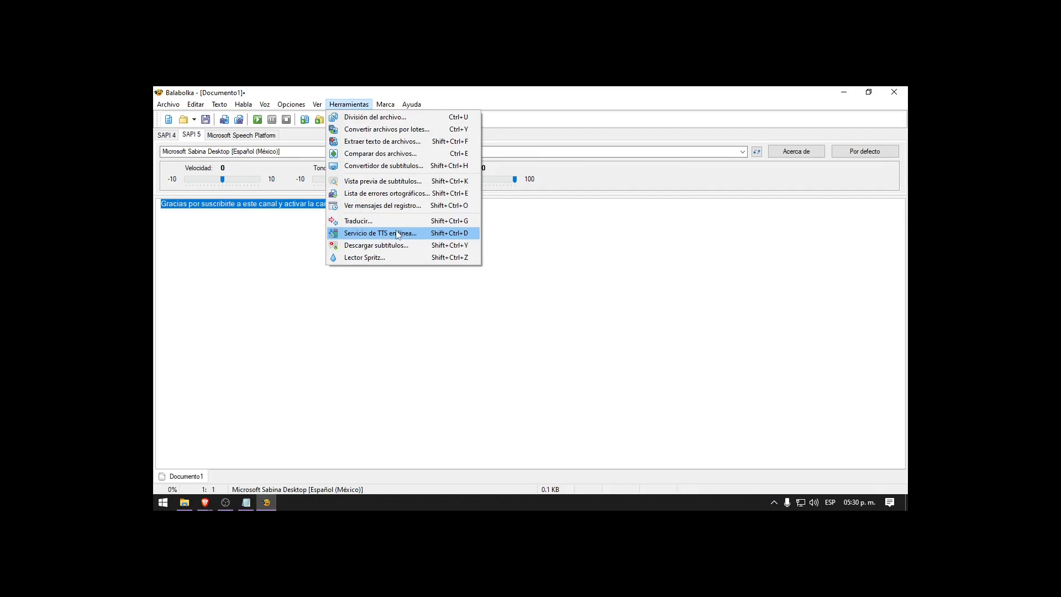
{"action": "left_click", "coordinate": [340, 233]}
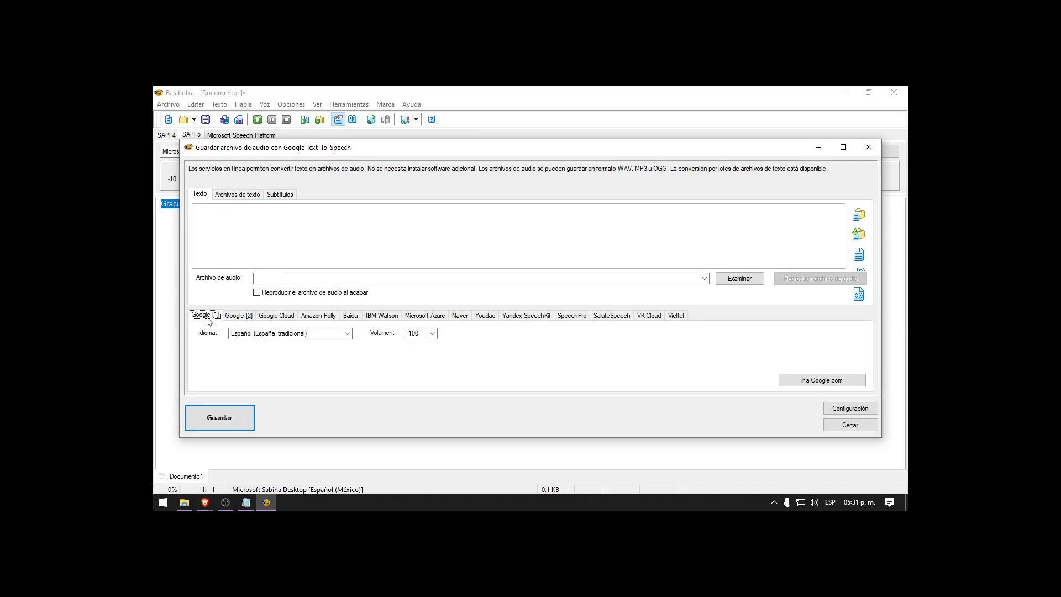
Look through the Google, Amazon Polly, Baidu and IBM Watson services and select Microsoft Azure
{"action": "left_click", "coordinate": [235, 316]}
{"action": "left_click", "coordinate": [279, 316]}
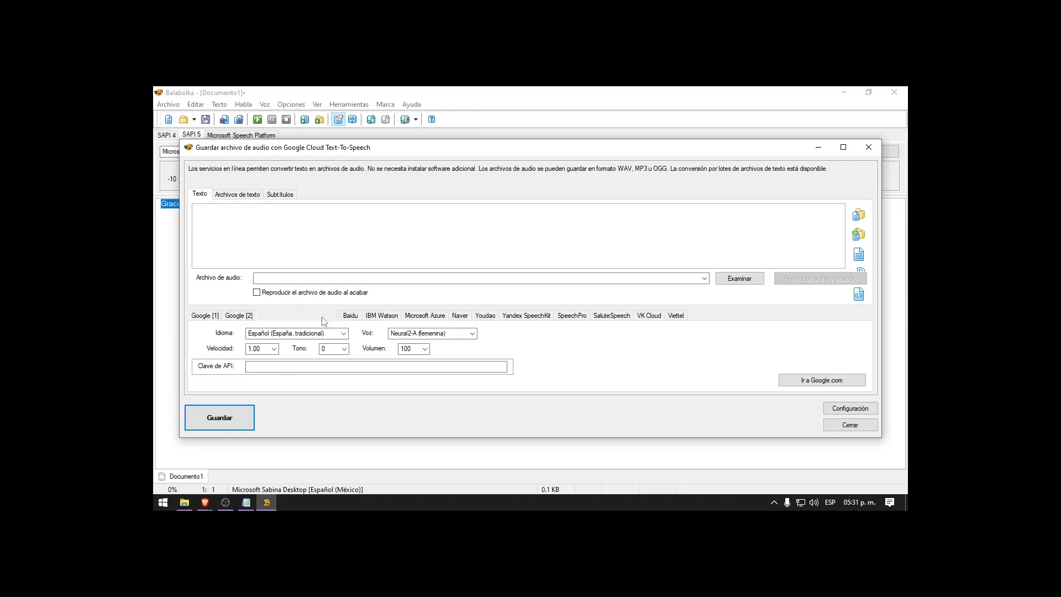
{"action": "left_click", "coordinate": [323, 319]}
{"action": "left_click", "coordinate": [351, 318]}
{"action": "left_click", "coordinate": [390, 316]}
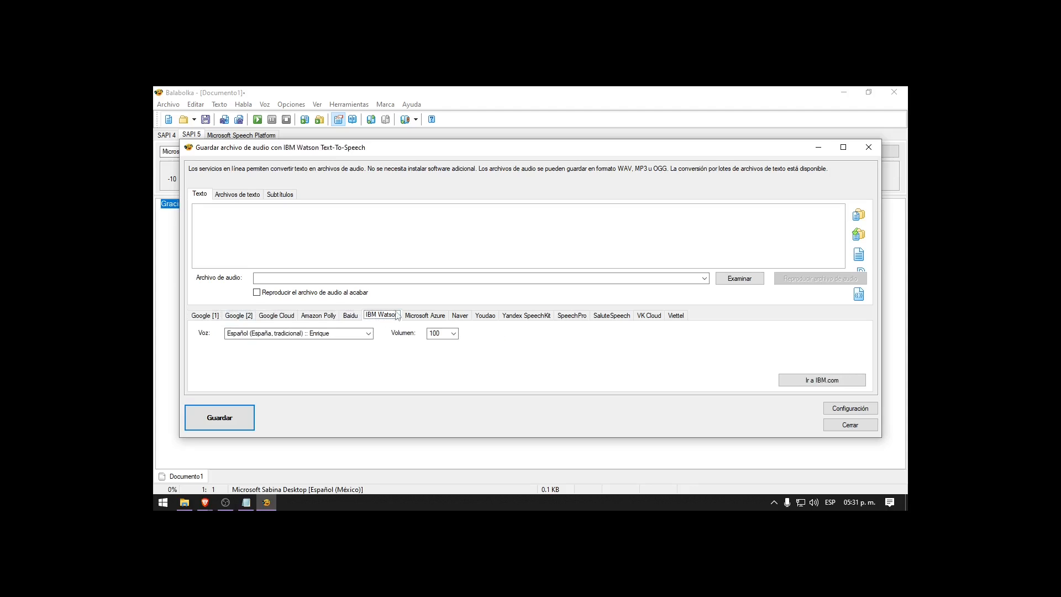
{"action": "left_click", "coordinate": [415, 316]}
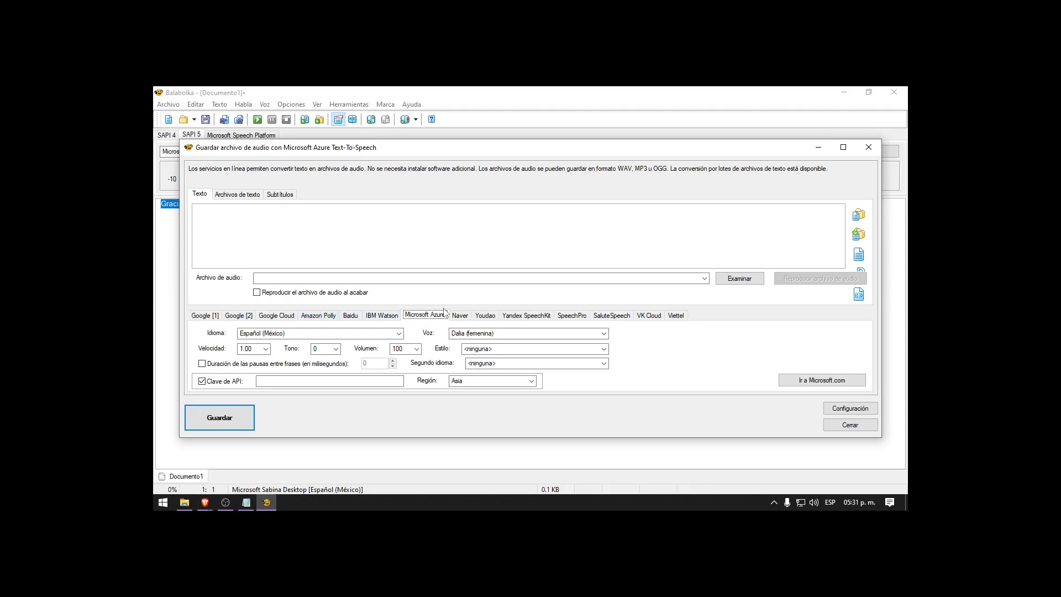
Switch to Speech Studio in Brave, examine its list of voice languages for comparison, and return to Balabolka
{"action": "mouse_move", "coordinate": [205, 502]}
{"action": "left_click", "coordinate": [213, 459]}
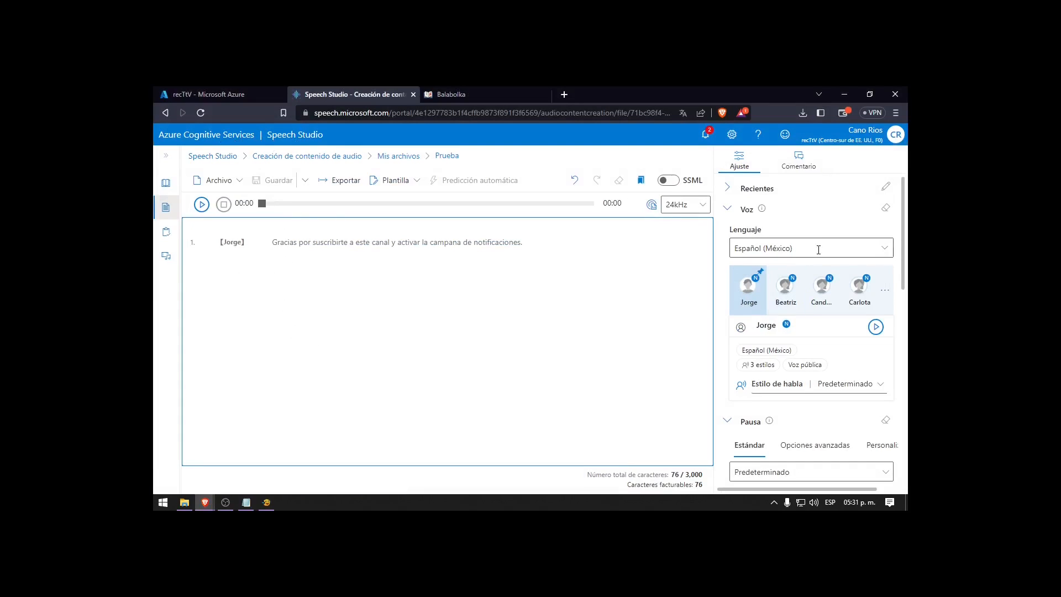
{"action": "left_click", "coordinate": [879, 248]}
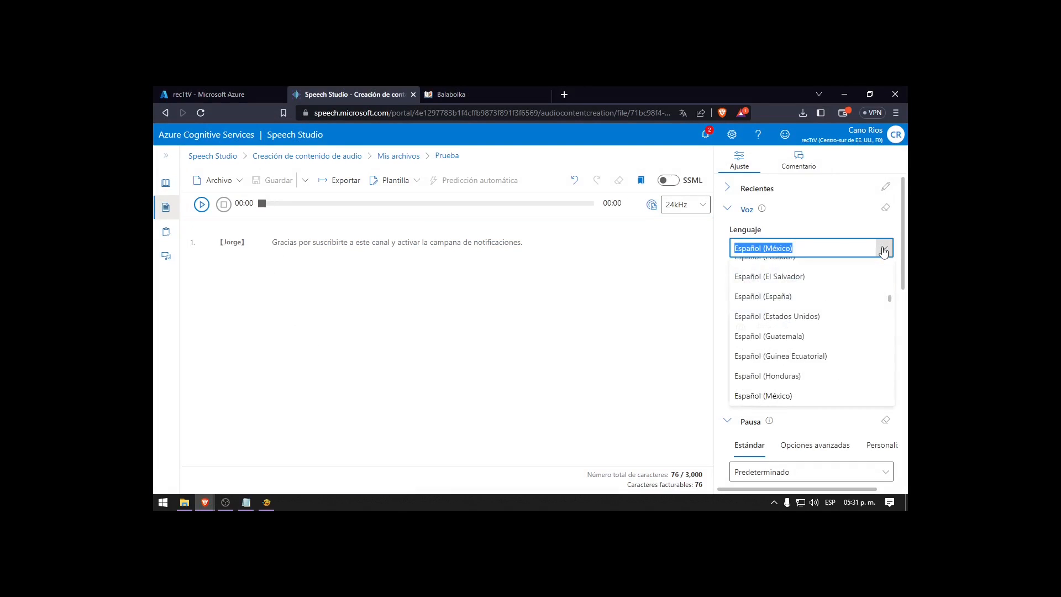
{"action": "scroll", "coordinate": [793, 338], "scroll_direction": "down", "scroll_amount": 2}
{"action": "scroll", "coordinate": [794, 338], "scroll_direction": "down", "scroll_amount": 10}
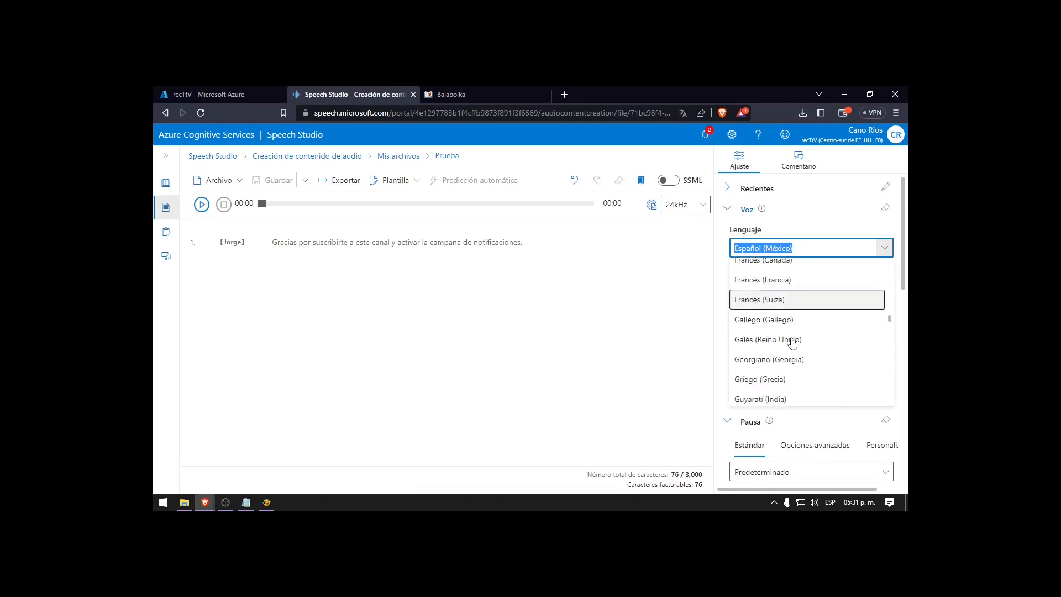
{"action": "scroll", "coordinate": [816, 329], "scroll_direction": "down", "scroll_amount": 20}
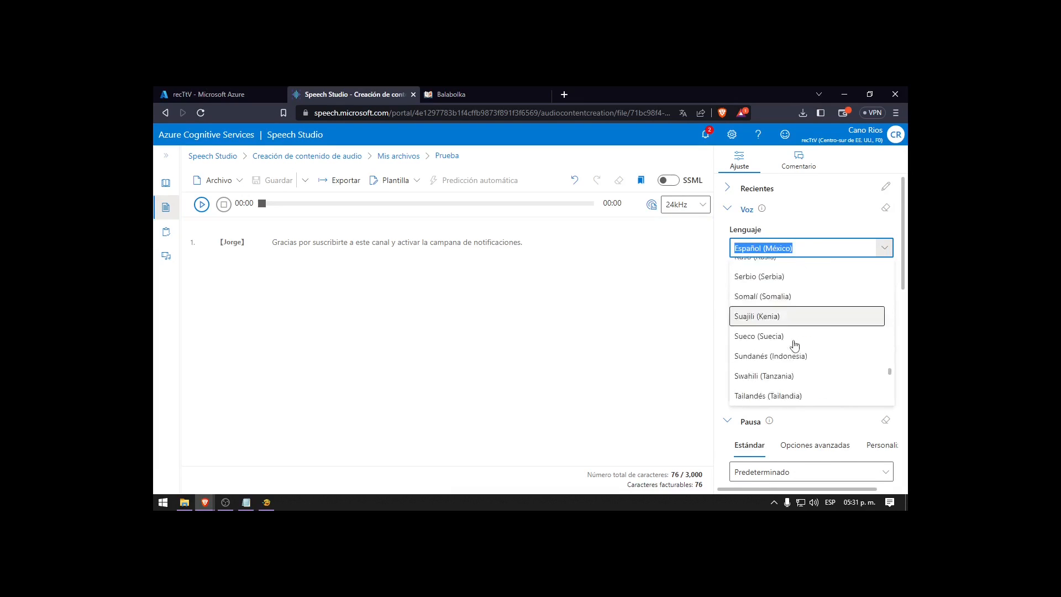
{"action": "left_click", "coordinate": [469, 331]}
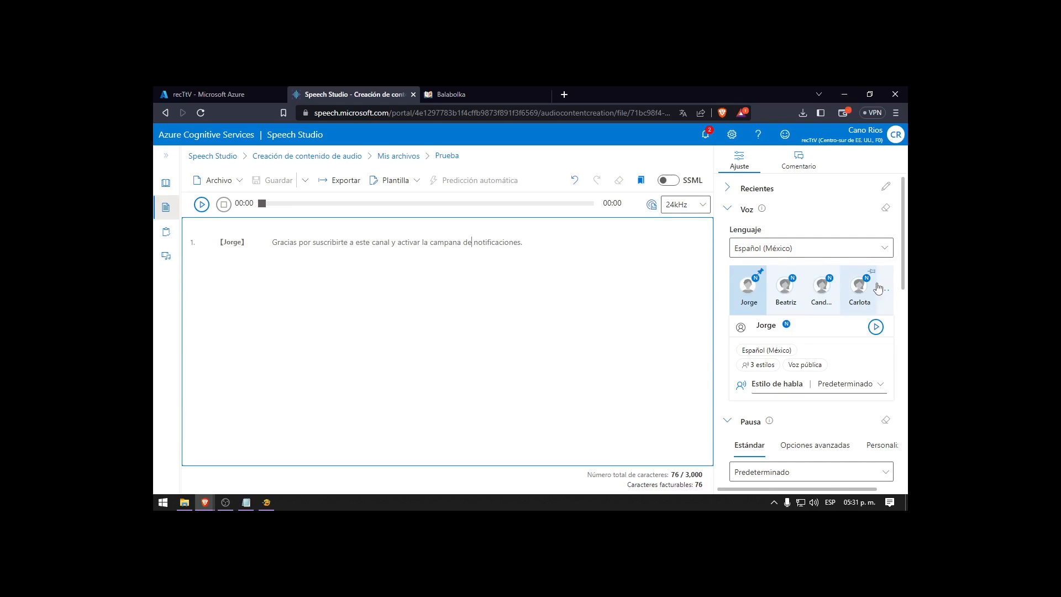
{"action": "left_click", "coordinate": [847, 93]}
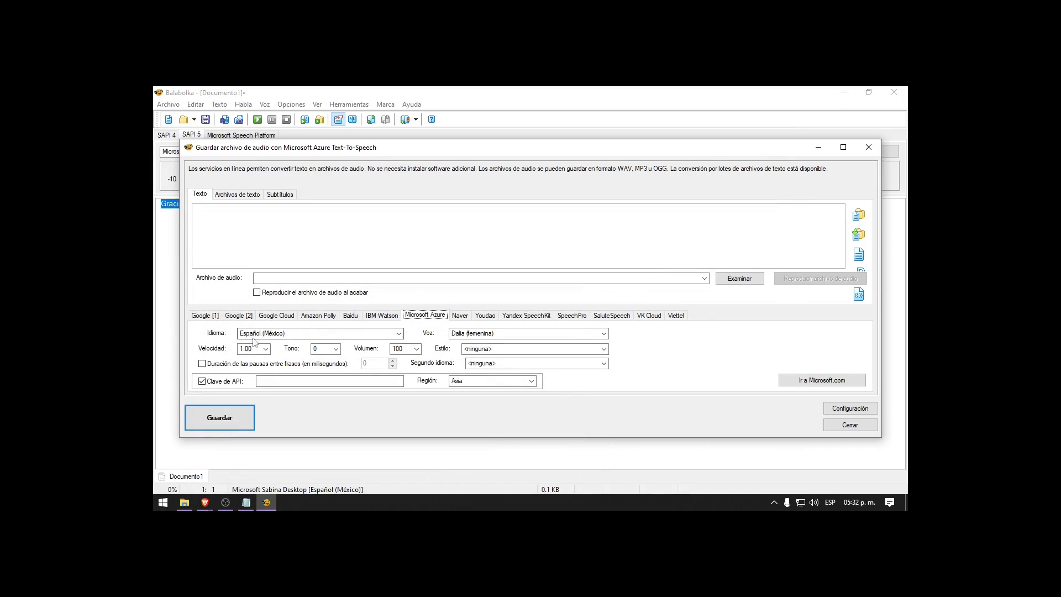
Set the Microsoft Azure language to Español (México) and the voice to Jorge (masculina, versión preliminar)
{"action": "left_click", "coordinate": [304, 335]}
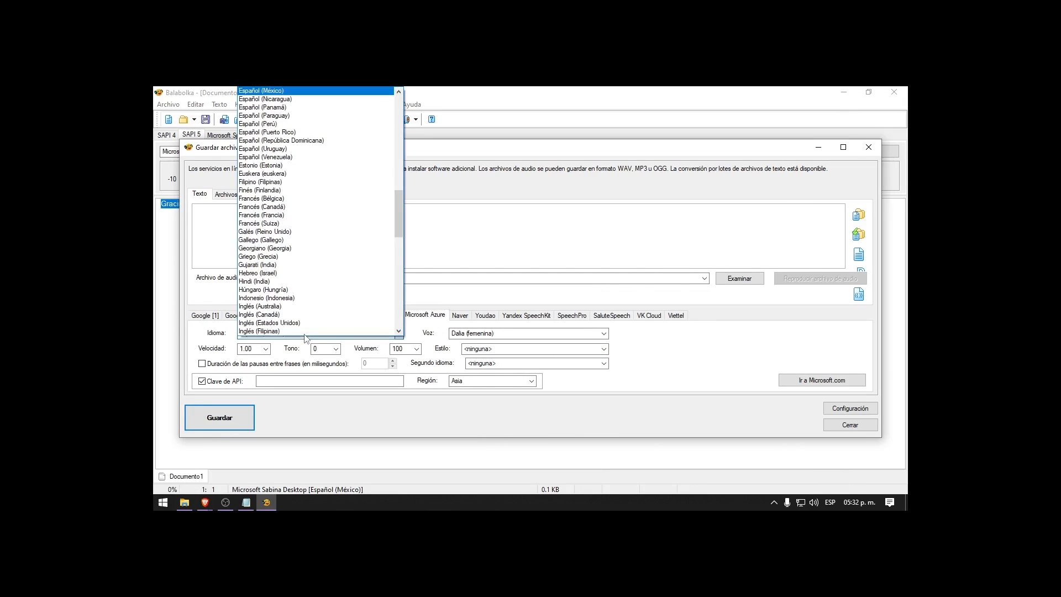
{"action": "left_click", "coordinate": [273, 91]}
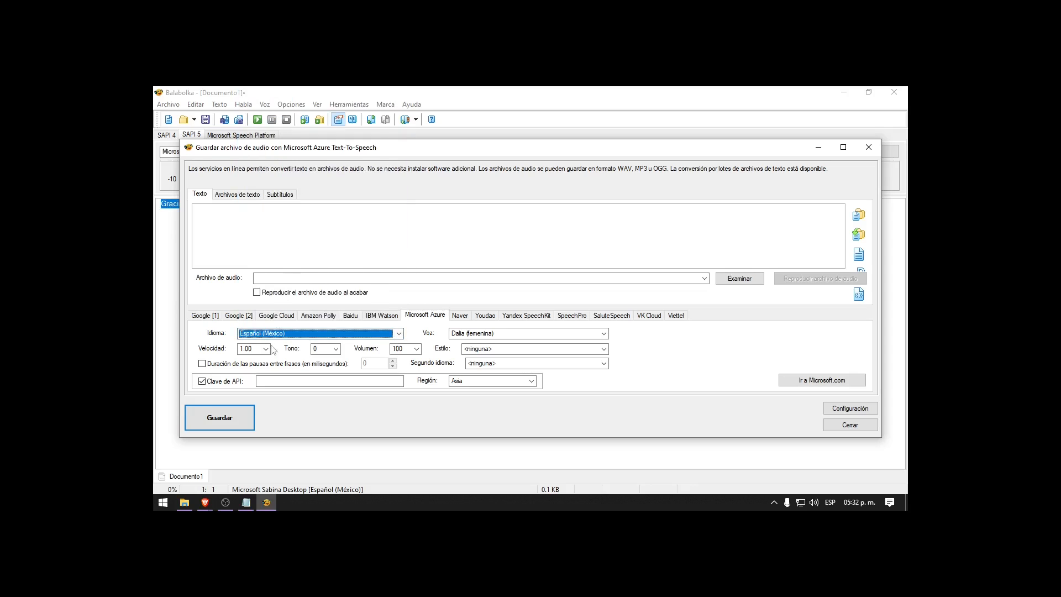
{"action": "left_click", "coordinate": [474, 335]}
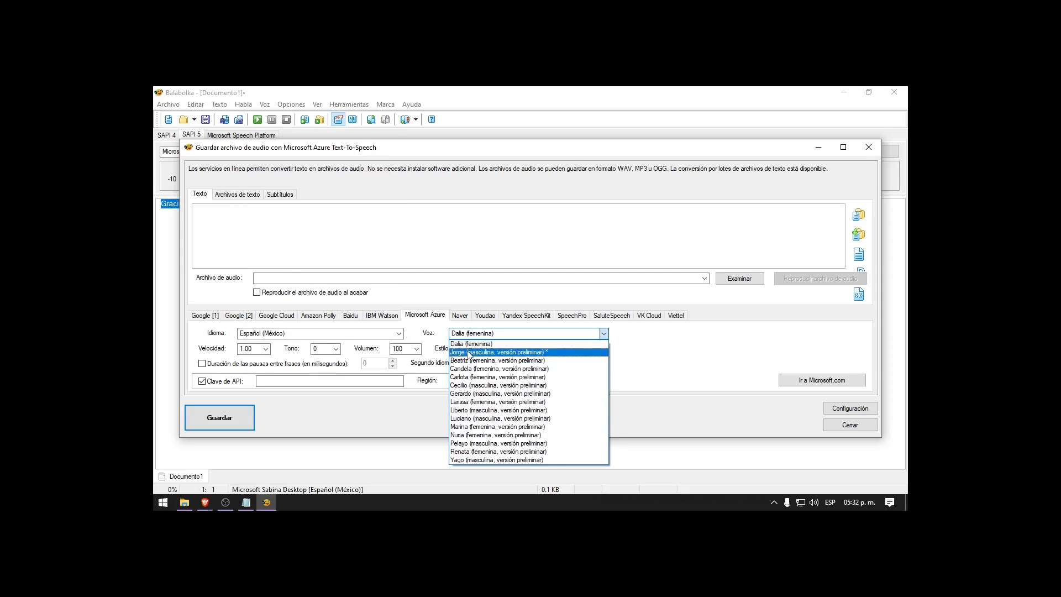
{"action": "left_click", "coordinate": [469, 353]}
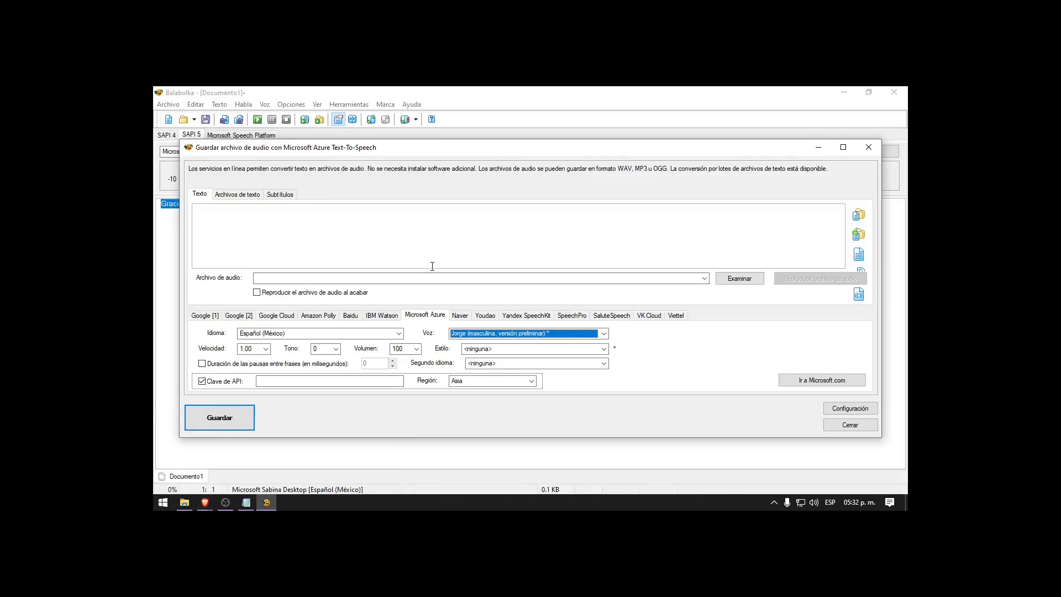
Paste the copied sentence into the text box of the Microsoft Azure audio dialog and turn off the Clave de API option
{"action": "left_click", "coordinate": [208, 214]}
{"action": "right_click", "coordinate": [210, 214]}
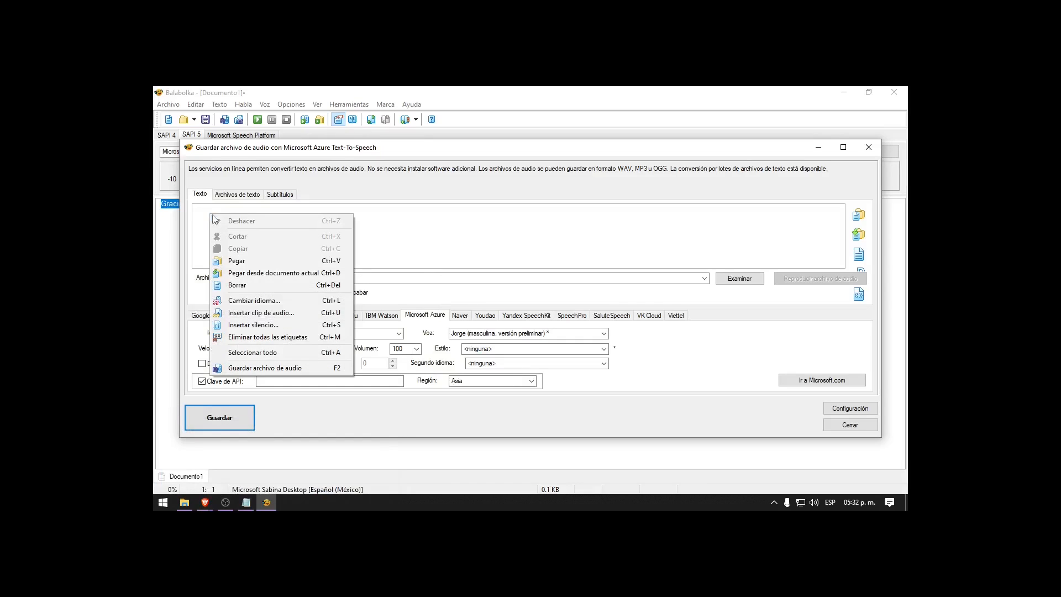
{"action": "left_click", "coordinate": [238, 261]}
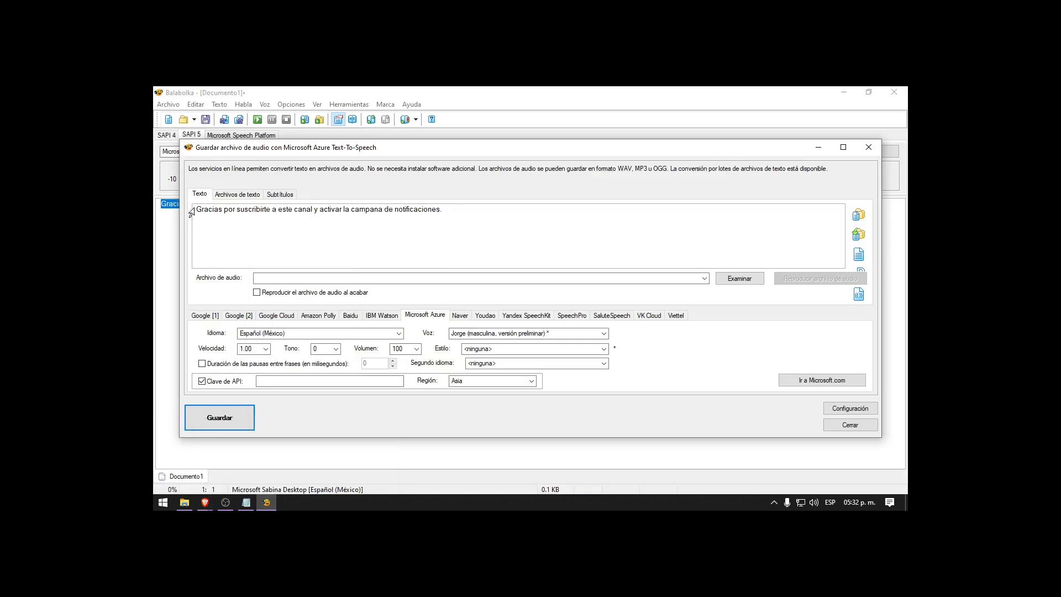
{"action": "left_click_drag", "start_coordinate": [197, 209], "coordinate": [439, 221]}
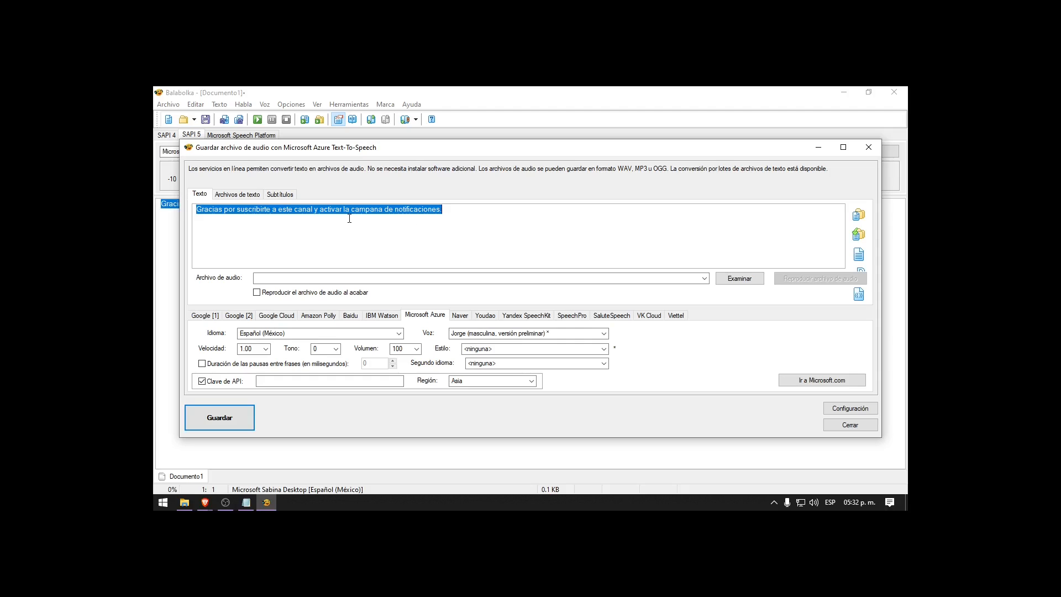
{"action": "left_click", "coordinate": [202, 381]}
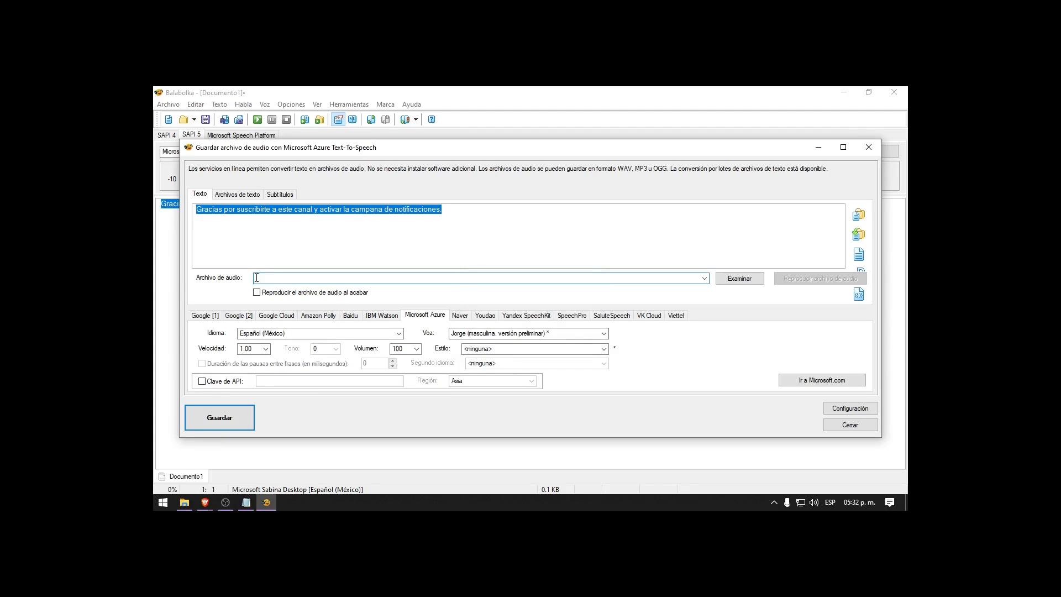
Set the audio file to a WAV named "Prueba desde Balabolka" in the Música folder and generate the recording
{"action": "left_click", "coordinate": [740, 278]}
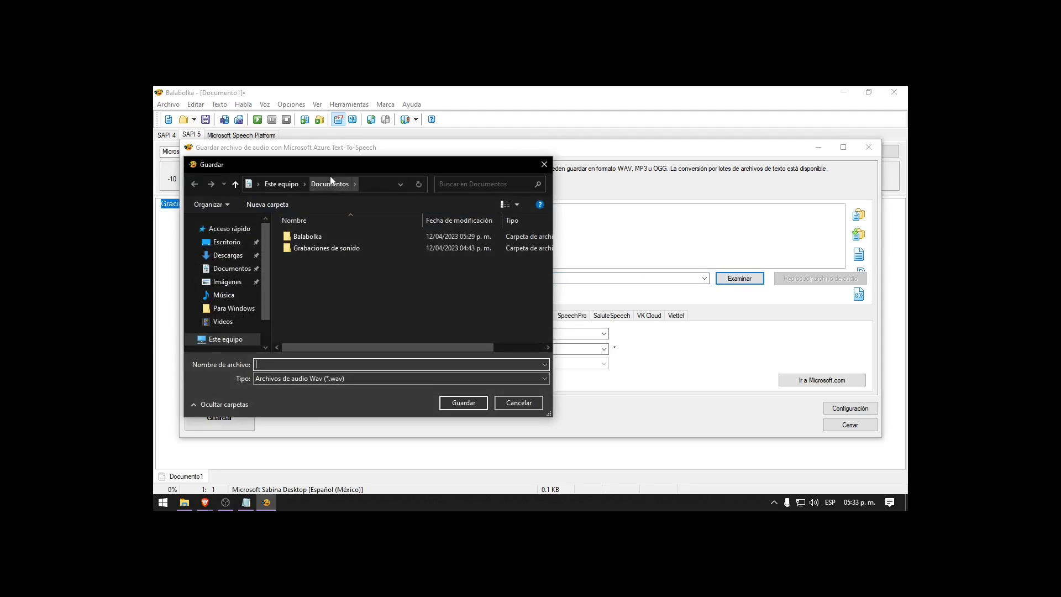
{"action": "left_click", "coordinate": [230, 297]}
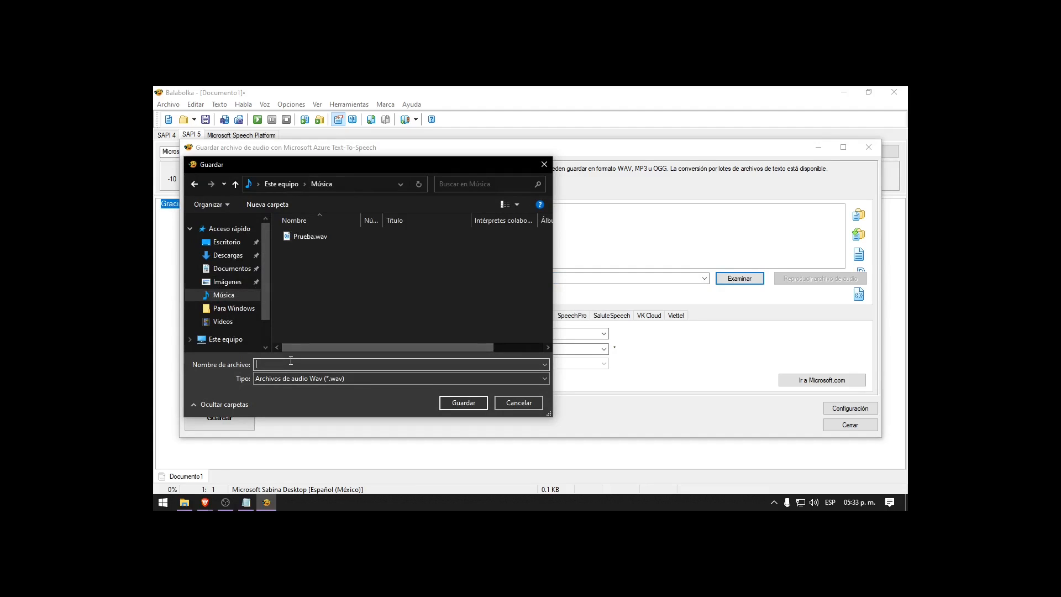
{"action": "type", "text": "Pru"}
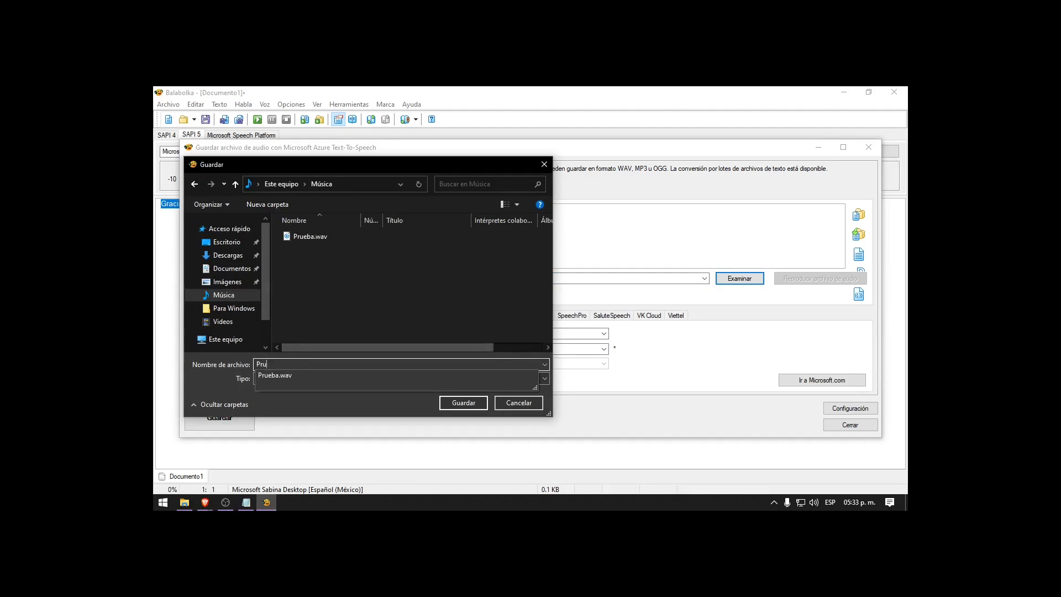
{"action": "type", "text": "eba desde Balabolka"}
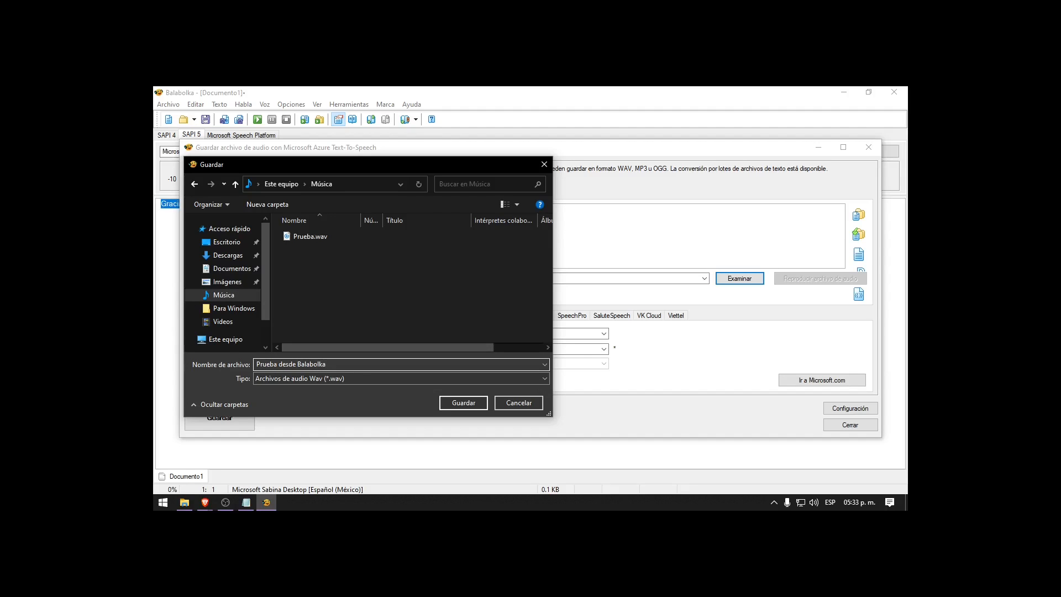
{"action": "left_click", "coordinate": [445, 402]}
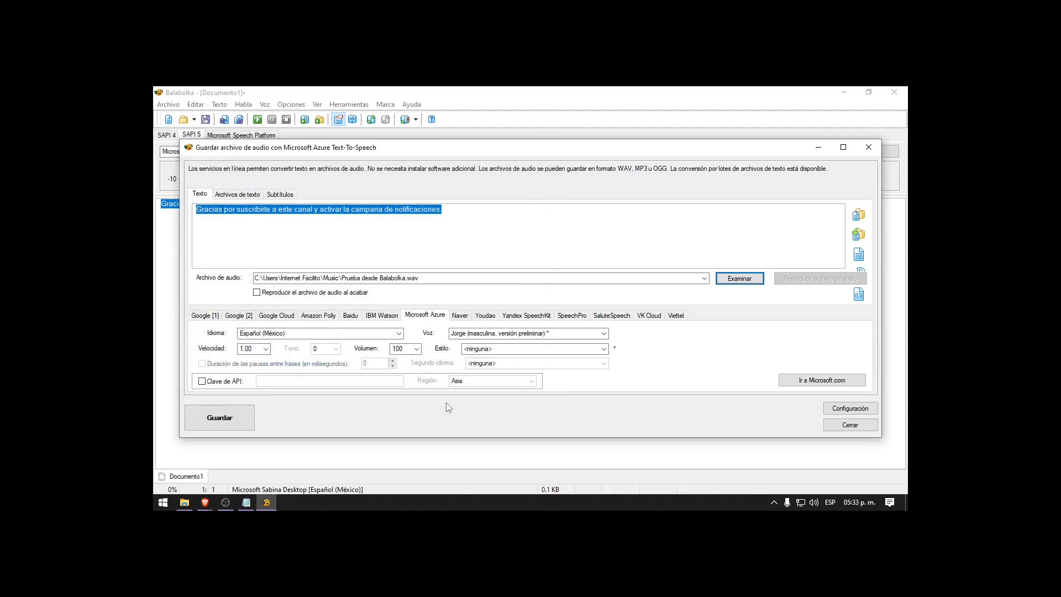
{"action": "left_click", "coordinate": [219, 418]}
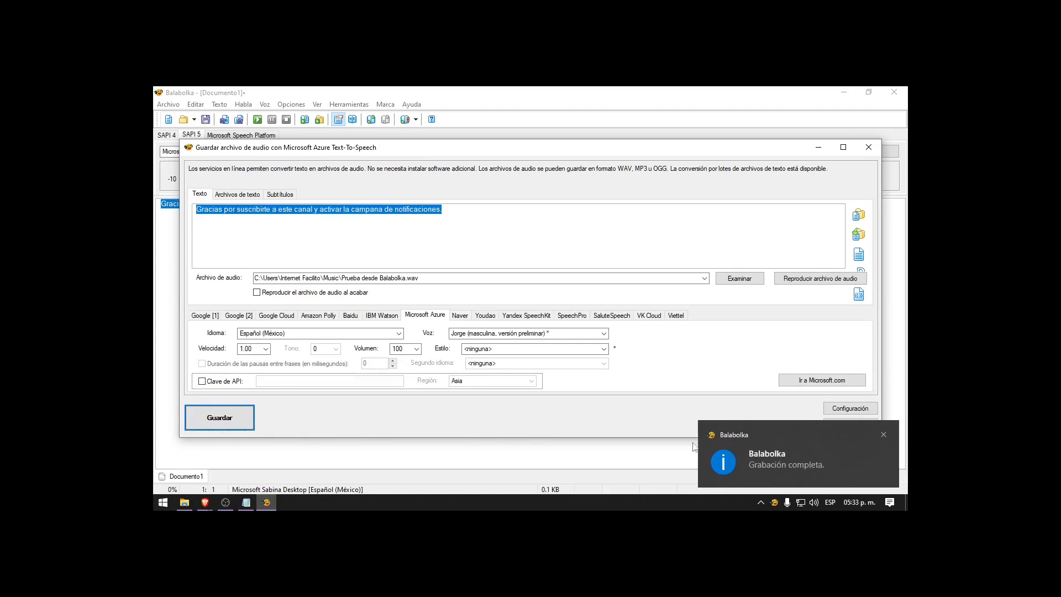
Switch to the Música folder in File Explorer, widen the name column, and play Prueba desde Balabolka.wav
{"action": "left_click", "coordinate": [184, 502]}
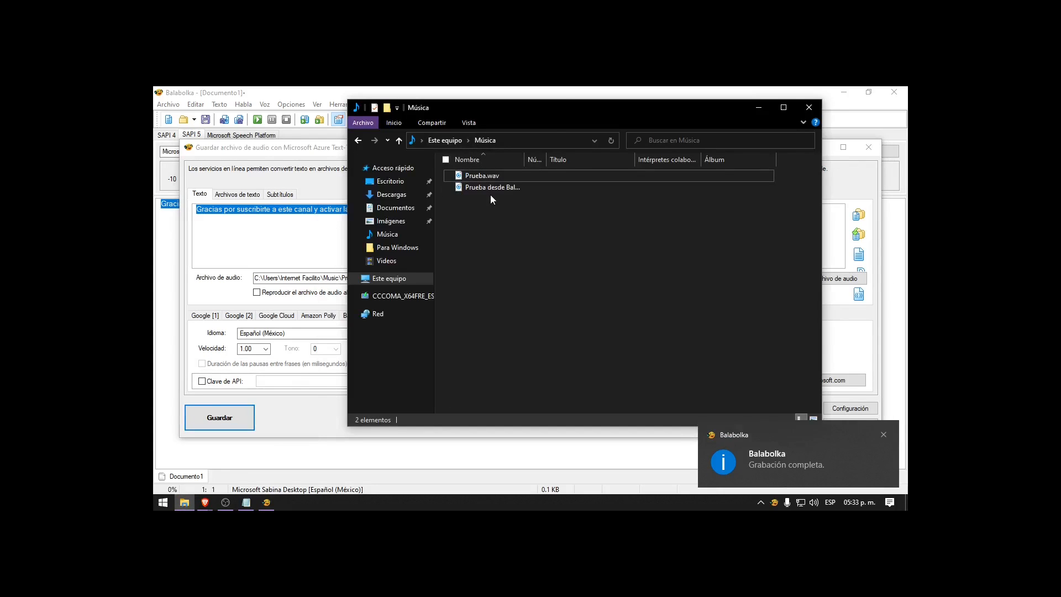
{"action": "left_click", "coordinate": [487, 189]}
{"action": "left_click_drag", "start_coordinate": [523, 160], "coordinate": [598, 171]}
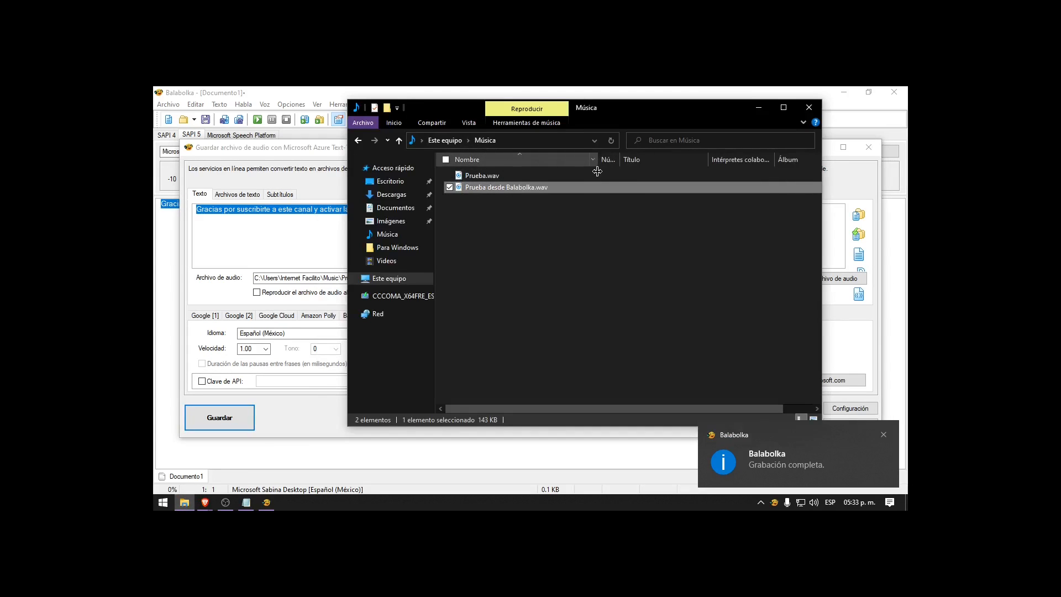
{"action": "double_click", "coordinate": [473, 188]}
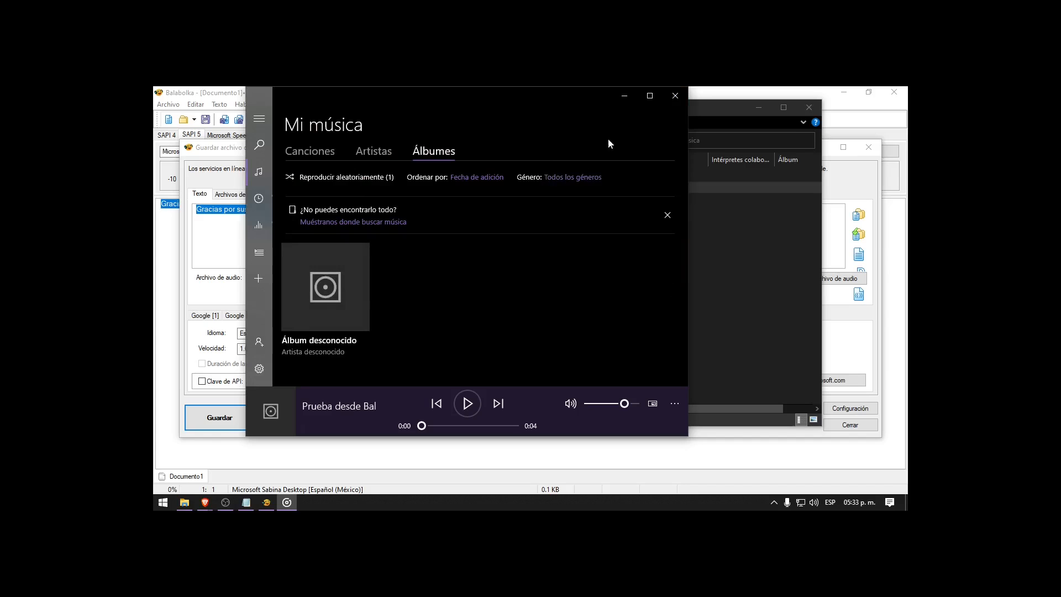
{"action": "left_click_drag", "start_coordinate": [465, 96], "coordinate": [770, 153]}
{"action": "left_click", "coordinate": [774, 464]}
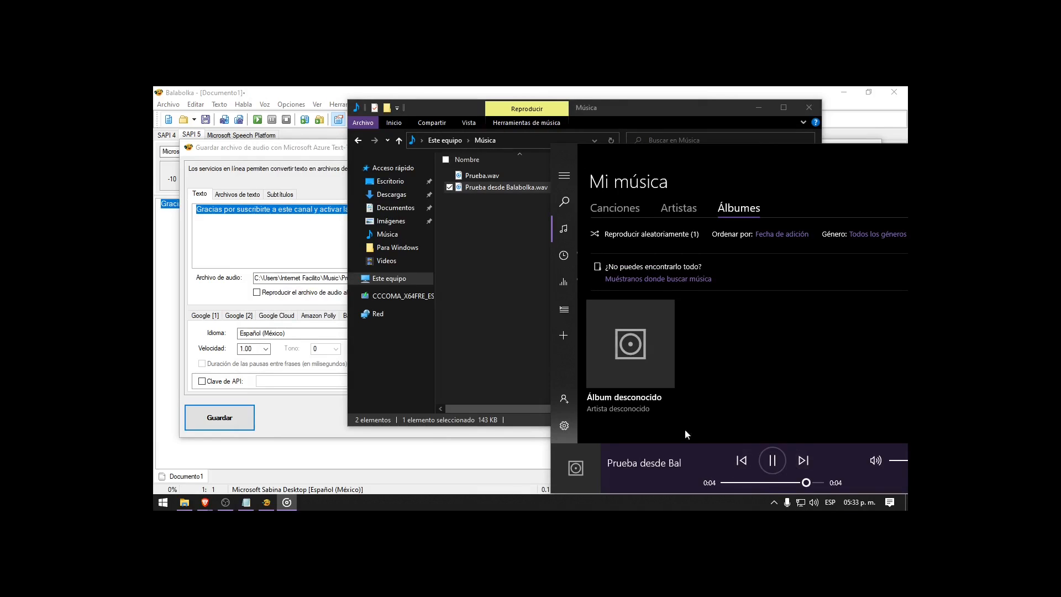
Play Prueba.wav and Prueba desde Balabolka.wav in turn to compare the voices, and close the music player
{"action": "double_click", "coordinate": [477, 176]}
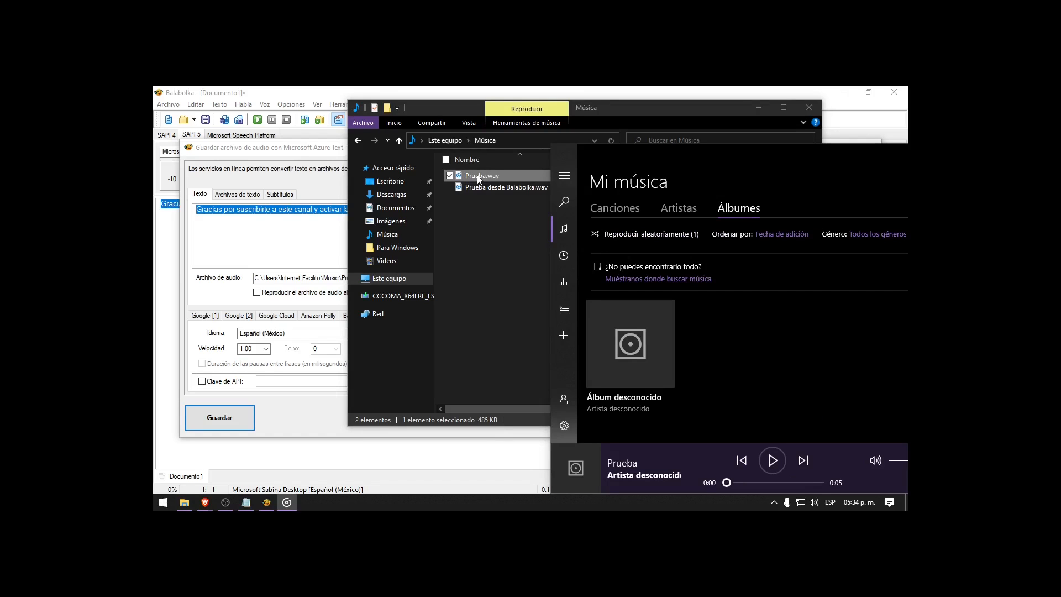
{"action": "double_click", "coordinate": [479, 176]}
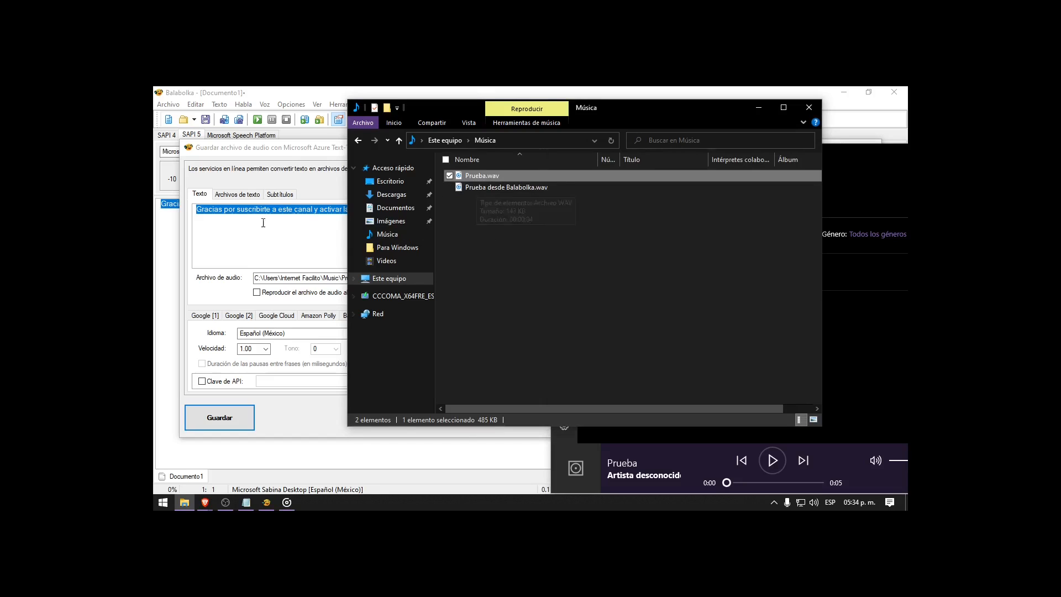
{"action": "double_click", "coordinate": [469, 188]}
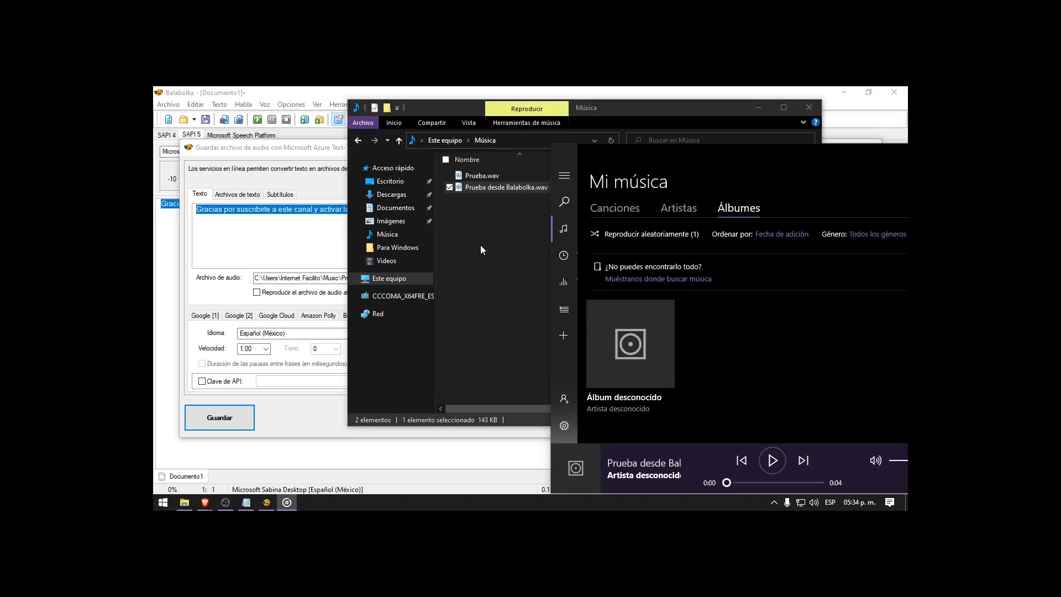
{"action": "left_click", "coordinate": [478, 177]}
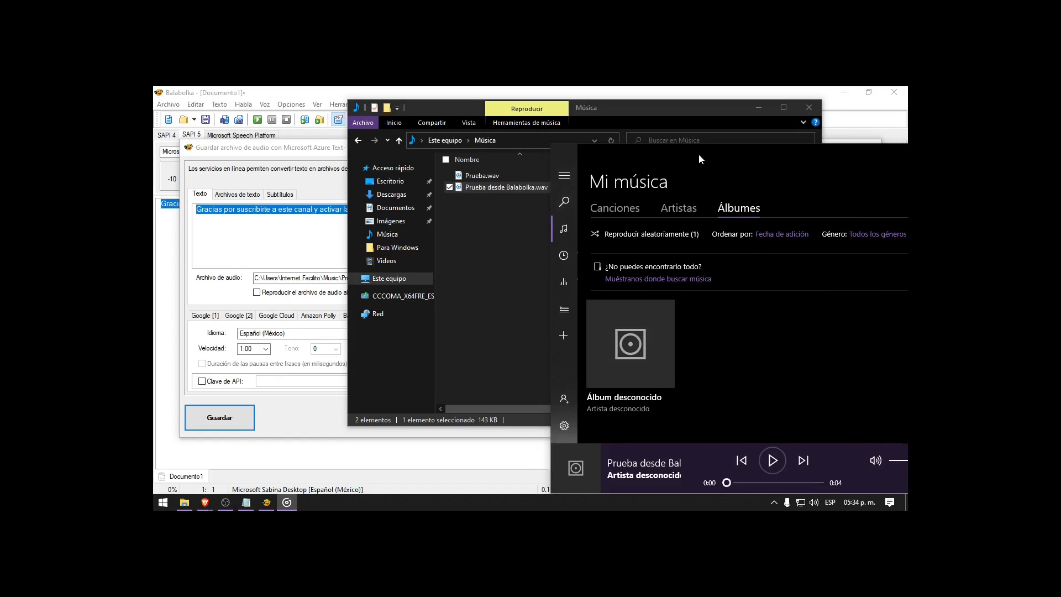
{"action": "left_click_drag", "start_coordinate": [698, 153], "coordinate": [510, 128]}
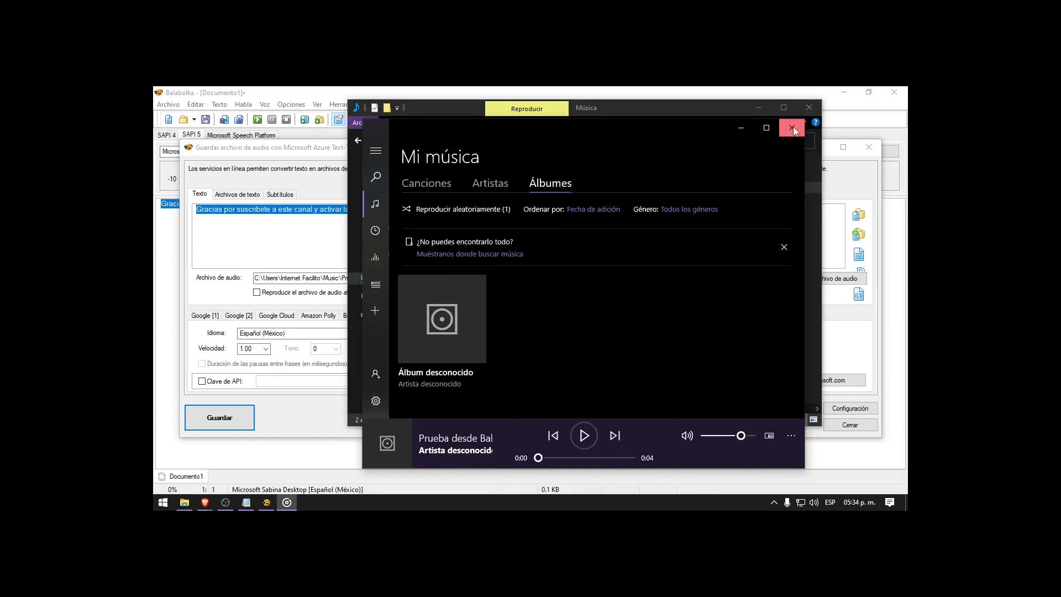
{"action": "left_click", "coordinate": [792, 128]}
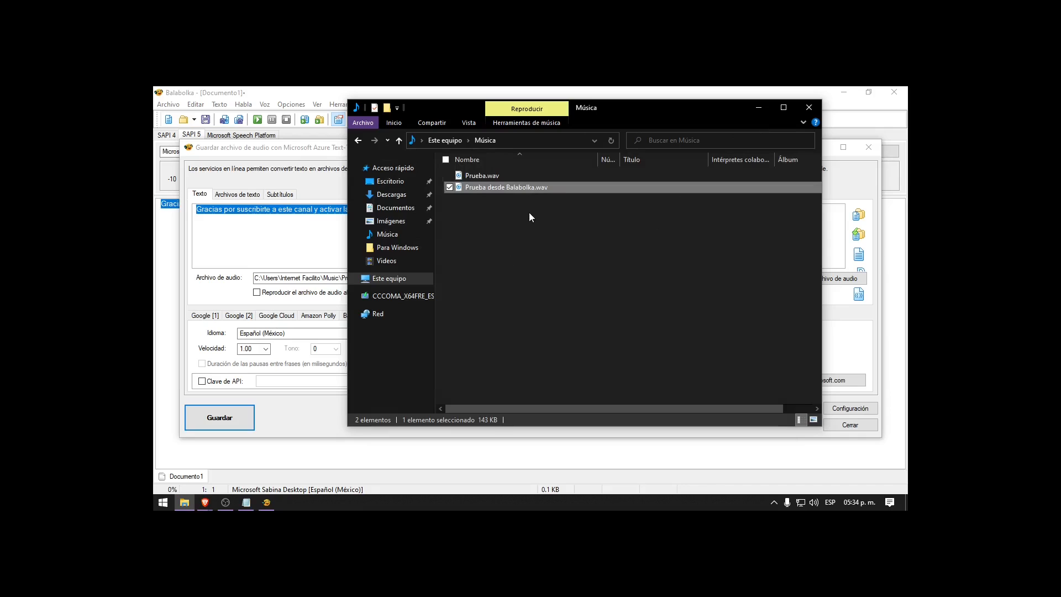
Switch to the recTtV speech resource in the Azure portal in Brave, copy Clave 1, and return to Balabolka
{"action": "left_click", "coordinate": [308, 238]}
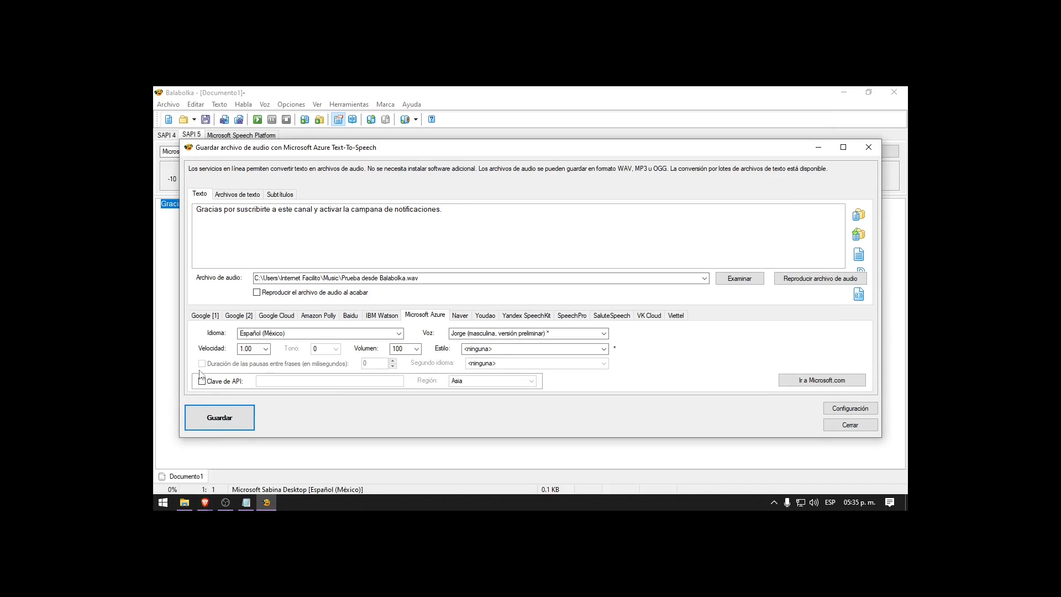
{"action": "mouse_move", "coordinate": [205, 503]}
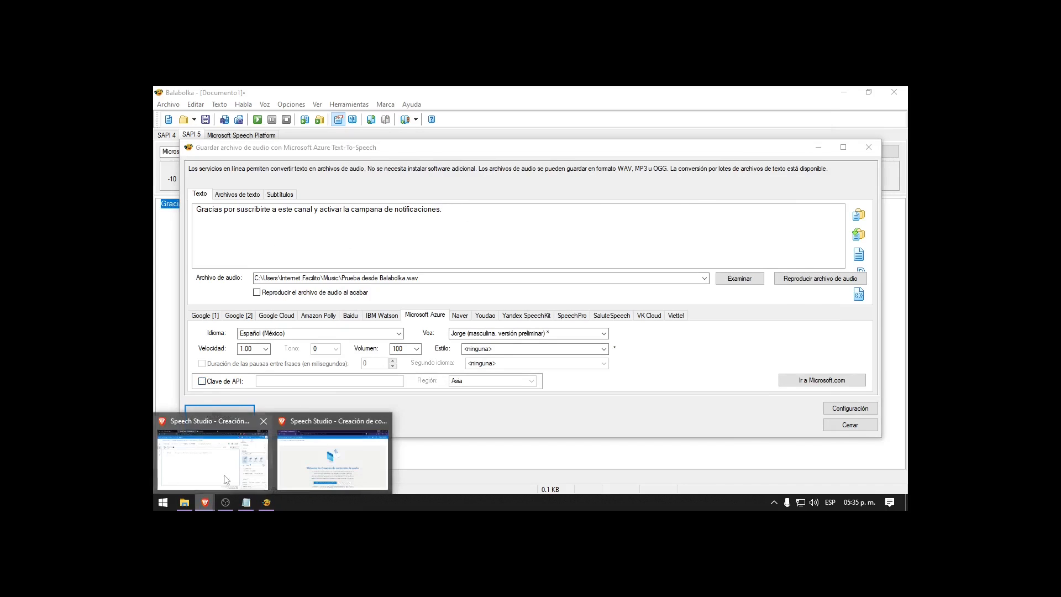
{"action": "left_click", "coordinate": [226, 476]}
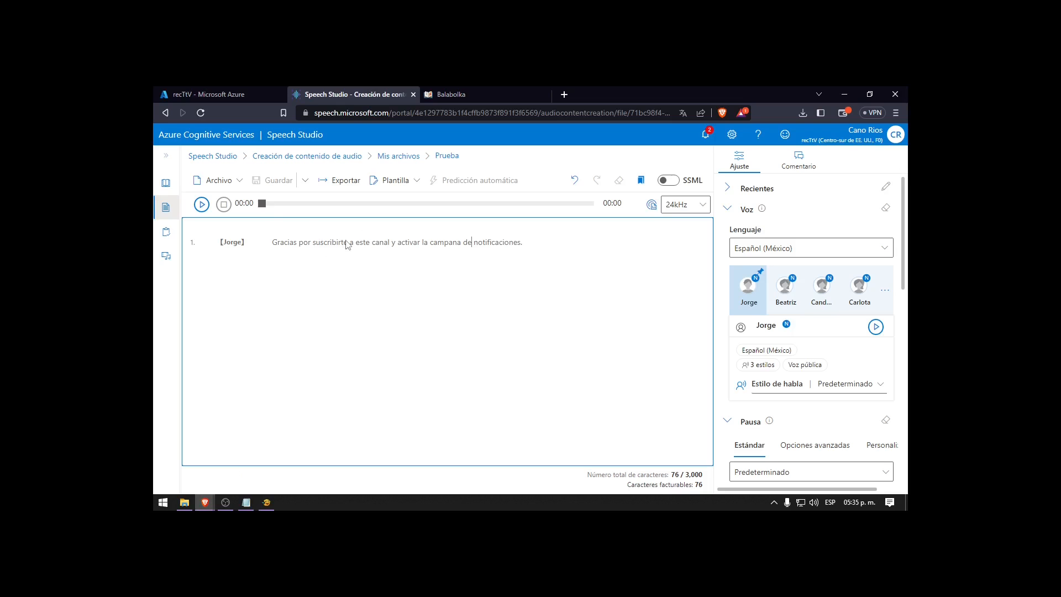
{"action": "left_click", "coordinate": [213, 157]}
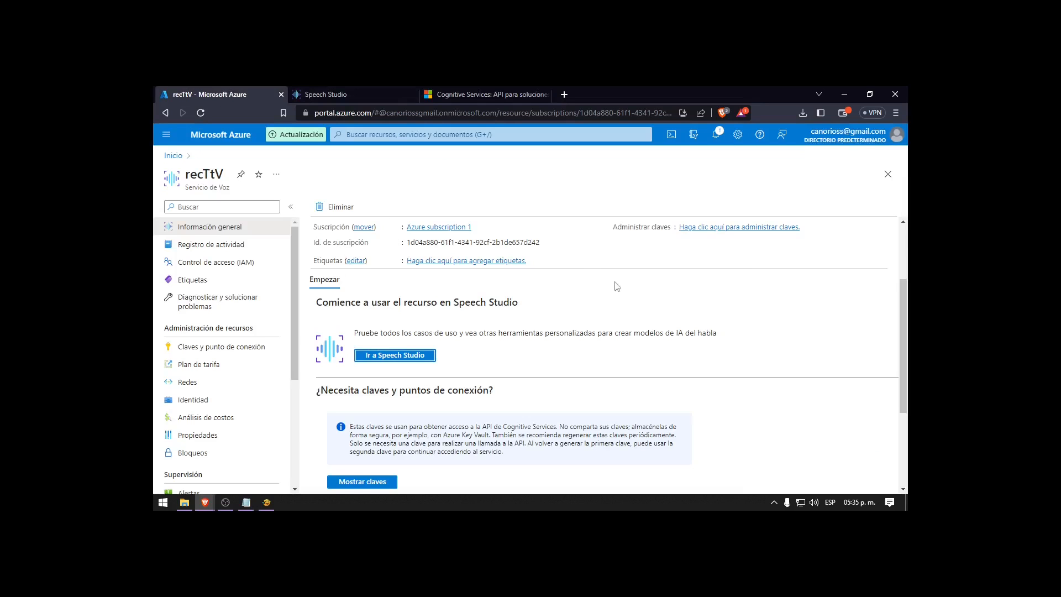
{"action": "scroll", "coordinate": [589, 278], "scroll_direction": "down", "scroll_amount": 3}
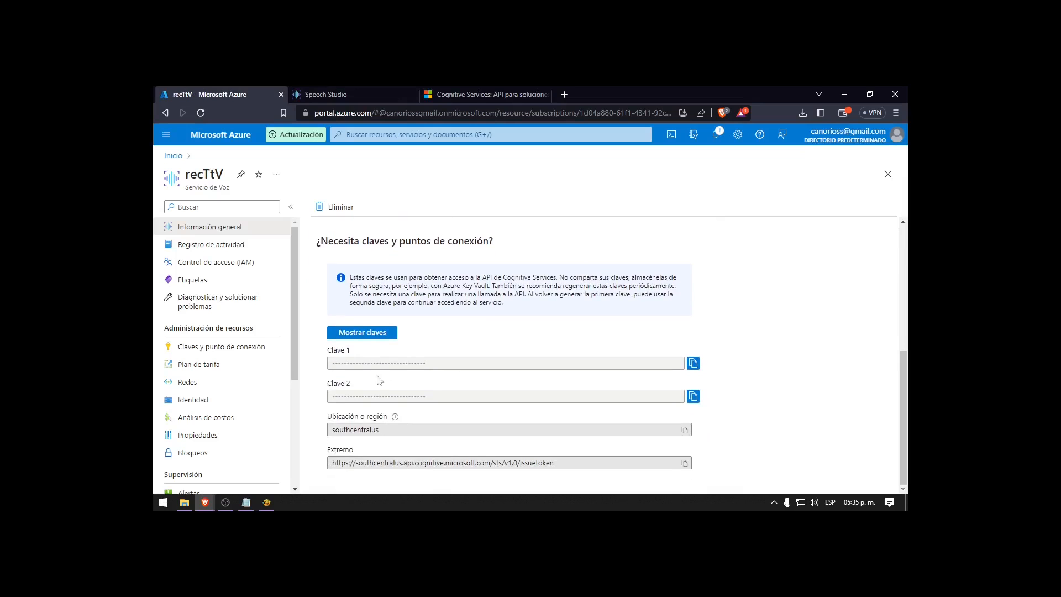
{"action": "left_click", "coordinate": [693, 363]}
{"action": "left_click", "coordinate": [844, 95]}
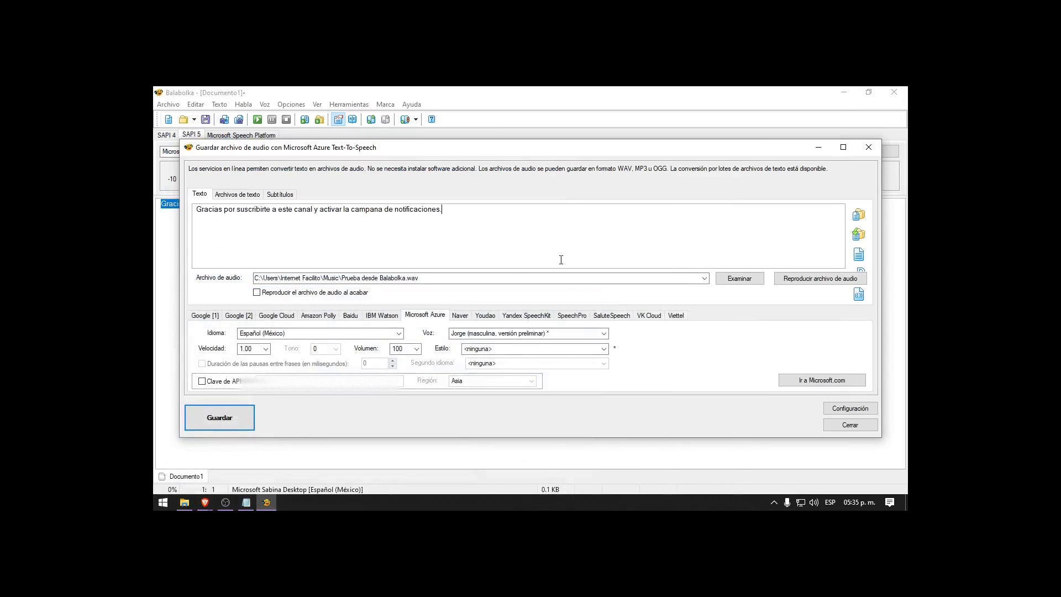
Enable the Clave de API option for Microsoft Azure and paste the copied API key
{"action": "left_click", "coordinate": [202, 382]}
{"action": "right_click", "coordinate": [264, 381]}
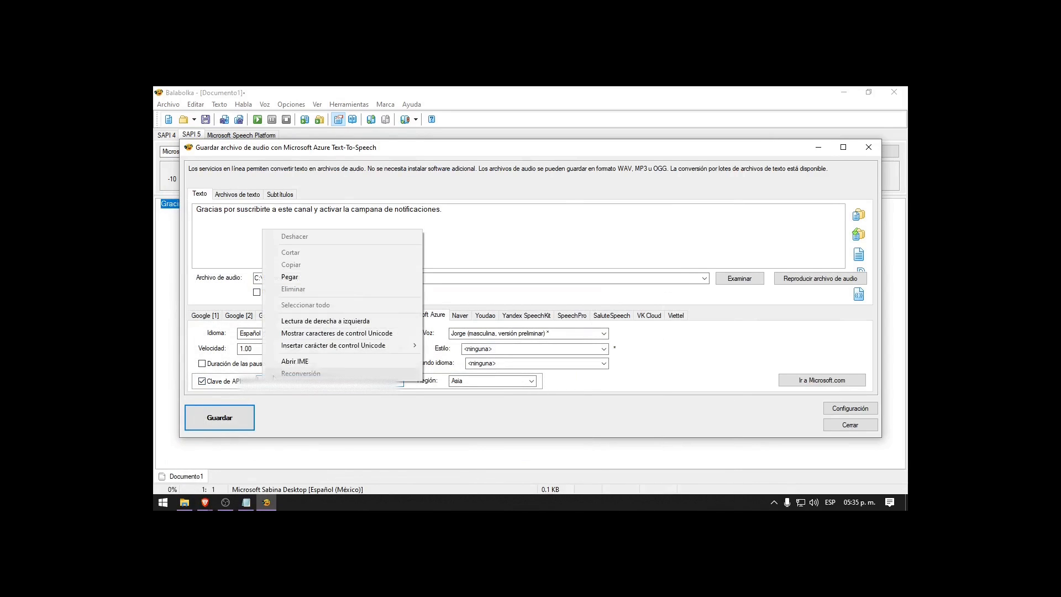
{"action": "left_click", "coordinate": [293, 277]}
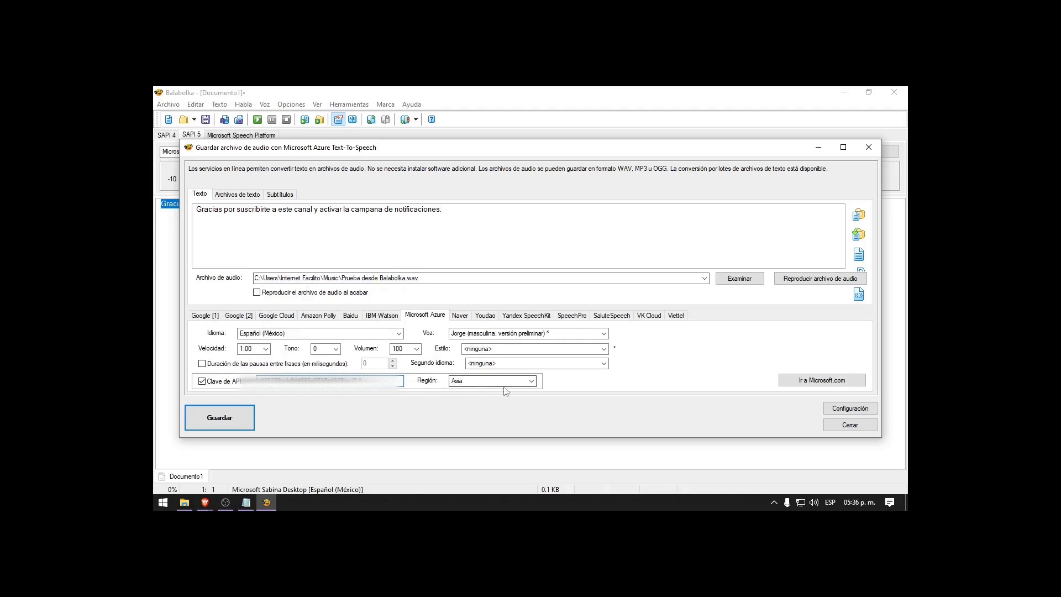
Switch to the Azure portal in Brave and check the location or region of the recTtV resource
{"action": "left_click", "coordinate": [207, 503]}
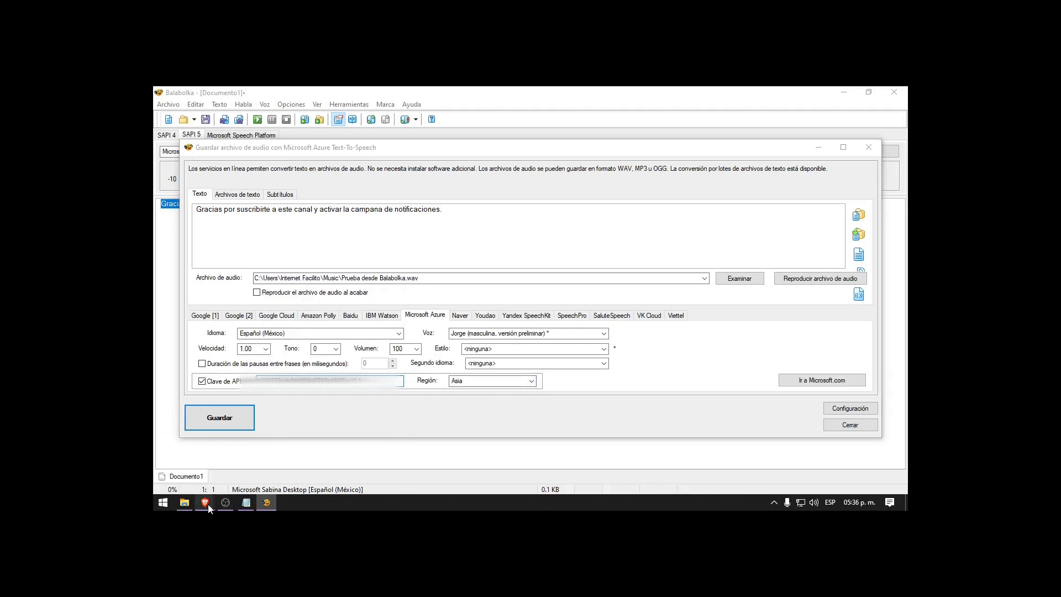
{"action": "left_click", "coordinate": [209, 460]}
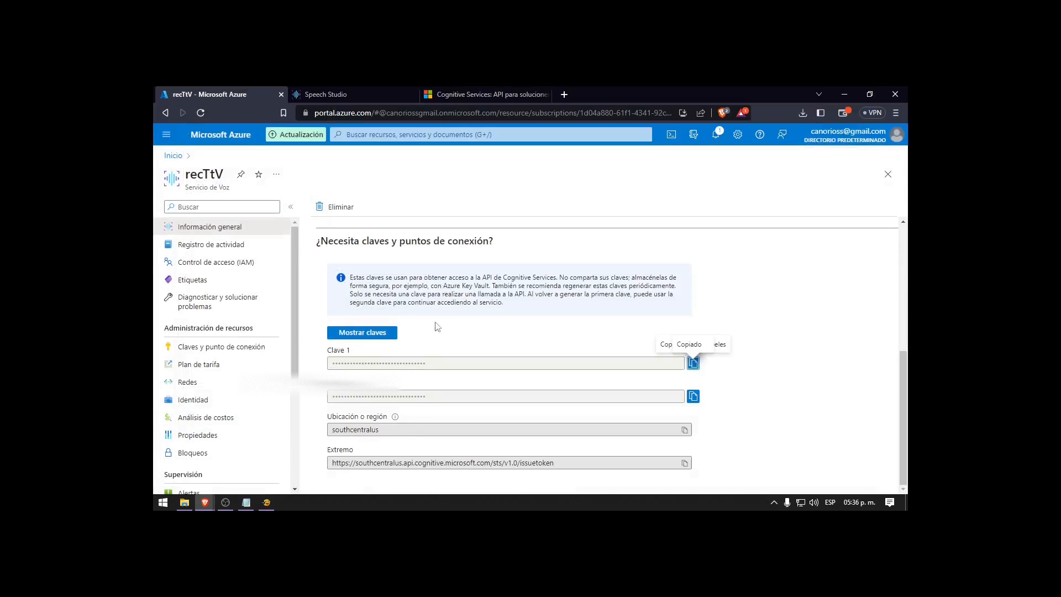
{"action": "left_click_drag", "start_coordinate": [328, 423], "coordinate": [417, 423]}
{"action": "left_click", "coordinate": [352, 430]}
{"action": "left_click", "coordinate": [331, 429]}
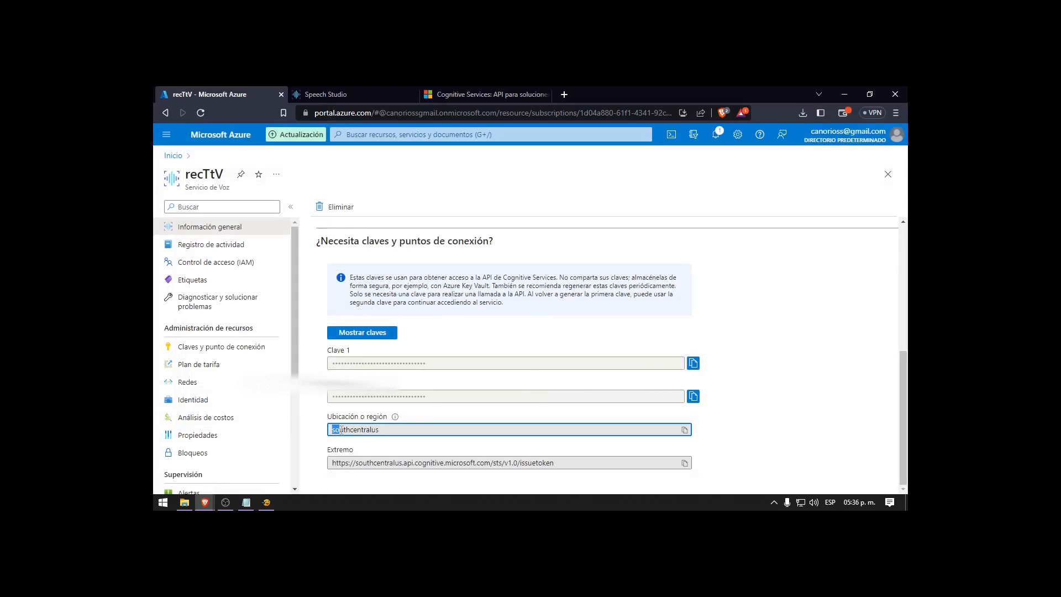
{"action": "left_click_drag", "start_coordinate": [346, 430], "coordinate": [383, 428]}
{"action": "left_click", "coordinate": [323, 449]}
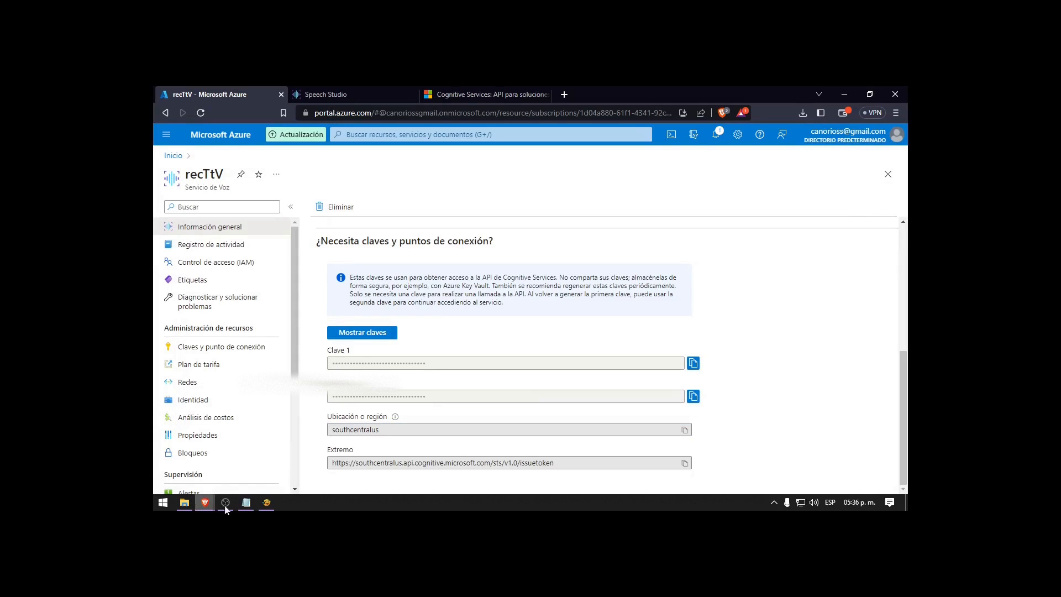
Return to Balabolka and set the Microsoft Azure region to South Central US
{"action": "left_click", "coordinate": [266, 502]}
{"action": "left_click", "coordinate": [530, 381]}
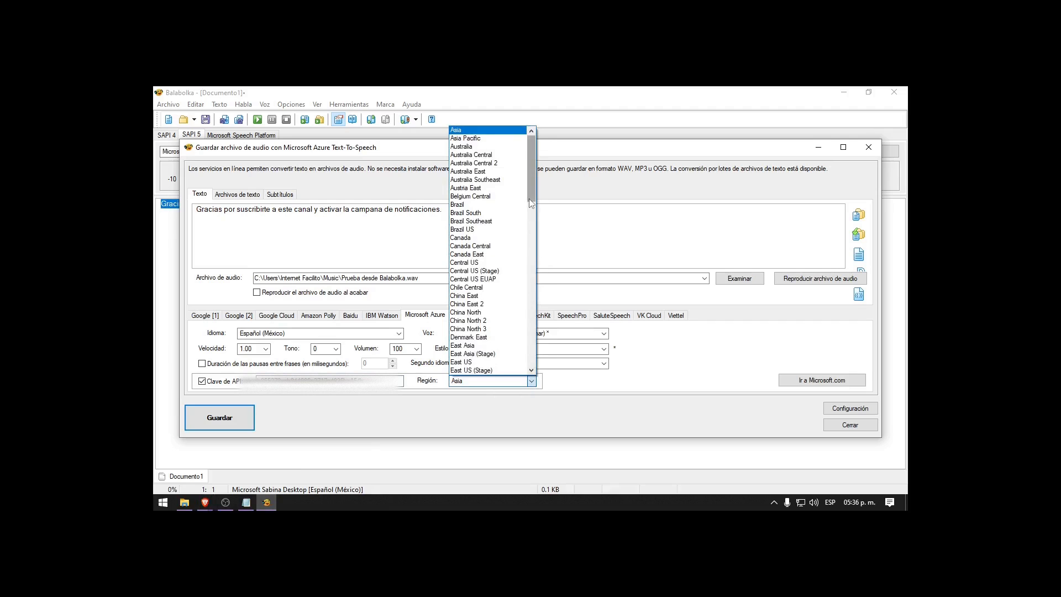
{"action": "left_click_drag", "start_coordinate": [529, 198], "coordinate": [522, 331]}
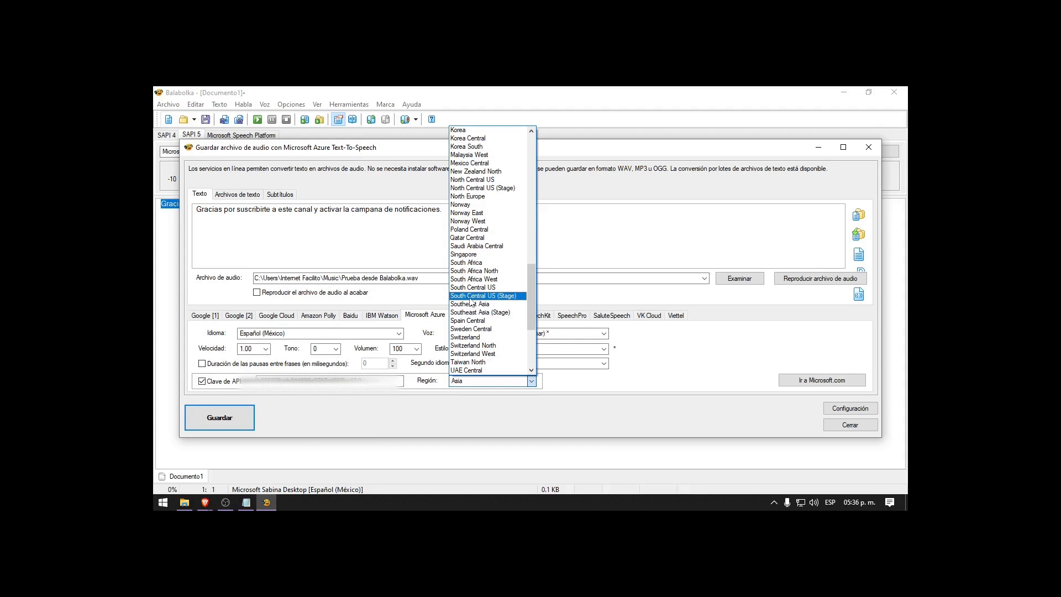
{"action": "left_click", "coordinate": [501, 288]}
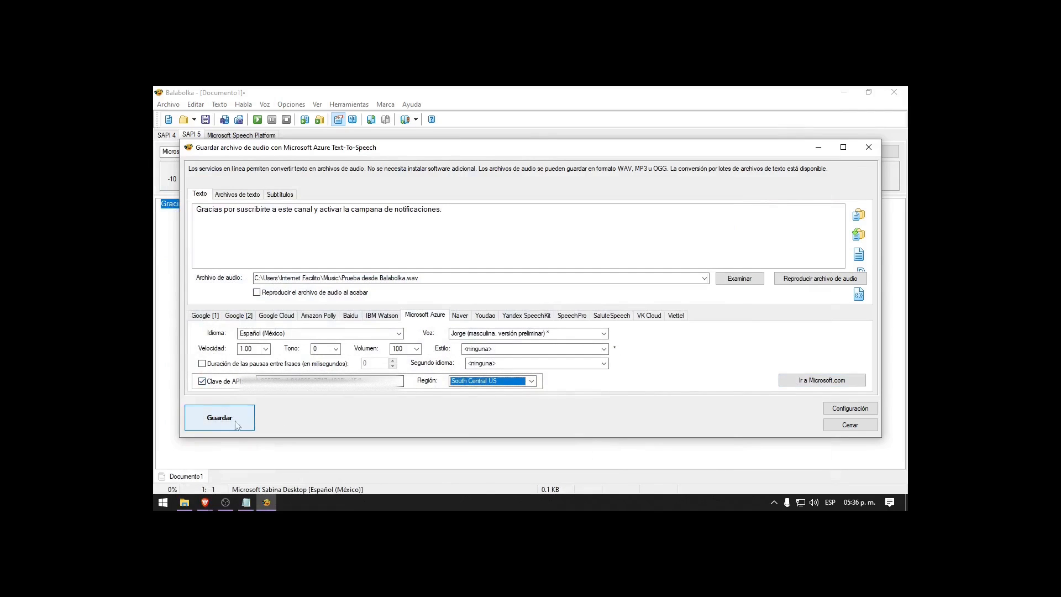
Set the output audio file to Prueba desde Balabolka_API.wav in the Música folder and generate the audio
{"action": "left_click", "coordinate": [407, 281]}
{"action": "left_click", "coordinate": [404, 280]}
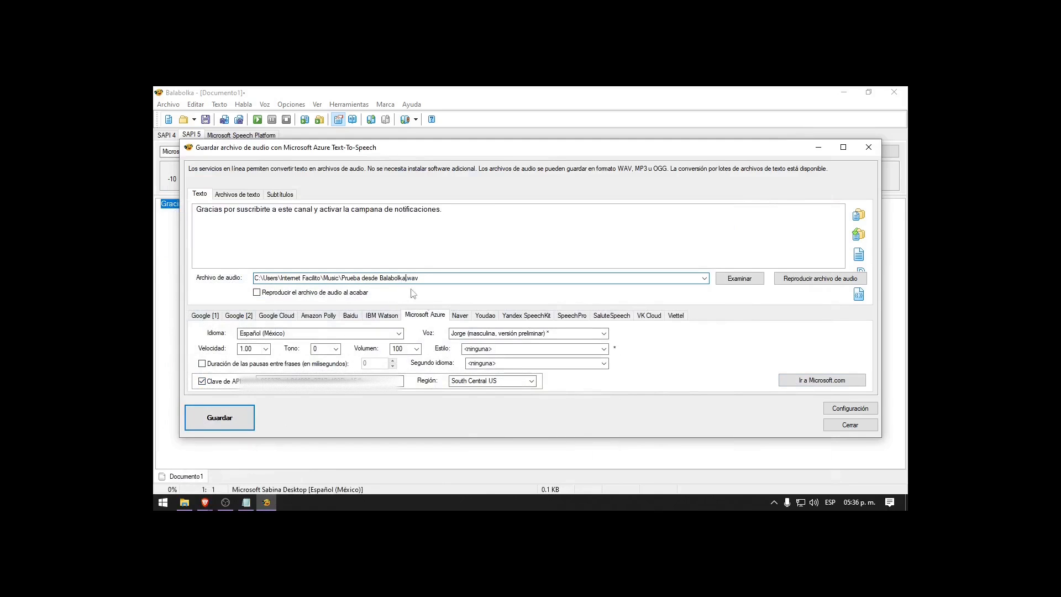
{"action": "left_click", "coordinate": [739, 278]}
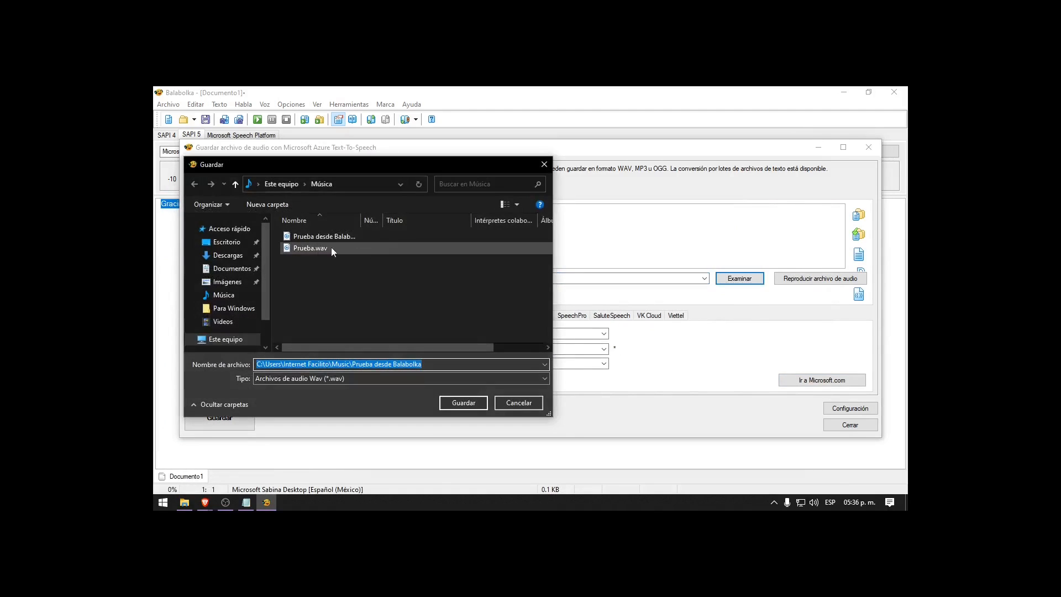
{"action": "left_click", "coordinate": [420, 364]}
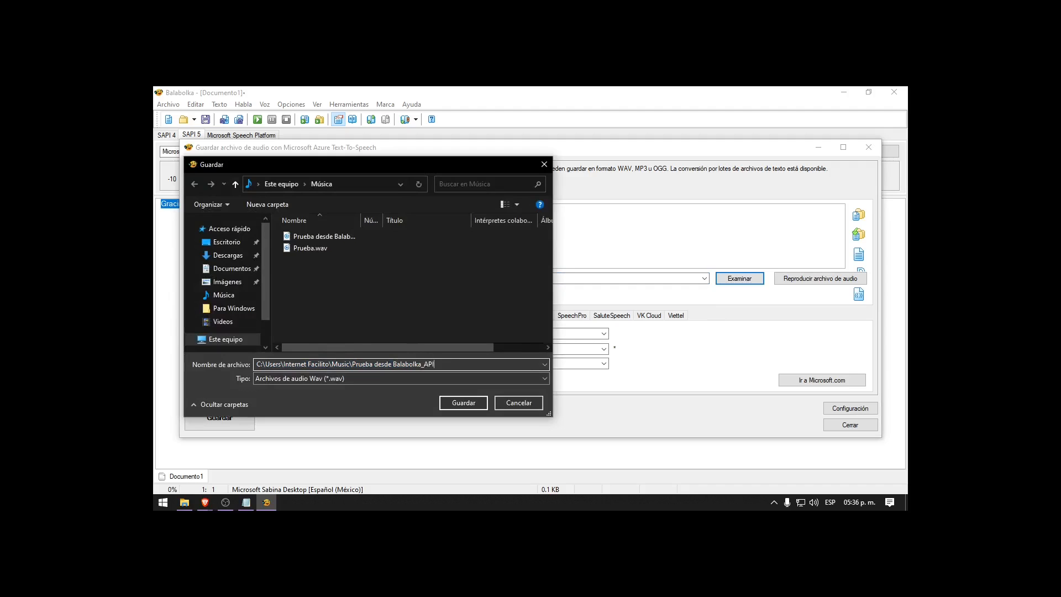
{"action": "left_click", "coordinate": [465, 406]}
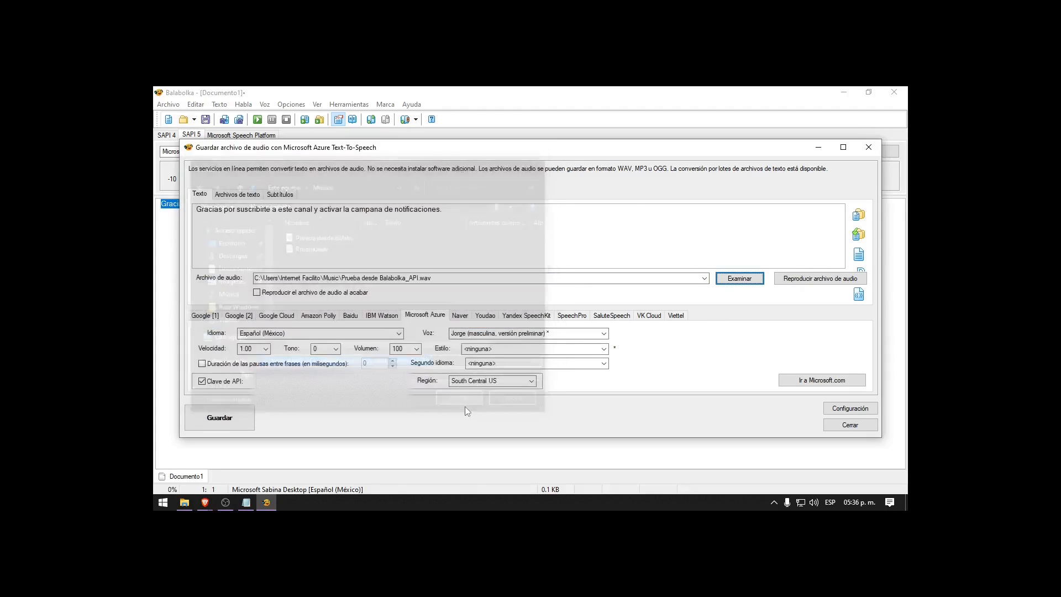
{"action": "left_click", "coordinate": [221, 420]}
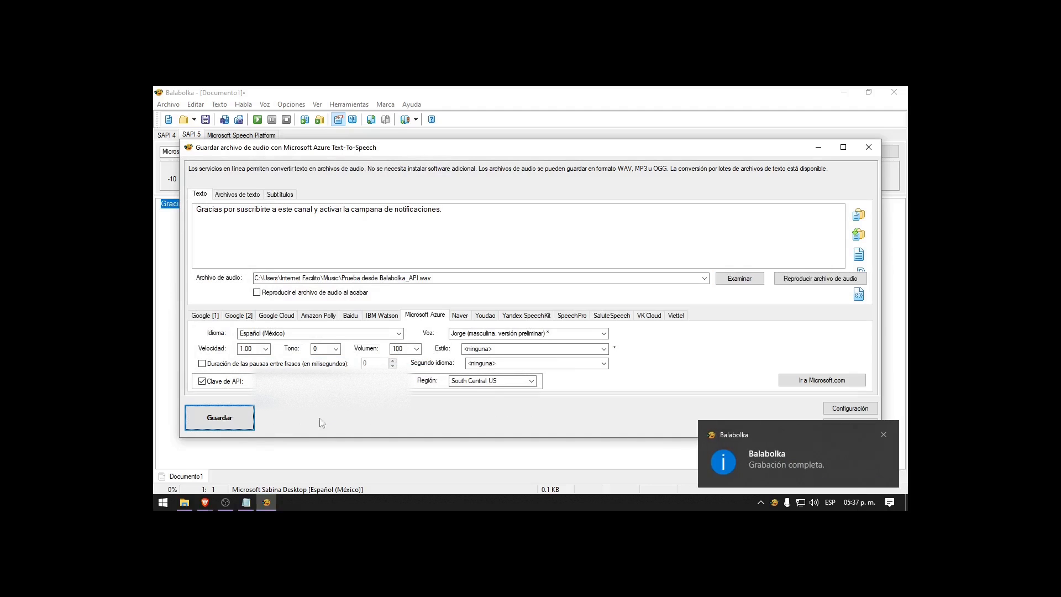
Switch to the Música folder in File Explorer, play Prueba desde Balabolka_API.wav, and dismiss the player's music-location hint
{"action": "left_click", "coordinate": [183, 501]}
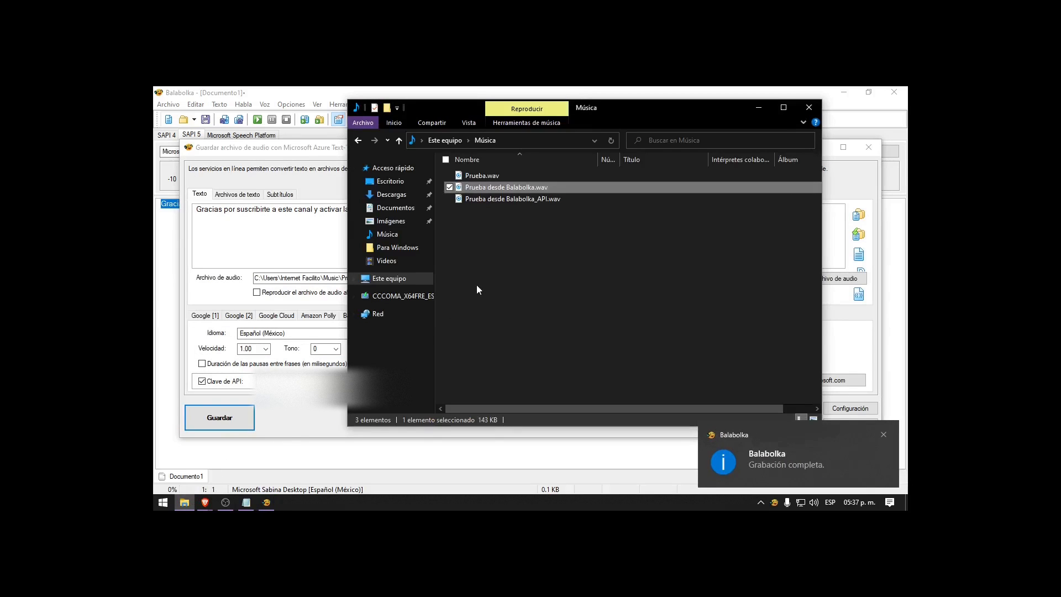
{"action": "left_click", "coordinate": [516, 201]}
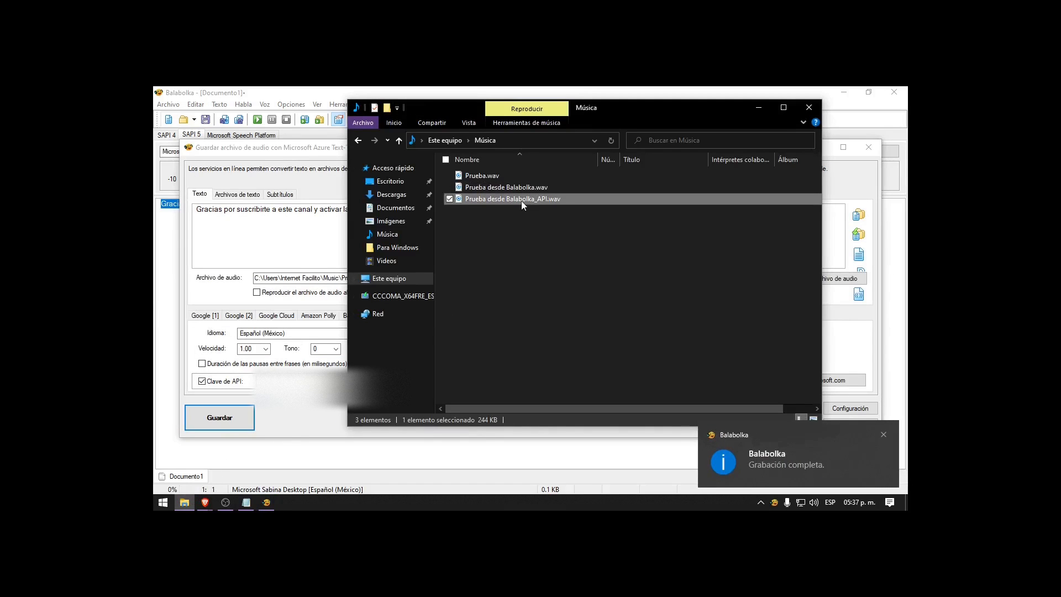
{"action": "double_click", "coordinate": [480, 198]}
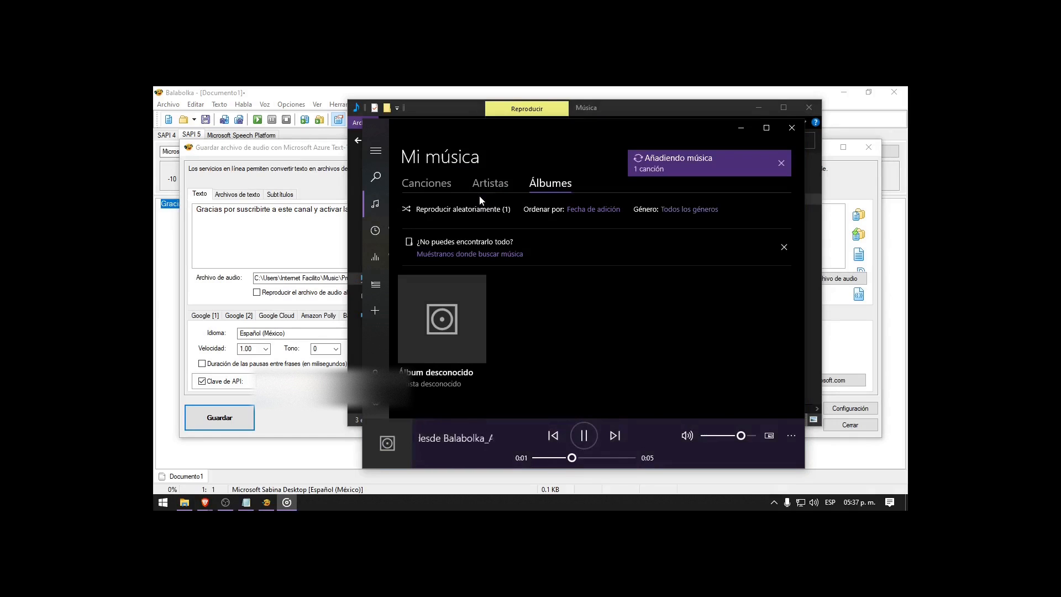
{"action": "left_click", "coordinate": [784, 246]}
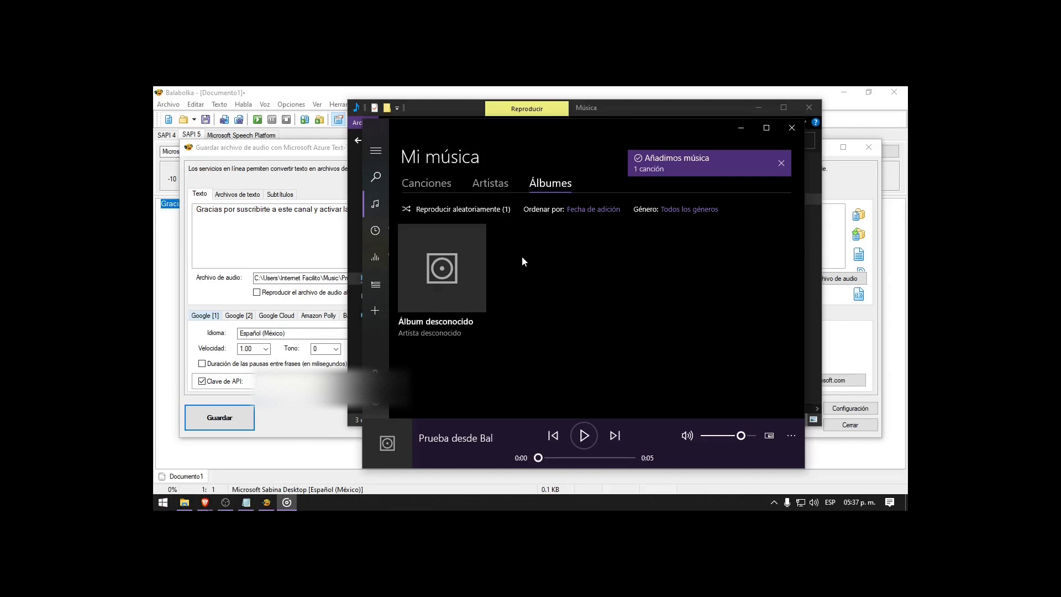
Arrange the music player and Música folder windows side by side and widen the folder's Nombre column
{"action": "left_click_drag", "start_coordinate": [440, 127], "coordinate": [642, 153]}
{"action": "left_click_drag", "start_coordinate": [472, 111], "coordinate": [285, 133]}
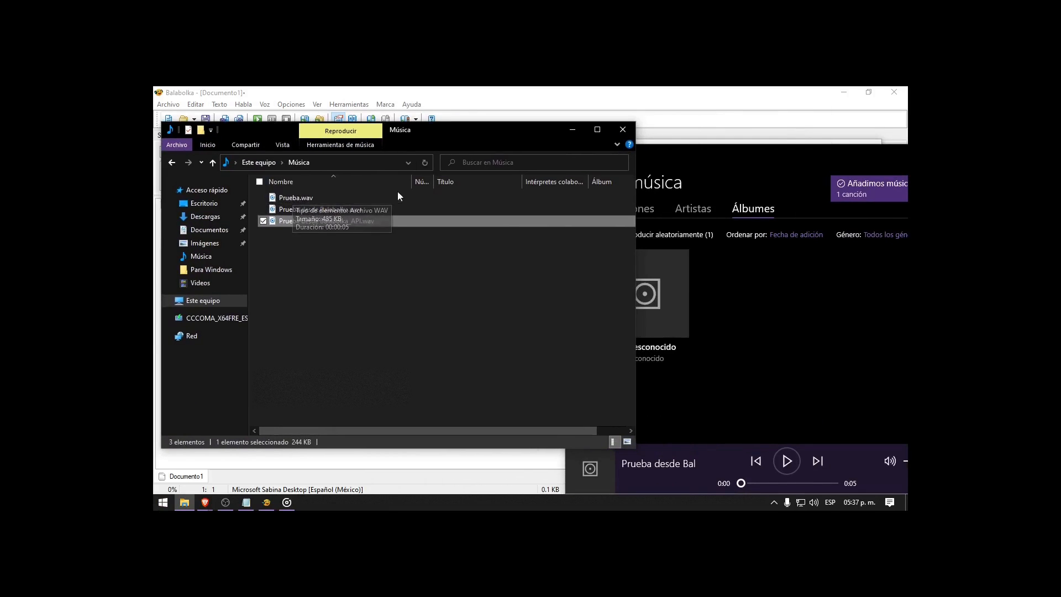
{"action": "left_click_drag", "start_coordinate": [411, 181], "coordinate": [459, 190]}
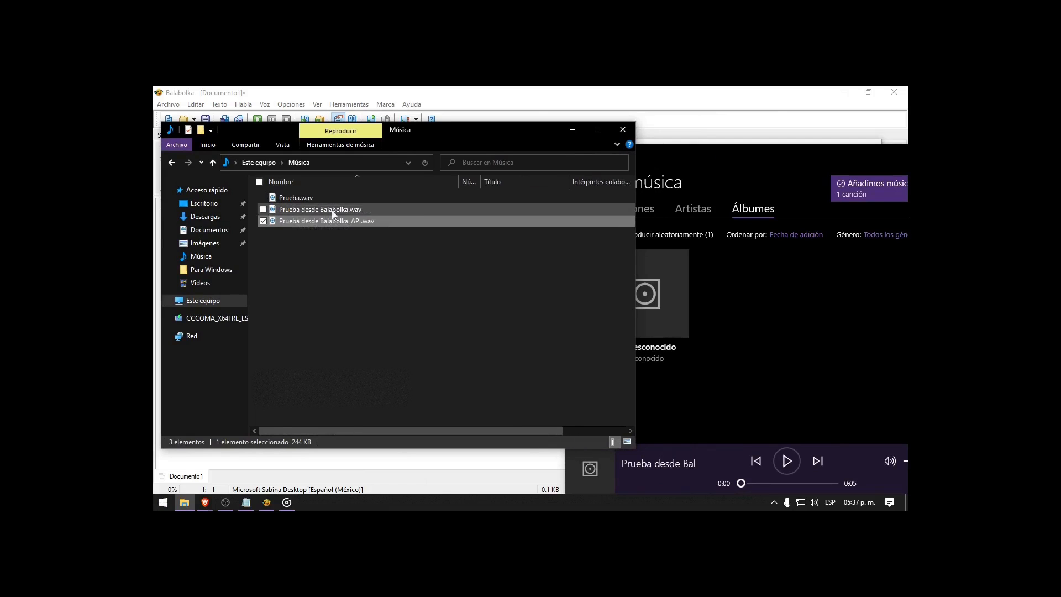
Play Prueba.wav, Prueba desde Balabolka.wav and Prueba desde Balabolka_API.wav in turn to compare their voice quality
{"action": "left_click", "coordinate": [320, 201]}
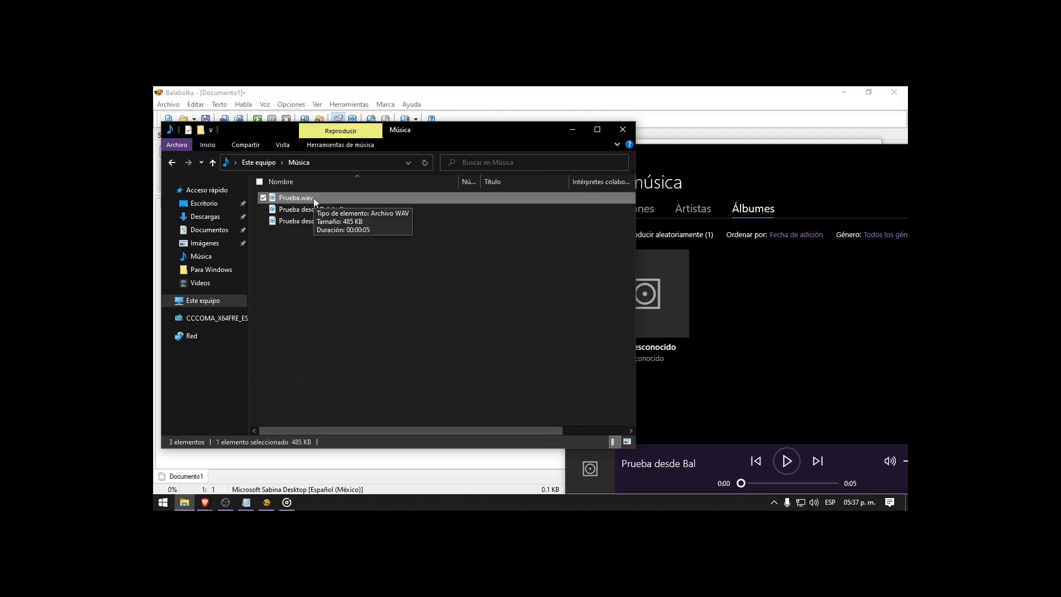
{"action": "double_click", "coordinate": [313, 197]}
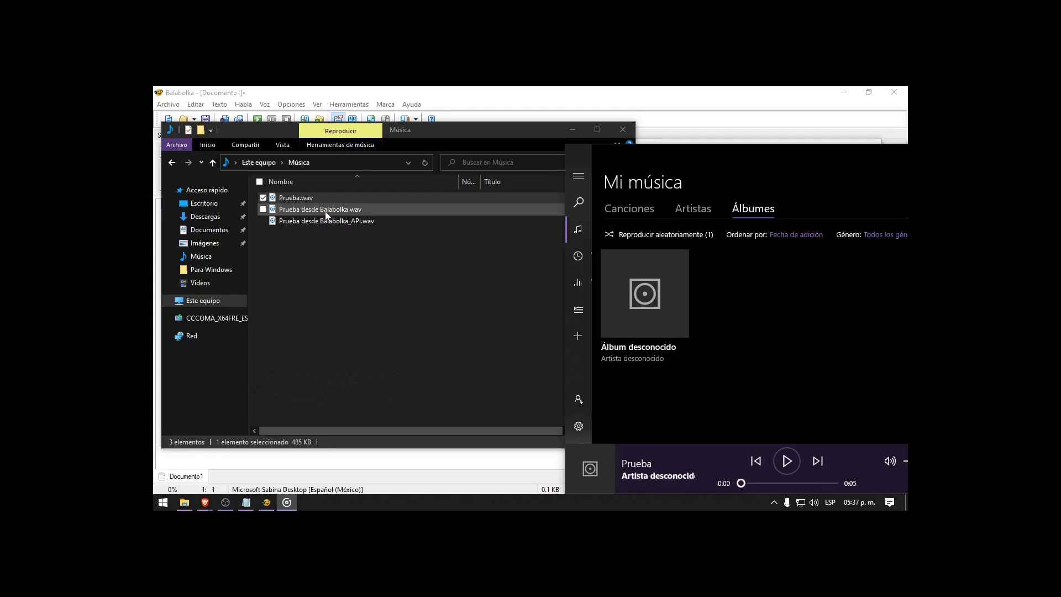
{"action": "double_click", "coordinate": [326, 215]}
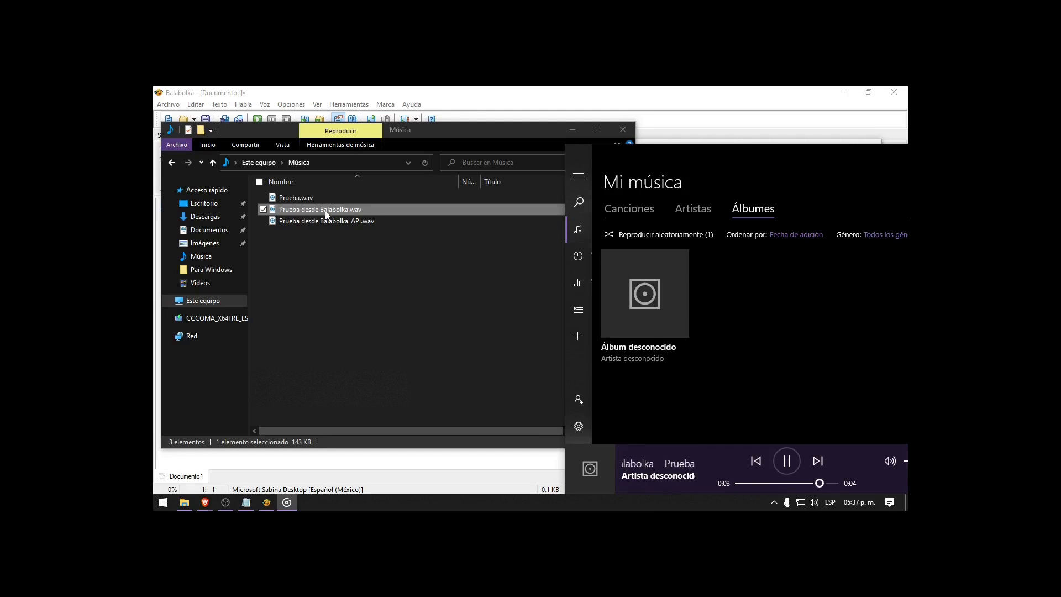
{"action": "left_click", "coordinate": [325, 221]}
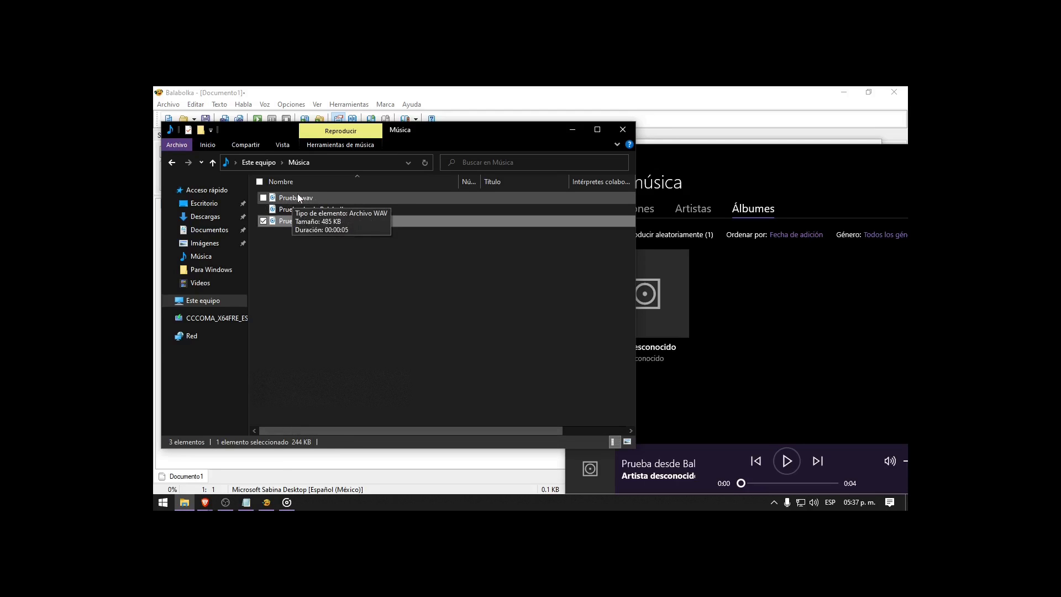
{"action": "double_click", "coordinate": [287, 223]}
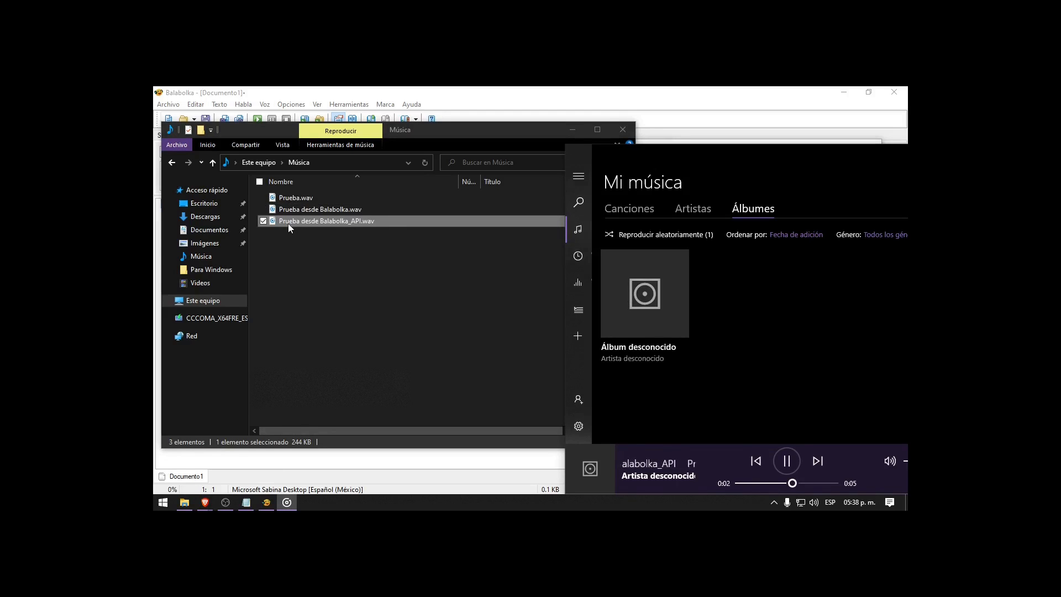
{"action": "left_click", "coordinate": [281, 275]}
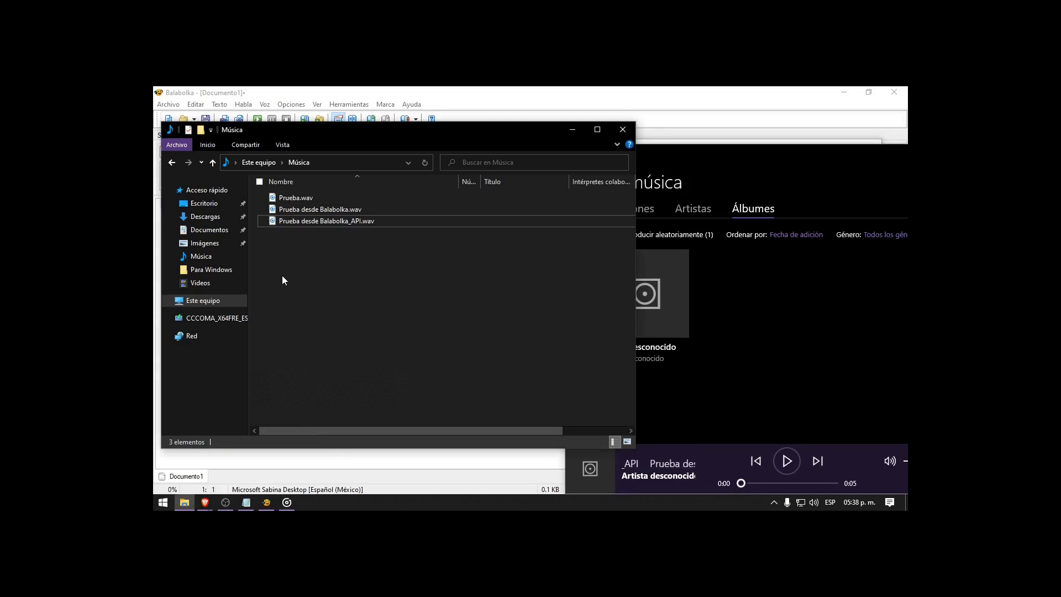
Close the Música folder window and the music player to return to Balabolka's Azure audio dialog
{"action": "left_click", "coordinate": [299, 202]}
{"action": "left_click", "coordinate": [331, 221]}
{"action": "left_click", "coordinate": [620, 130]}
{"action": "left_click_drag", "start_coordinate": [637, 158], "coordinate": [405, 148]}
{"action": "left_click", "coordinate": [791, 121]}
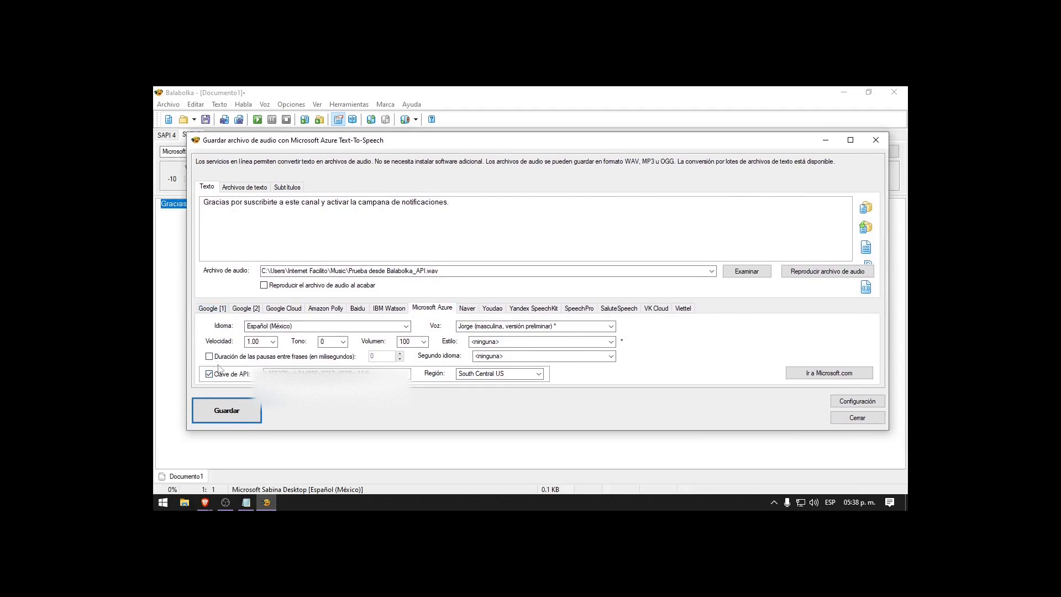
Switch from Balabolka to Brave
{"action": "mouse_move", "coordinate": [205, 504]}
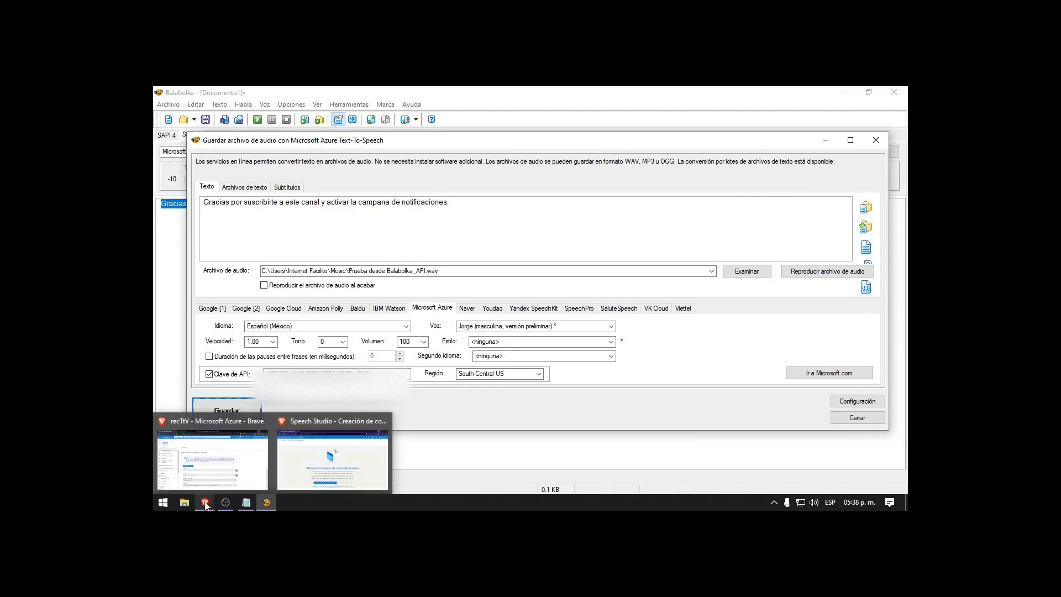